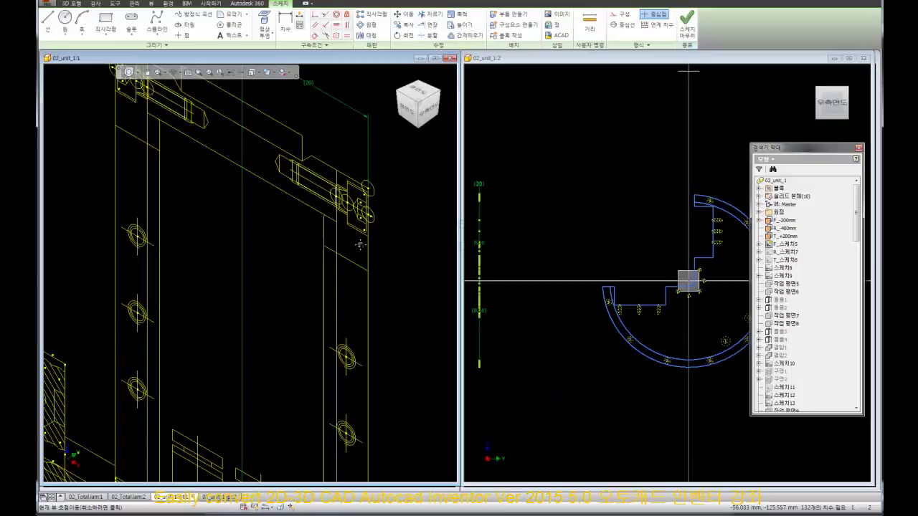
Step: Zoom in on the 02_unit part's stepped semicircular sketch profiles
scroll(403, 303, up, 2)
scroll(403, 303, up, 2)
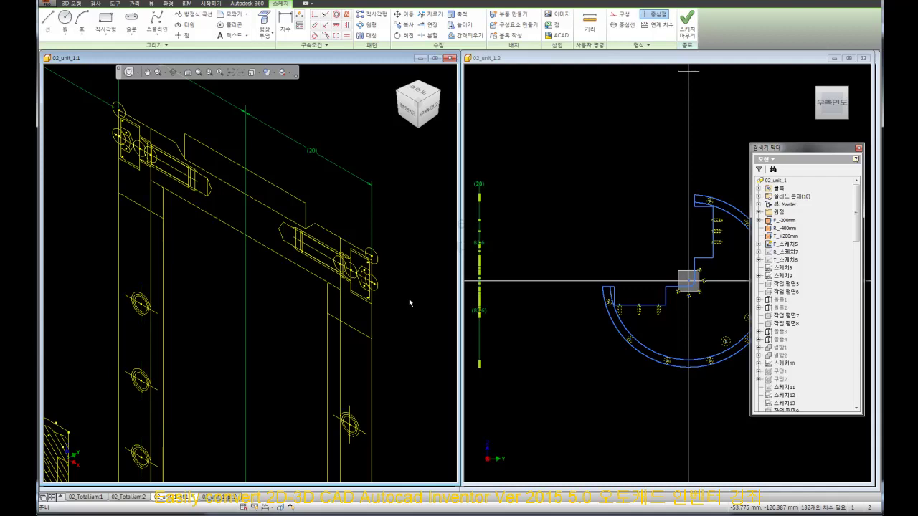
Step: Finish the sketch and add a work plane through a corner vertex and the diagonal edge
click(409, 300)
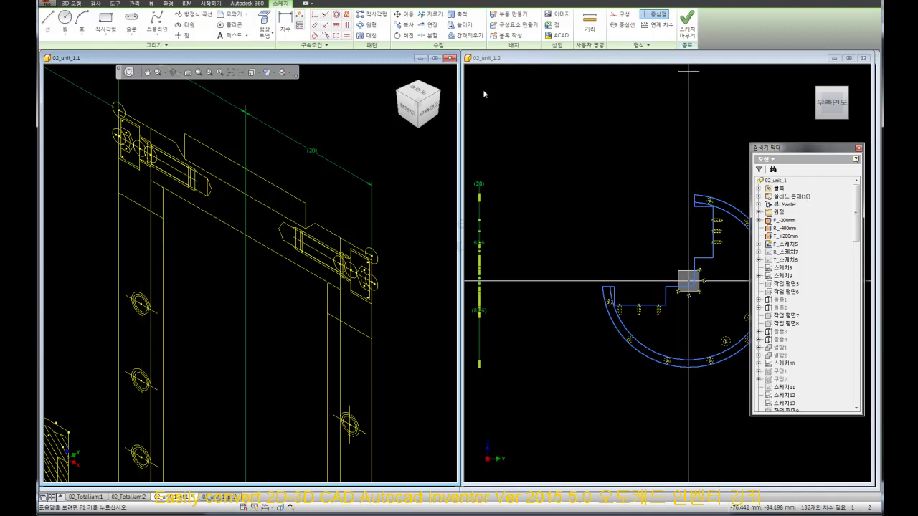
click(689, 30)
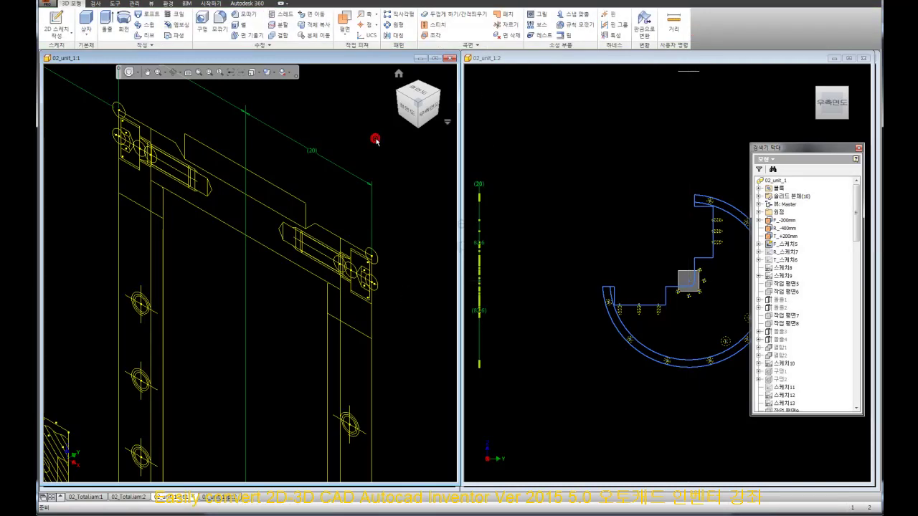
click(345, 21)
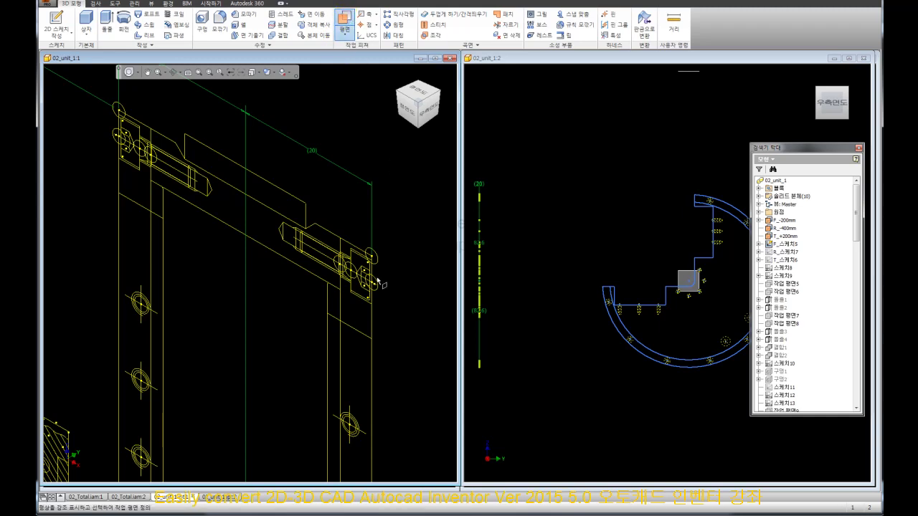
scroll(343, 306, down, 3)
scroll(319, 274, down, 2)
scroll(316, 268, down, 2)
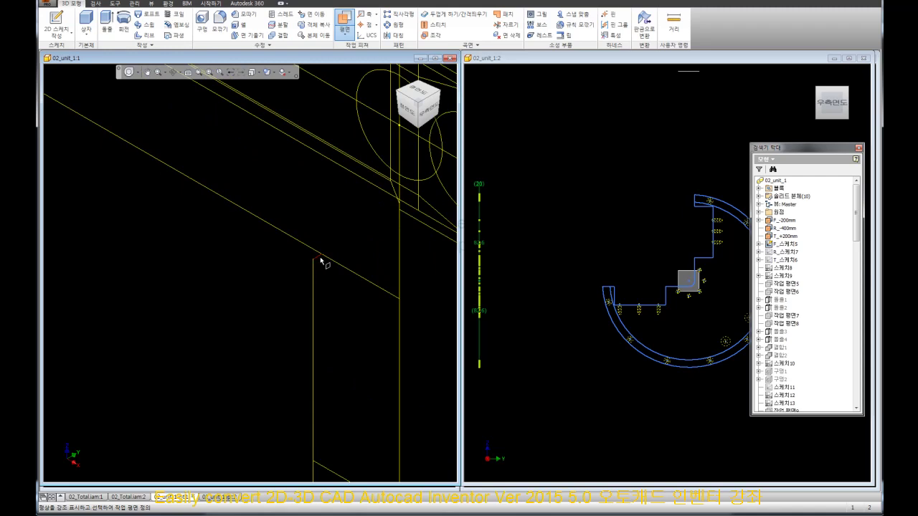
scroll(319, 262, up, 3)
scroll(402, 287, up, 1)
scroll(363, 270, down, 2)
scroll(330, 298, down, 2)
scroll(294, 321, down, 2)
scroll(280, 324, down, 2)
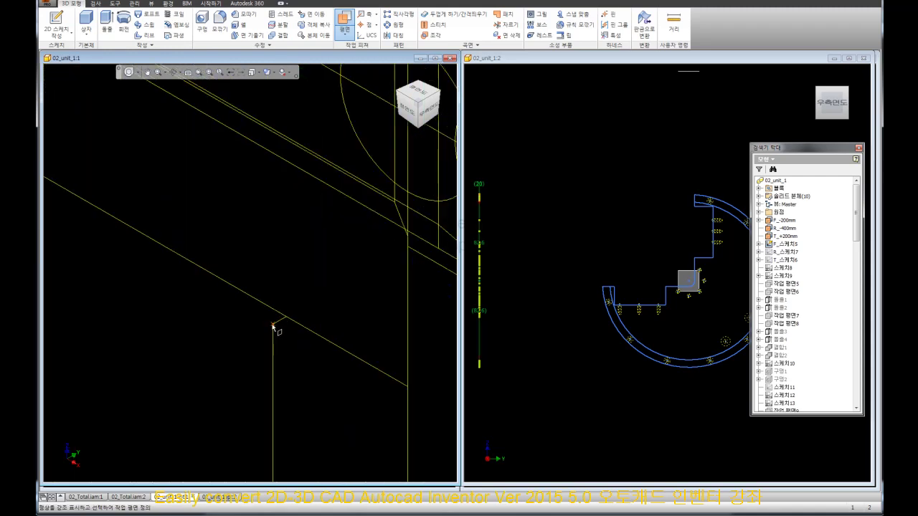
click(273, 325)
click(289, 322)
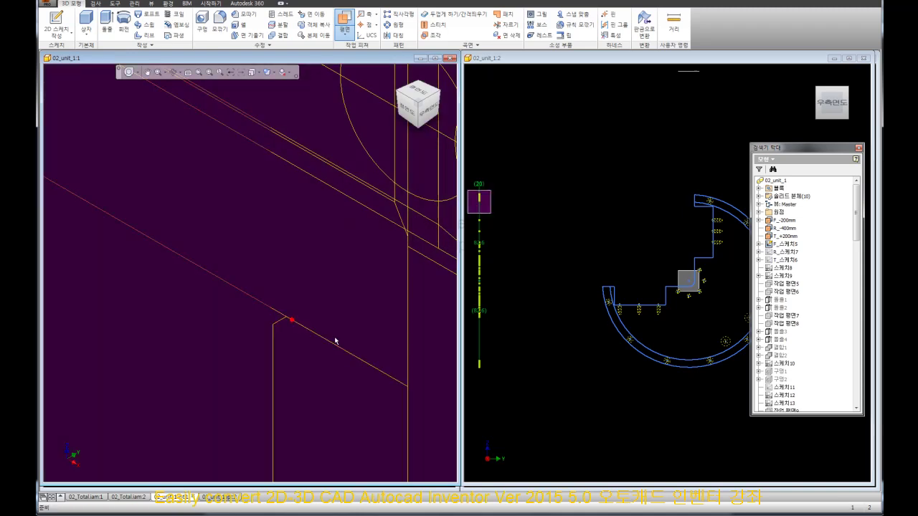
Step: Repeat the Work Plane command for a second plane
right_click(413, 262)
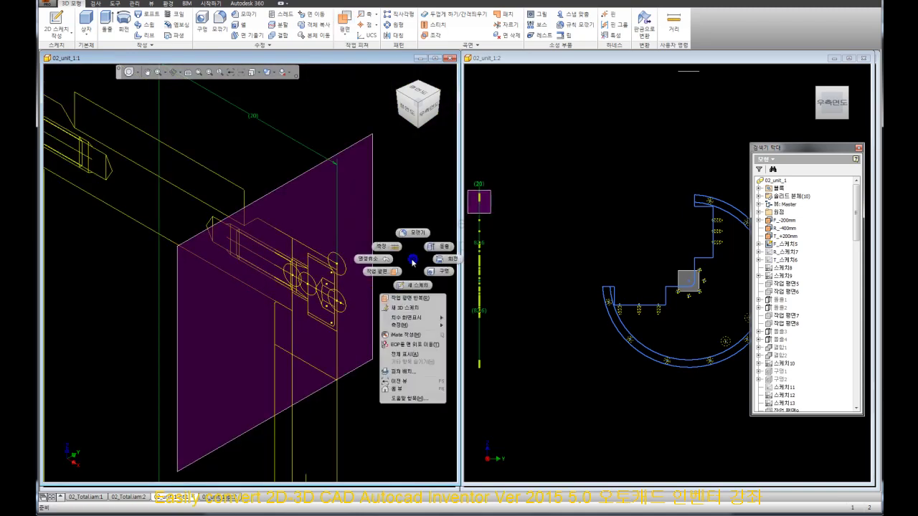
click(406, 301)
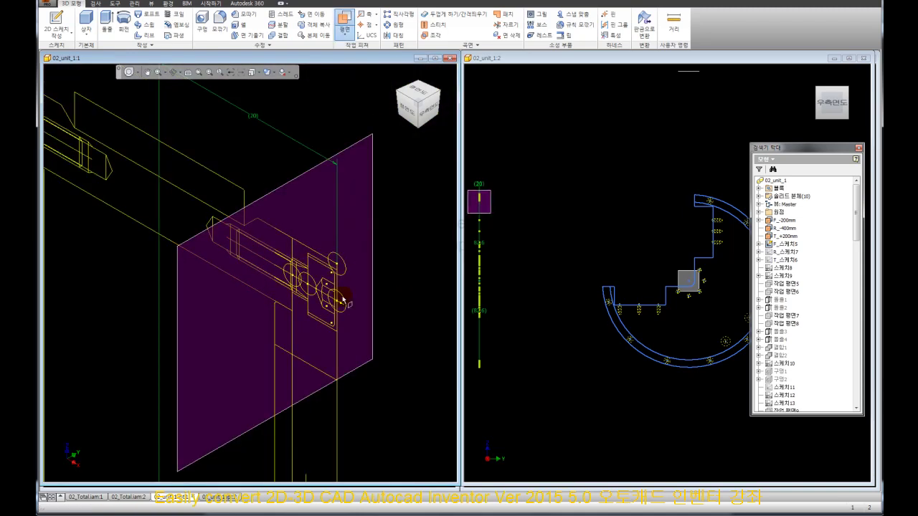
scroll(294, 240, up, 5)
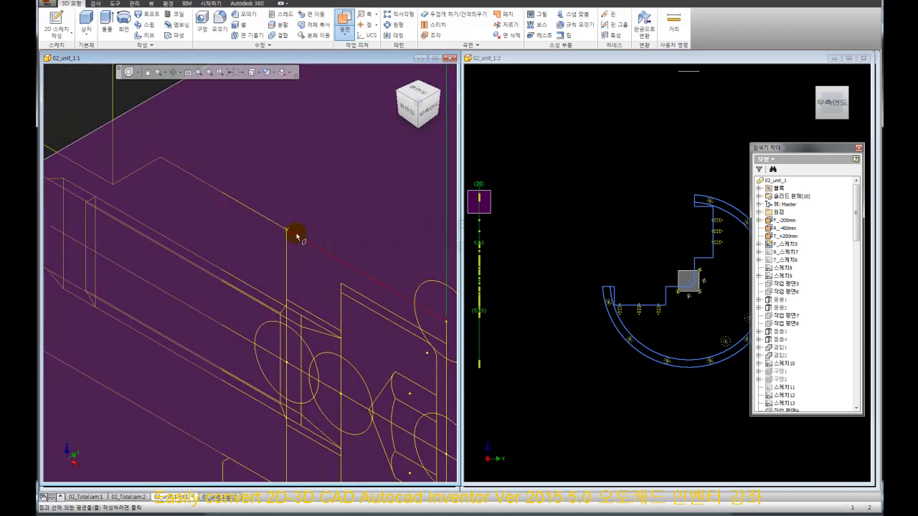
Step: Place the work plane at the picked edge point and repeat the plane command
click(291, 233)
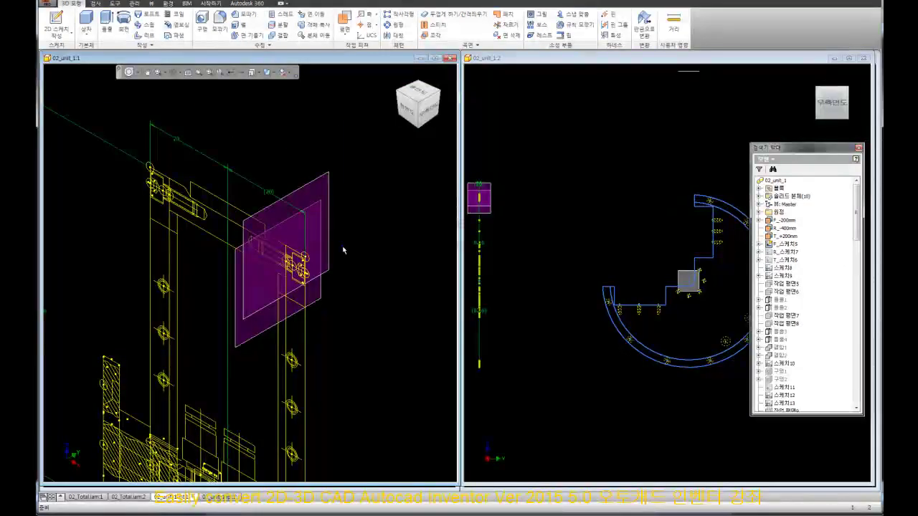
right_click(344, 248)
click(342, 285)
Step: Zoom to the upper bracket and define a work plane on its circle edge
scroll(297, 246, up, 5)
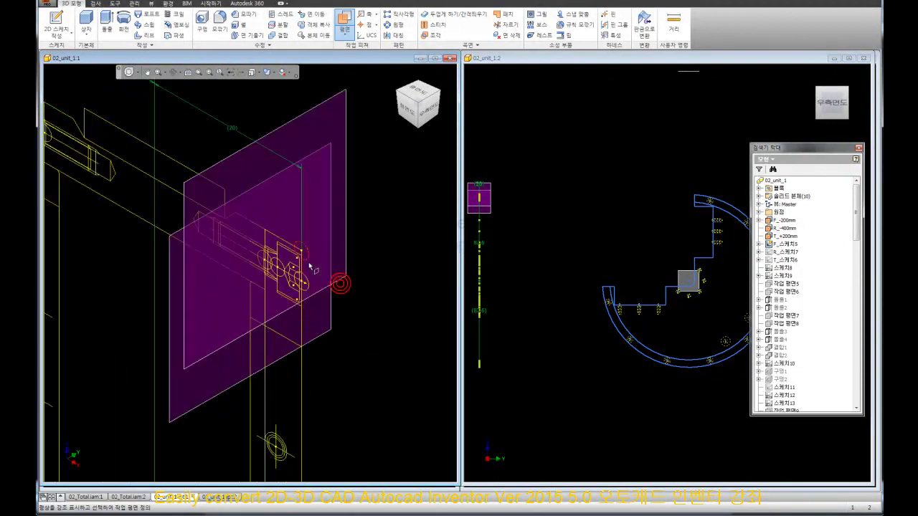
scroll(301, 247, down, 5)
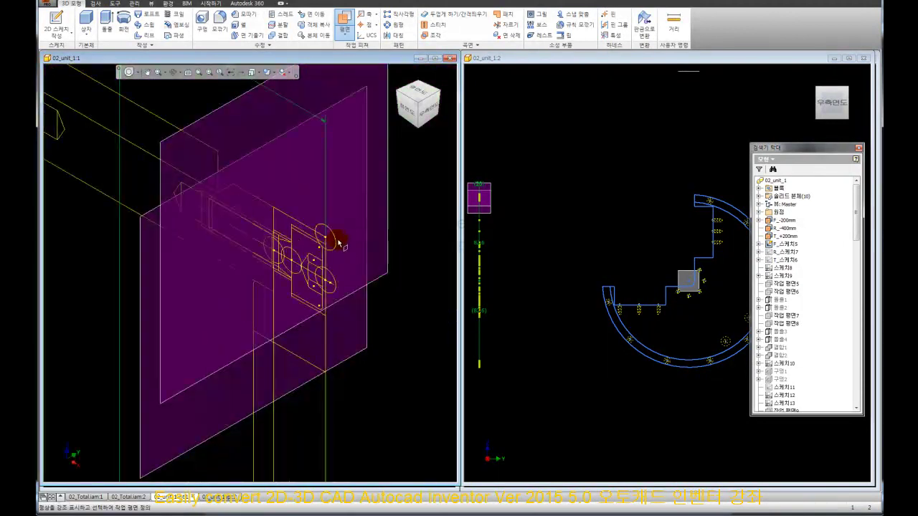
scroll(335, 270, up, 2)
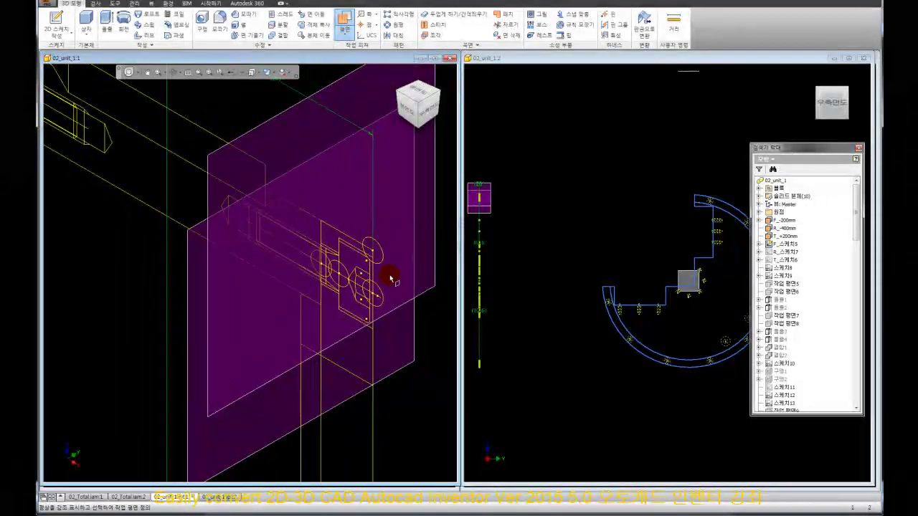
scroll(380, 265, up, 3)
scroll(365, 248, down, 2)
scroll(365, 256, down, 3)
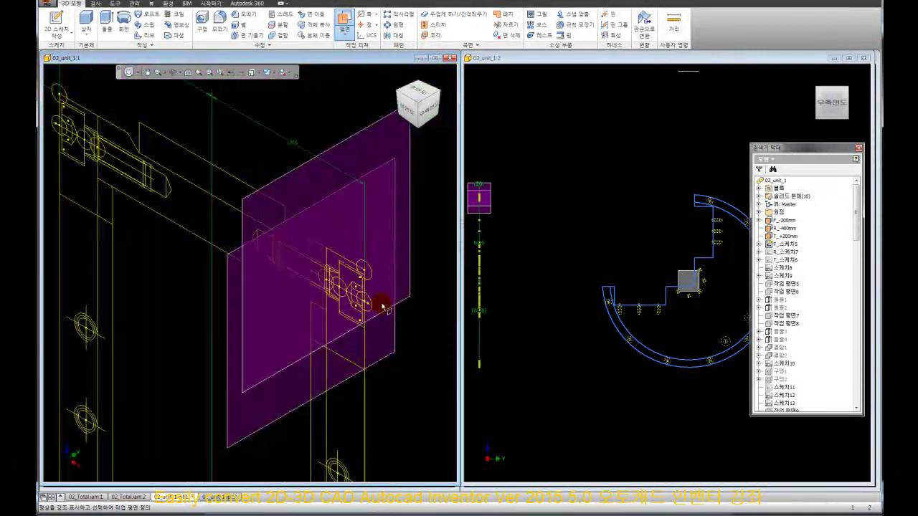
scroll(241, 302, up, 2)
scroll(312, 256, up, 2)
scroll(318, 245, up, 4)
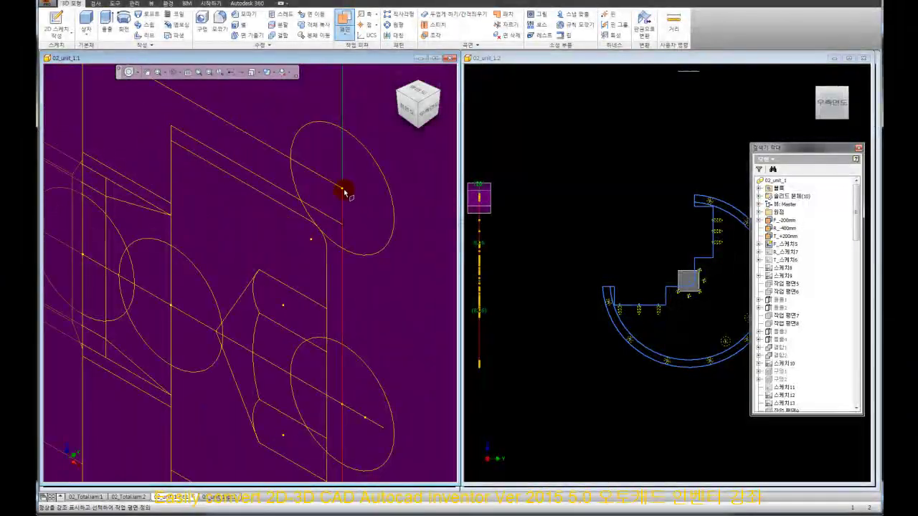
scroll(347, 194, down, 3)
scroll(350, 197, up, 3)
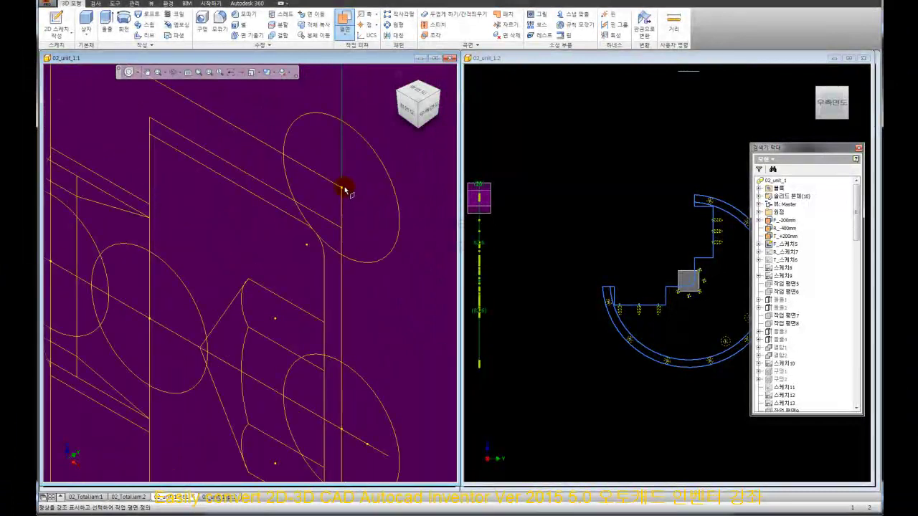
click(328, 184)
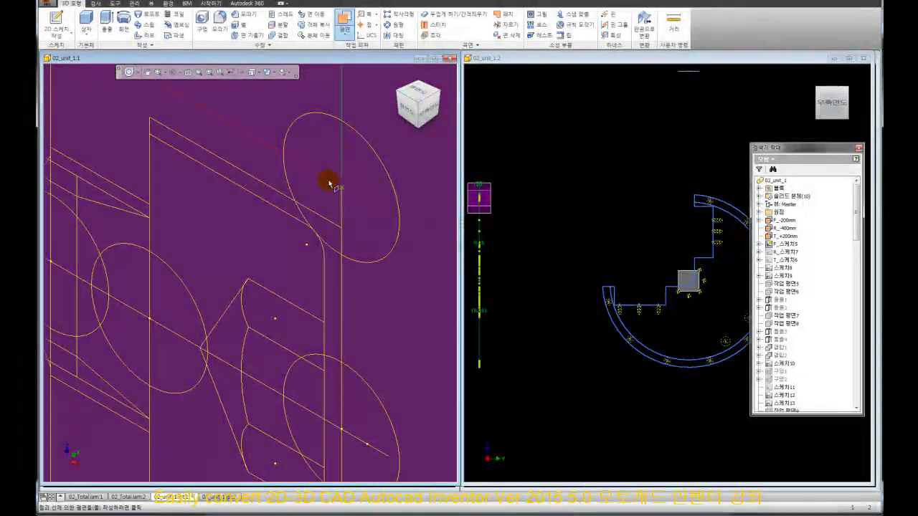
scroll(330, 189, down, 3)
scroll(372, 340, down, 2)
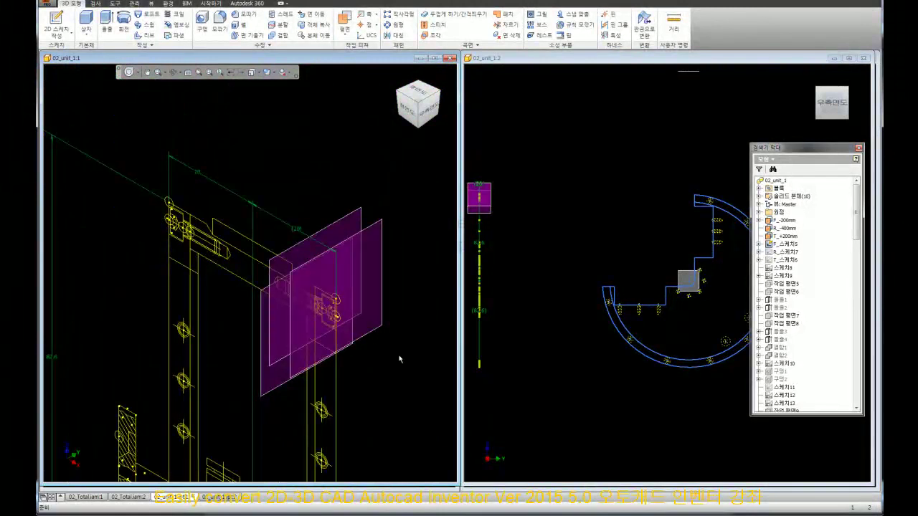
scroll(401, 344, up, 1)
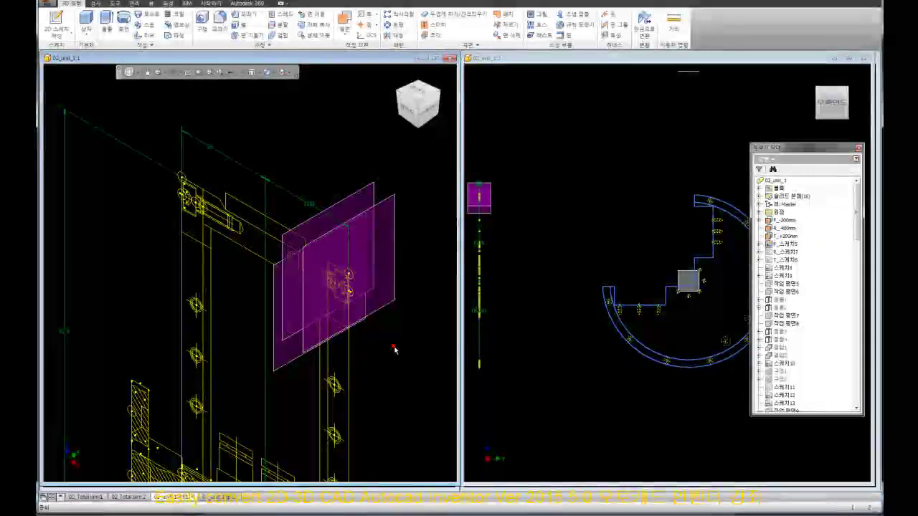
scroll(208, 185, up, 4)
Step: Add a third work plane on a picked edge of the bracket
middle_drag(227, 185, 229, 174)
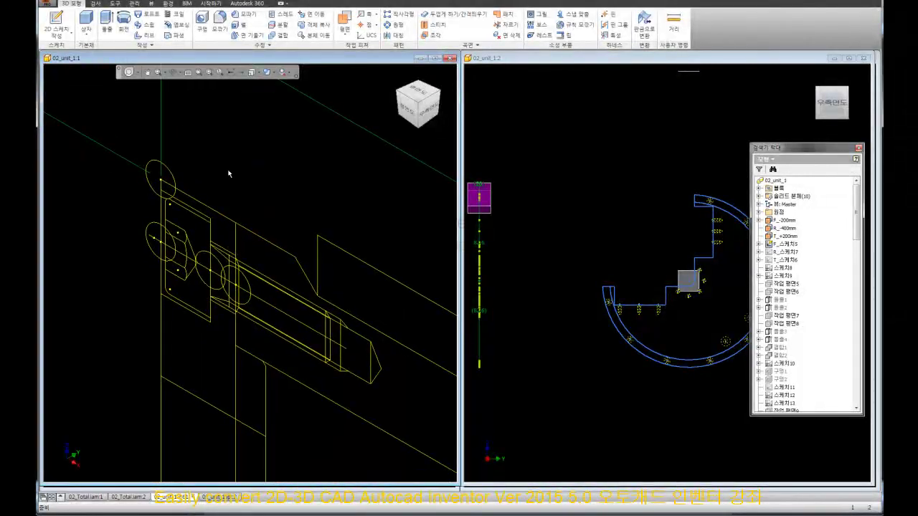
click(343, 26)
scroll(266, 267, up, 2)
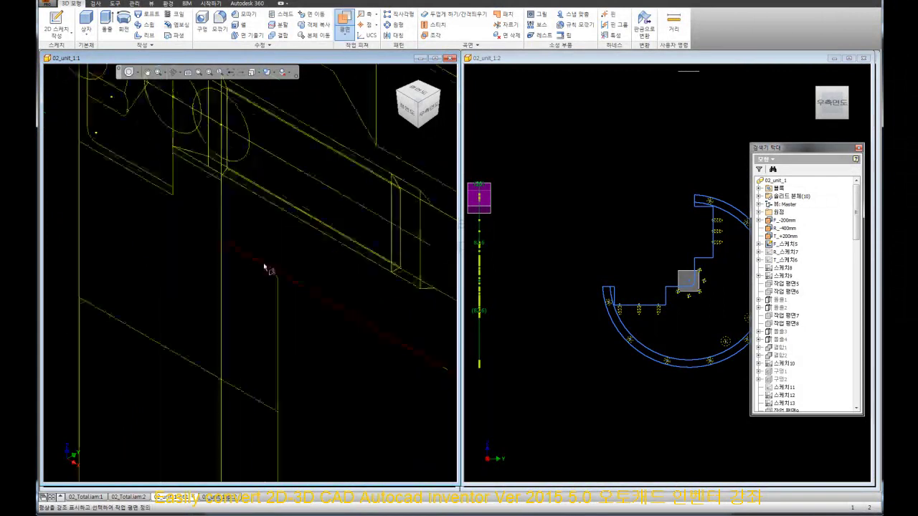
scroll(279, 284, down, 4)
scroll(211, 155, up, 4)
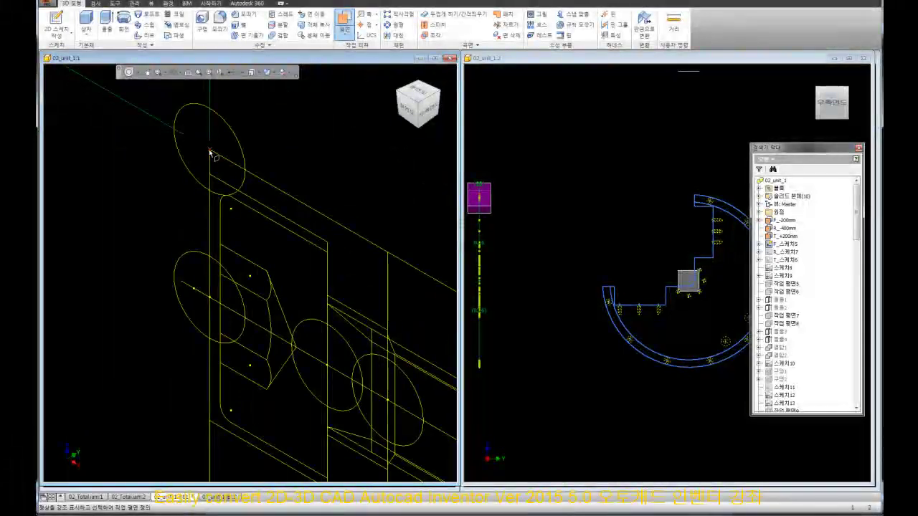
scroll(214, 154, up, 2)
scroll(215, 158, down, 4)
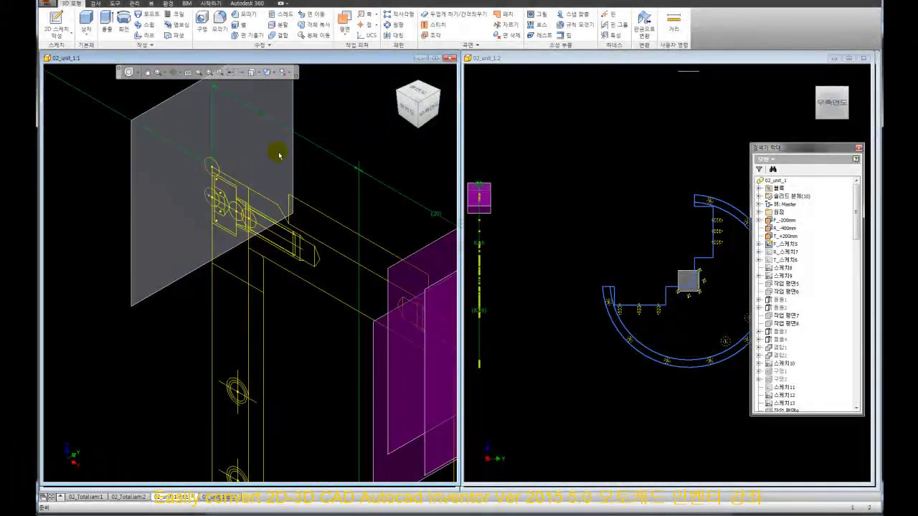
right_click(278, 152)
click(276, 191)
scroll(258, 188, up, 3)
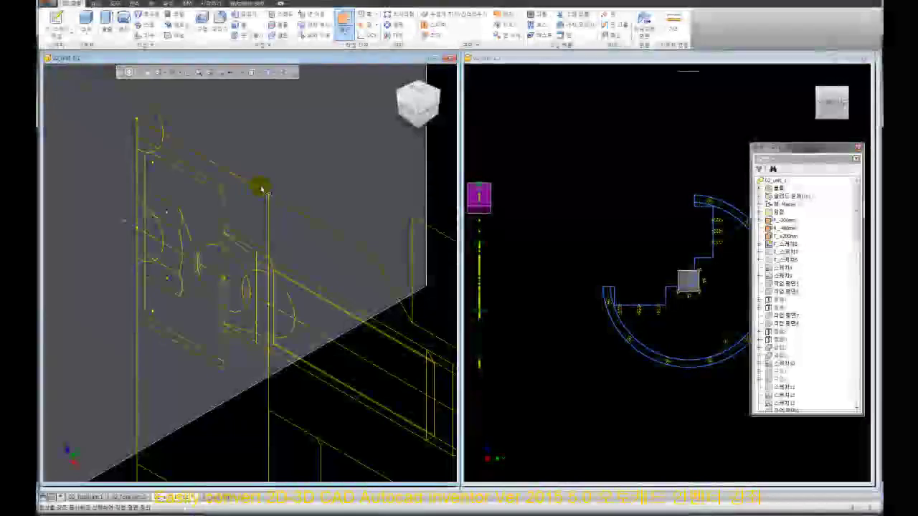
scroll(260, 191, down, 3)
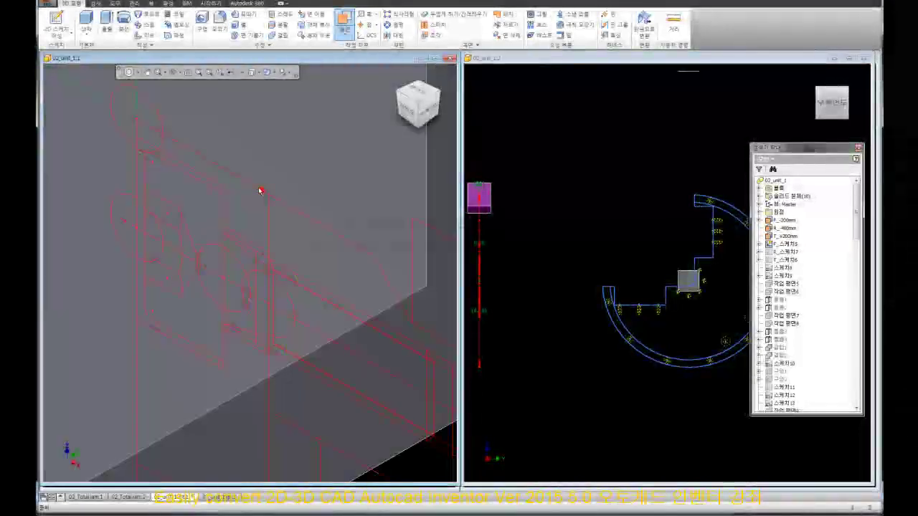
right_click(356, 147)
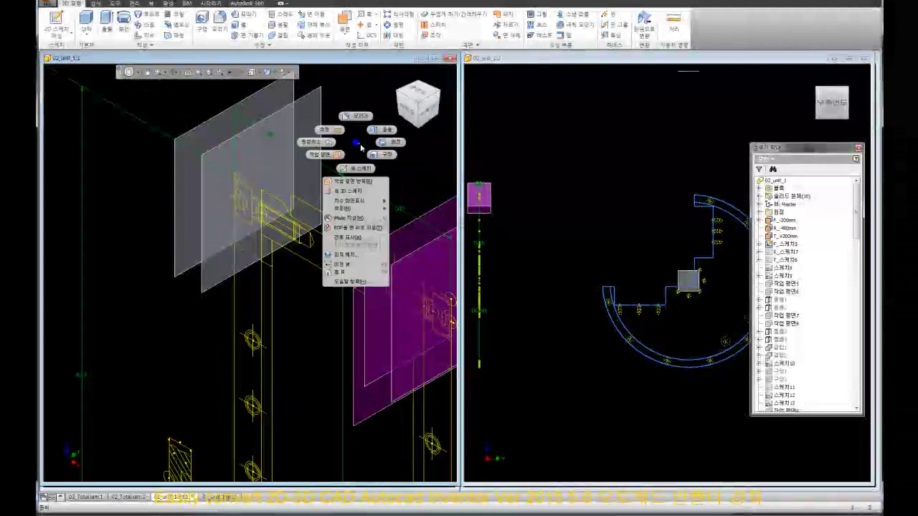
click(357, 184)
scroll(262, 237, up, 5)
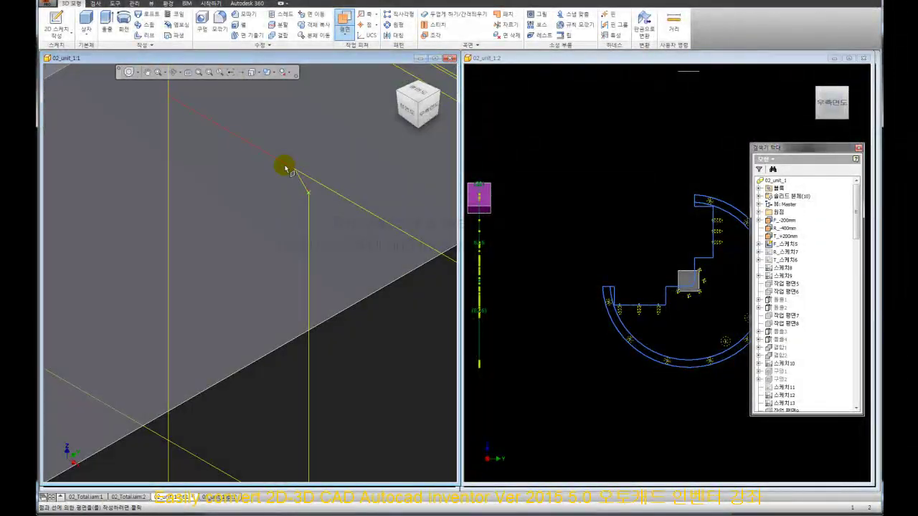
click(287, 164)
Step: Hide the sketch in the left 3D view through its Model browser Visibility option
scroll(259, 196, down, 5)
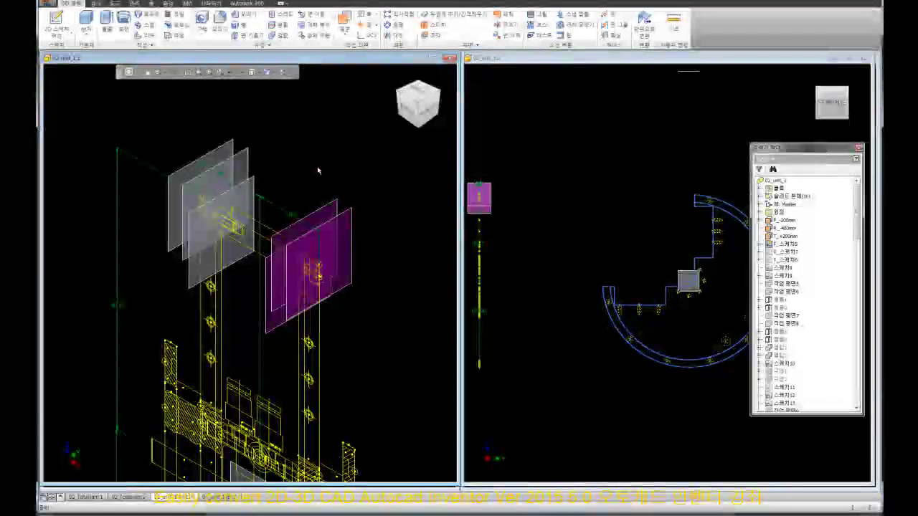
scroll(318, 170, down, 3)
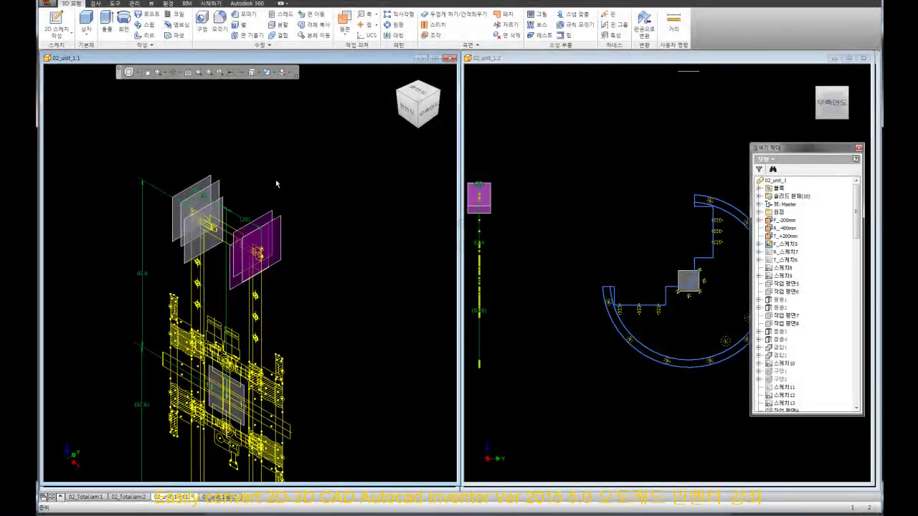
click(588, 395)
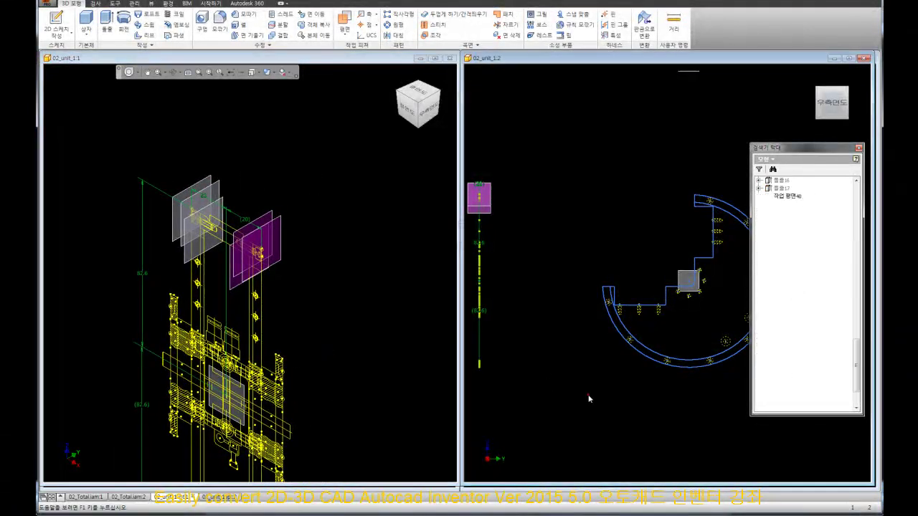
click(354, 308)
right_click(776, 244)
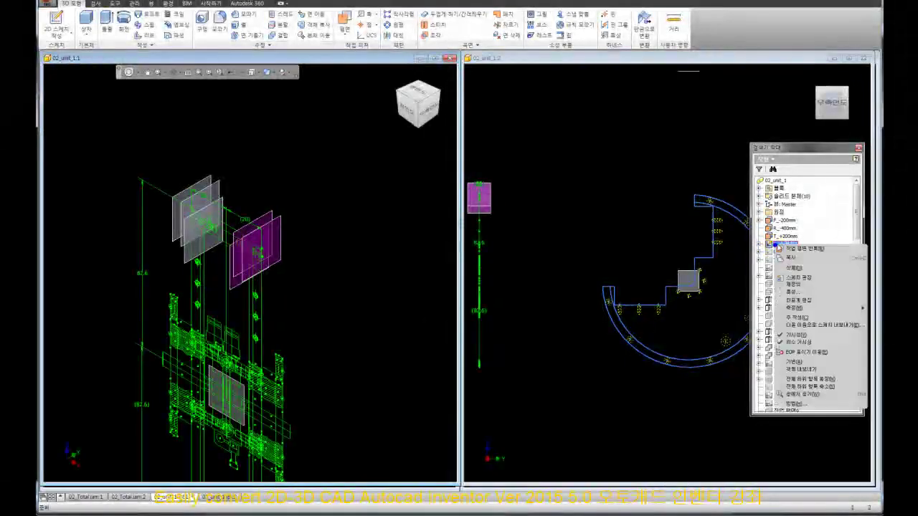
click(794, 334)
click(607, 389)
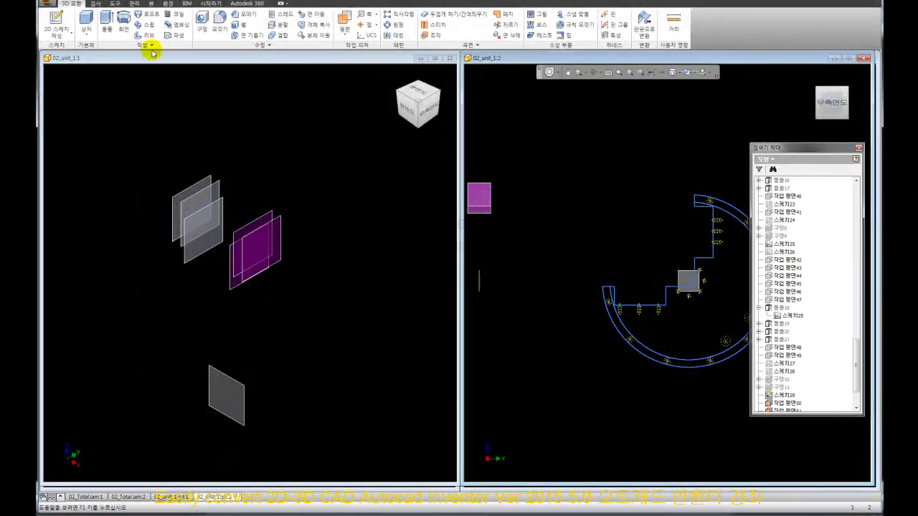
Step: Start an extrusion and select the stepped half-disc region as its profile
click(108, 27)
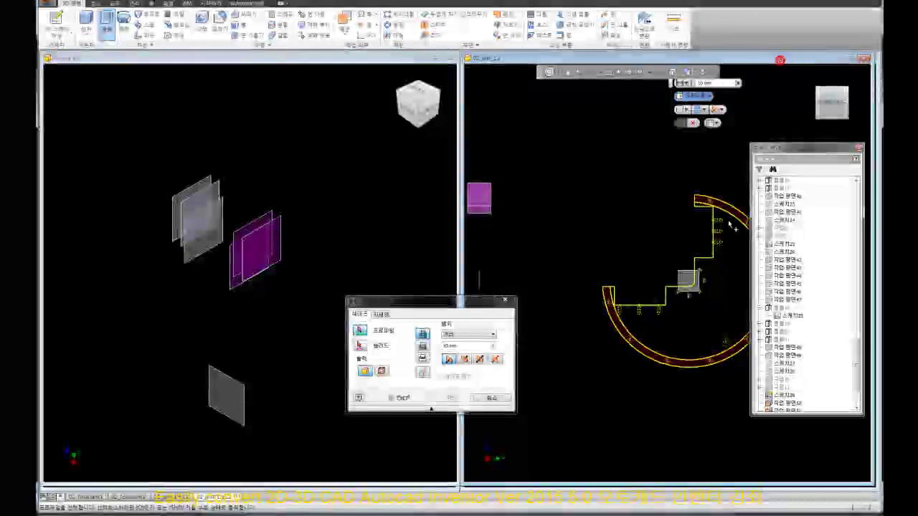
scroll(629, 190, down, 3)
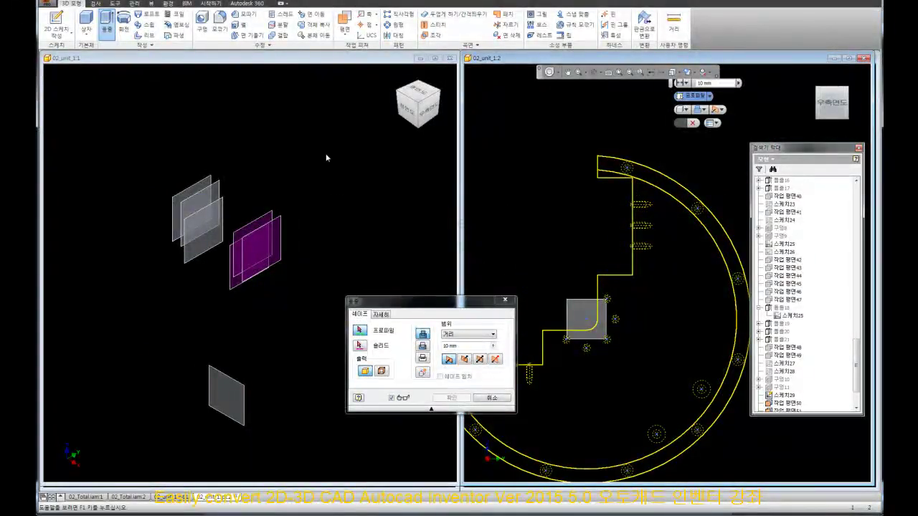
click(344, 58)
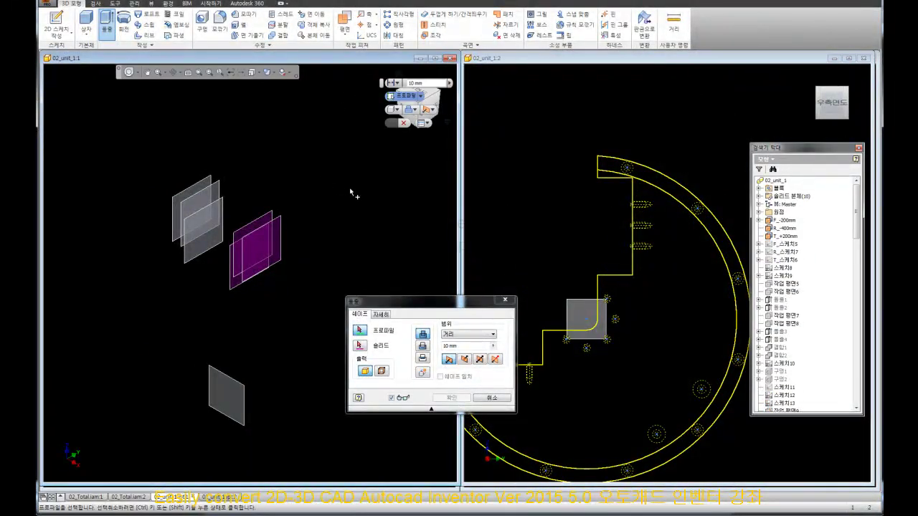
scroll(643, 195, down, 2)
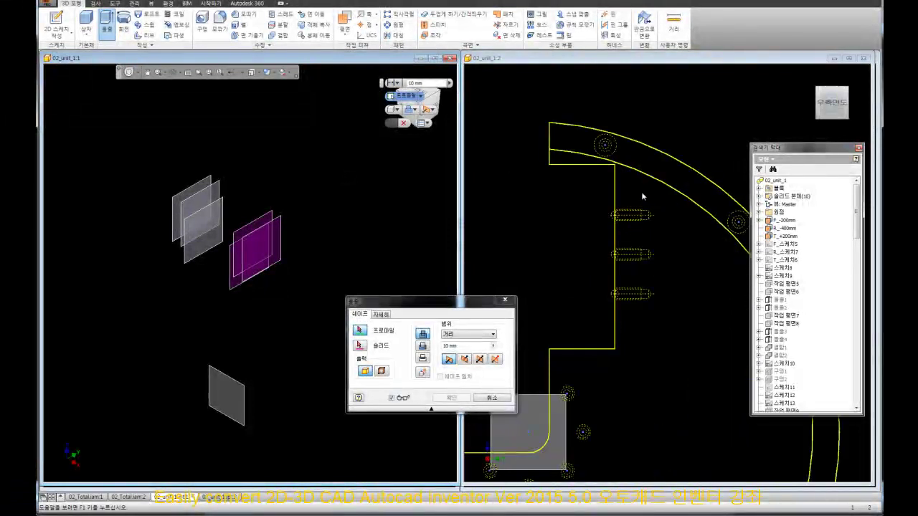
click(583, 63)
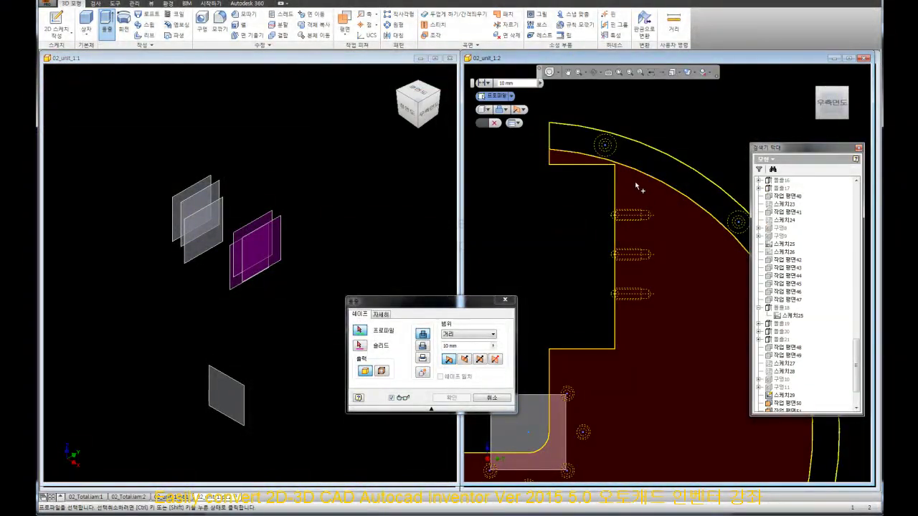
scroll(636, 188, up, 2)
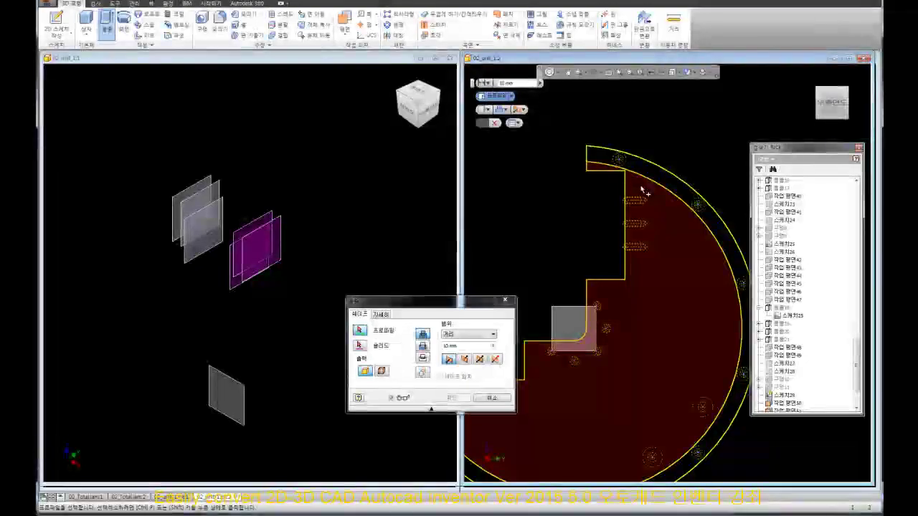
click(640, 191)
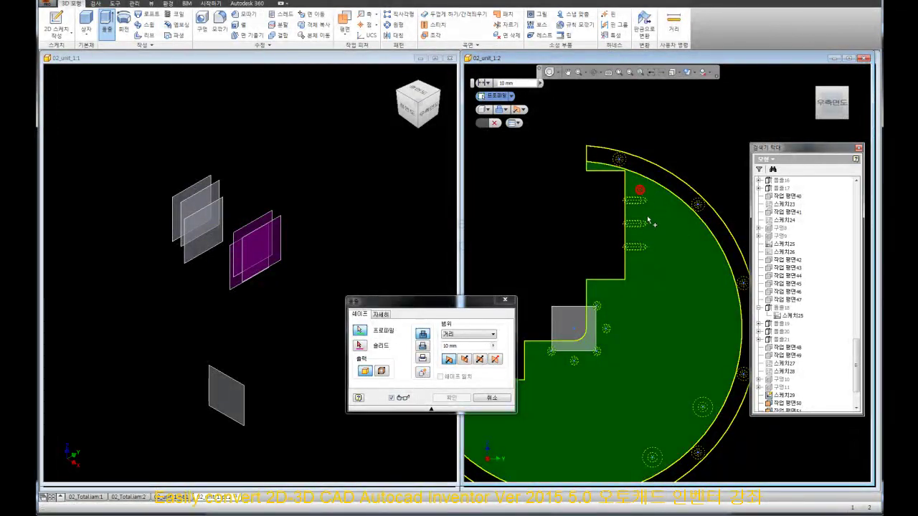
click(405, 63)
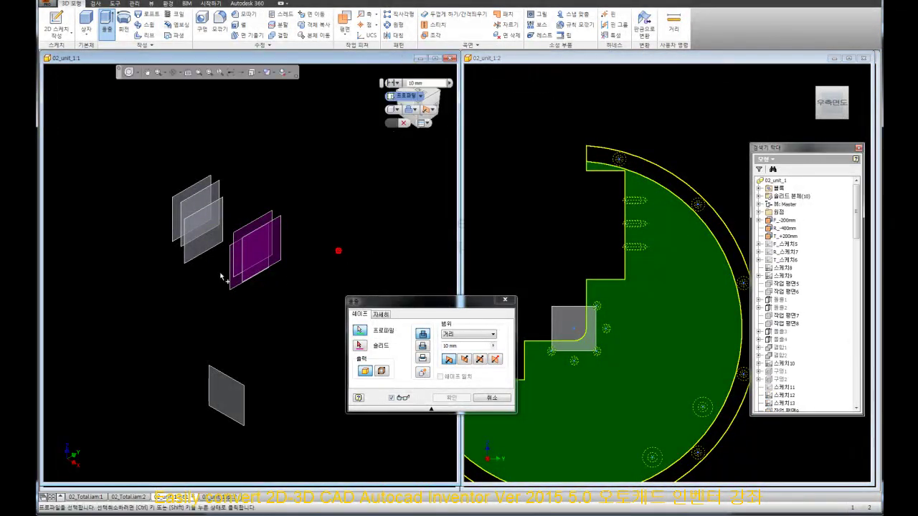
scroll(221, 278, up, 3)
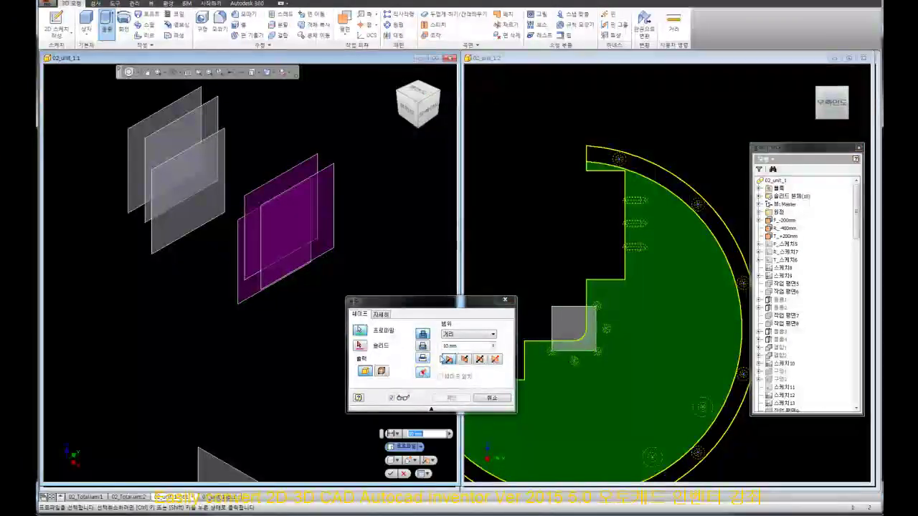
Step: Set the extent to Between, bound it by the work plane, and create the extrusion
click(469, 335)
click(460, 360)
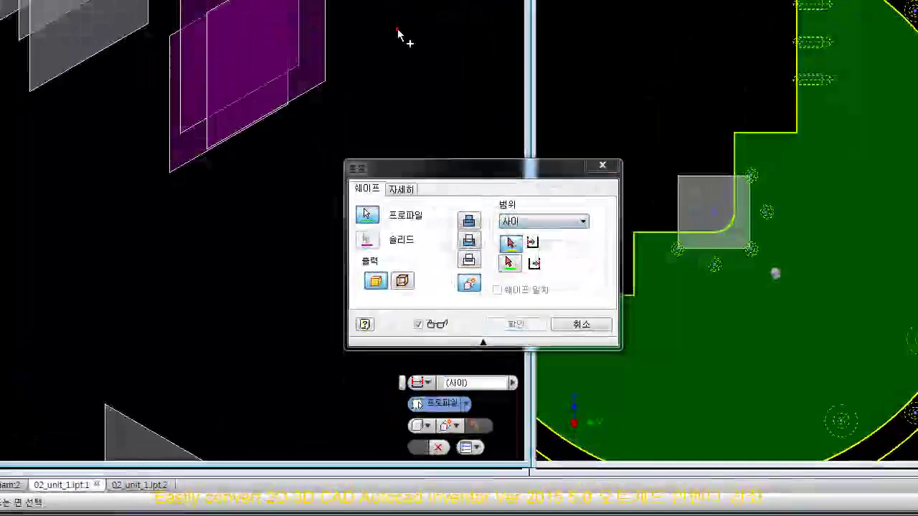
click(172, 41)
scroll(324, 61, down, 3)
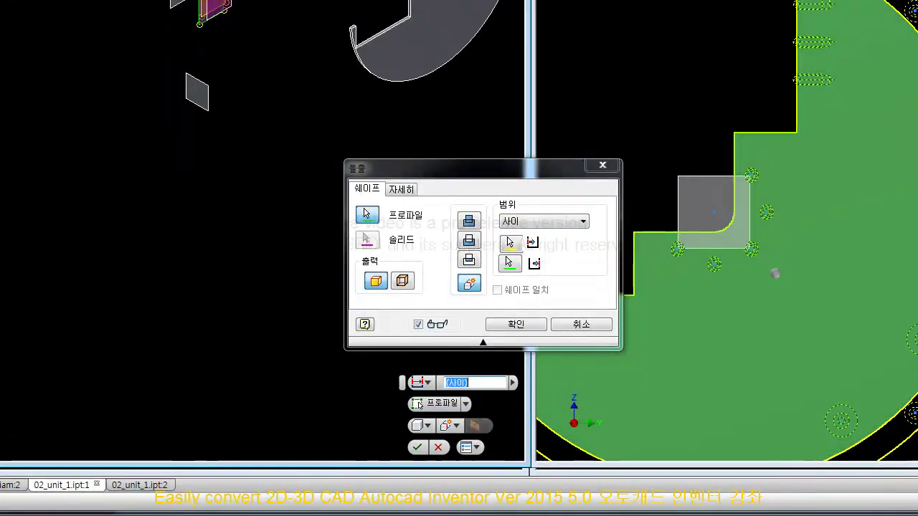
scroll(391, 7, up, 3)
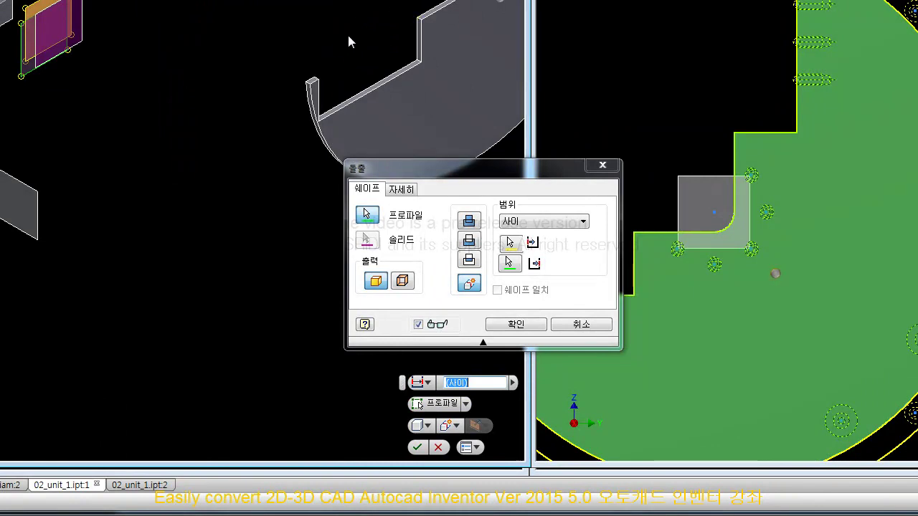
click(526, 327)
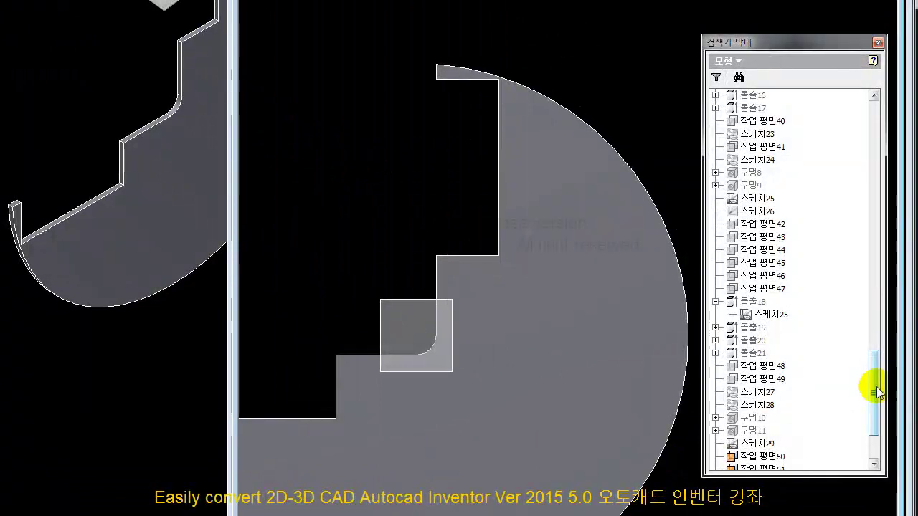
Step: Make the new extrusion's sketch visible again in the Model browser
click(875, 391)
click(715, 443)
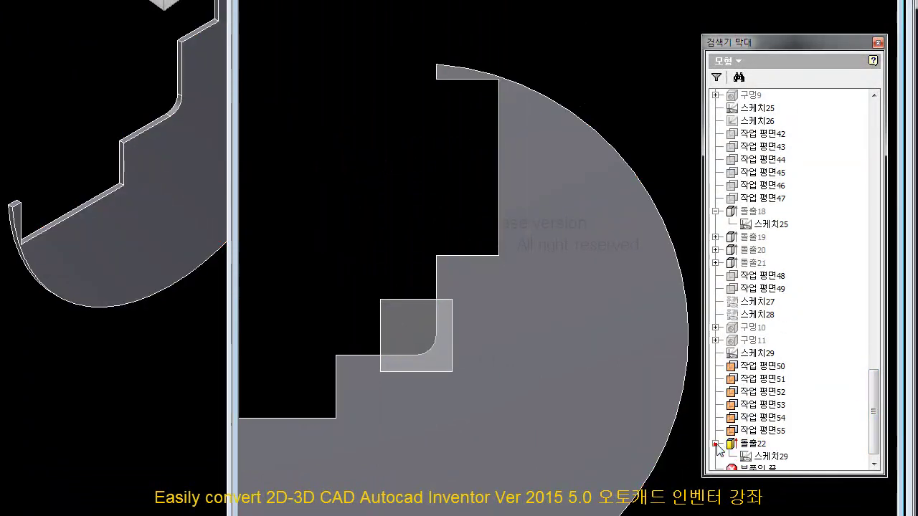
right_click(762, 458)
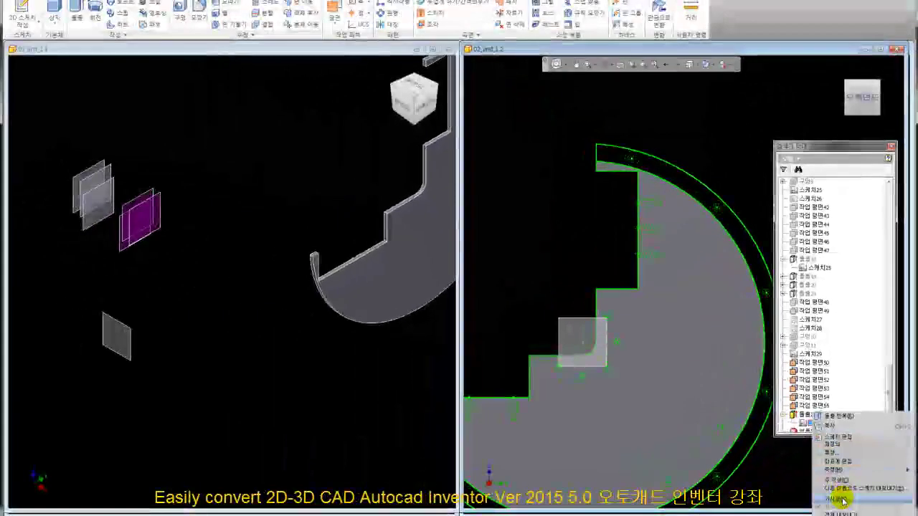
click(842, 498)
Step: Extrude the full sketch region with Between extents, ending at the picked work plane
click(81, 16)
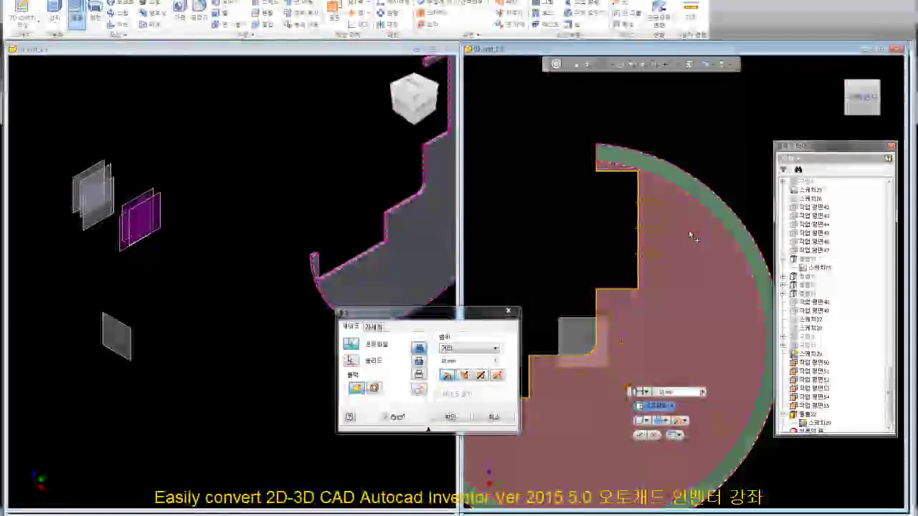
click(667, 208)
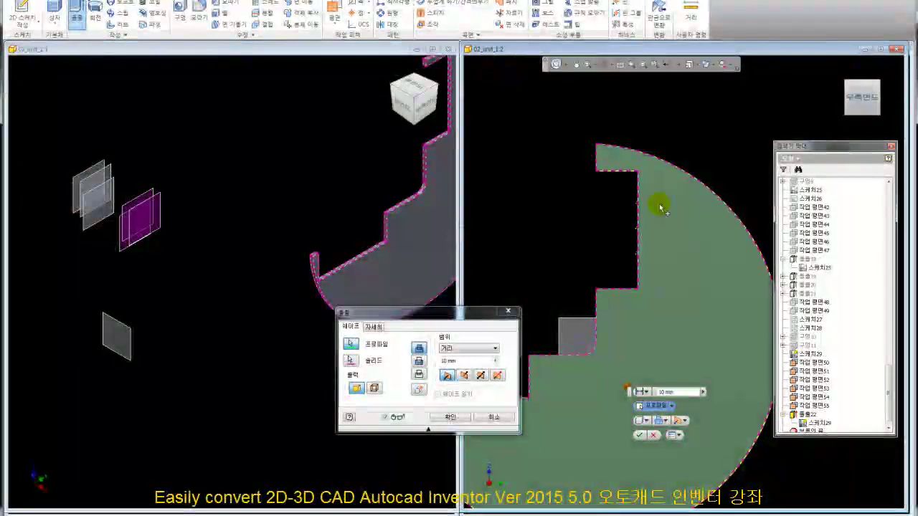
click(253, 51)
mouse_move(436, 325)
mouse_down()
mouse_move(335, 268)
mouse_move(304, 263)
mouse_up()
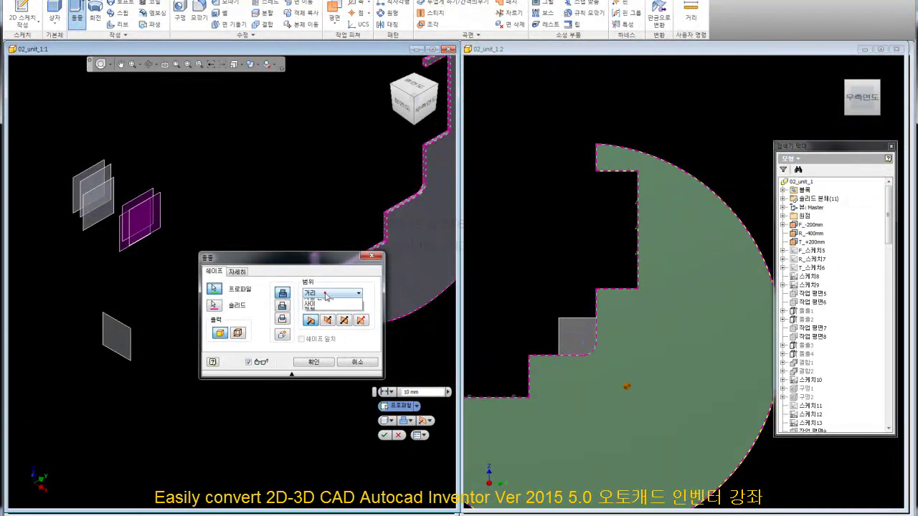
click(316, 322)
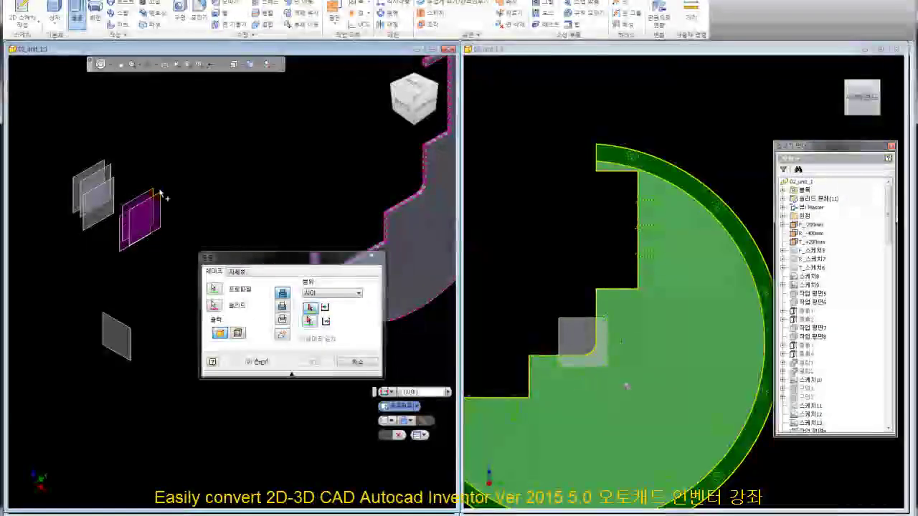
scroll(166, 186, down, 3)
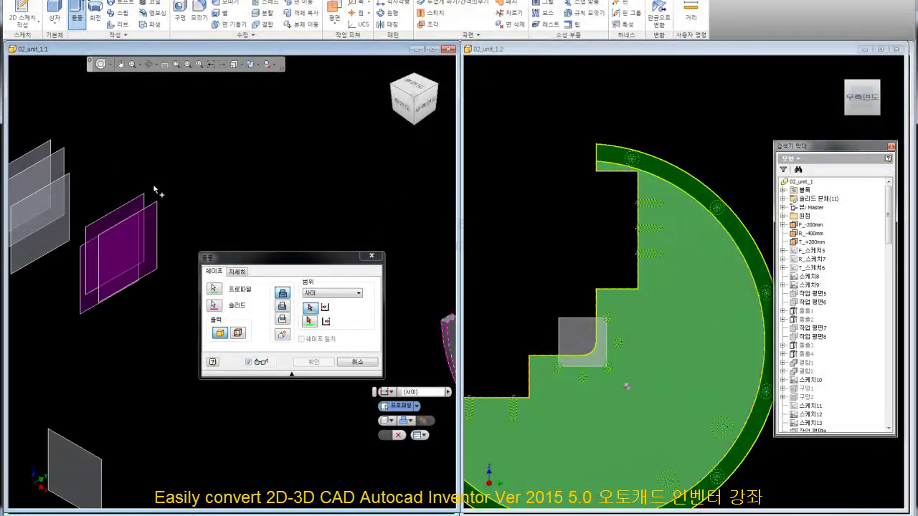
scroll(165, 198, up, 3)
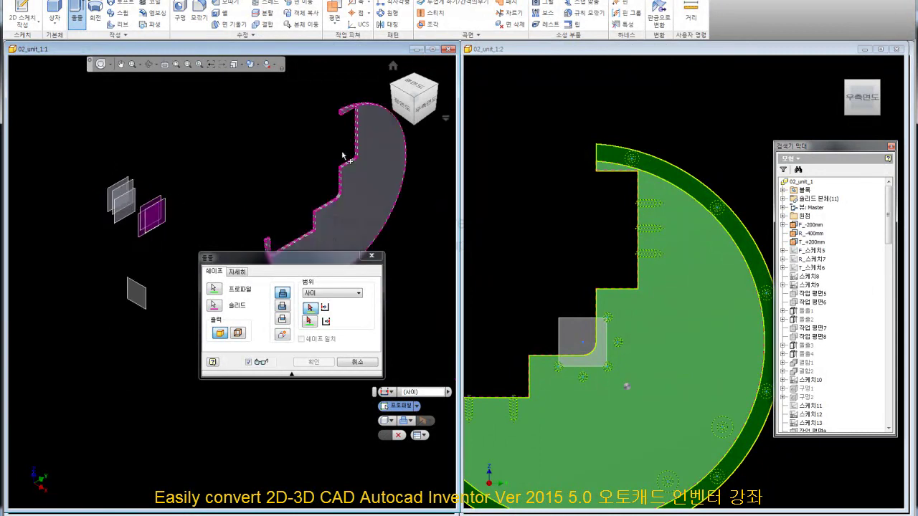
scroll(153, 184, down, 2)
scroll(165, 195, down, 3)
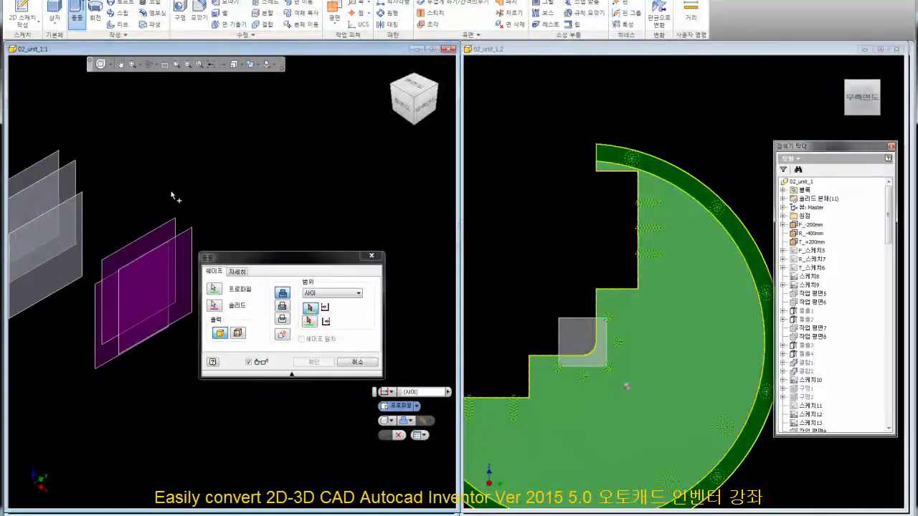
click(170, 225)
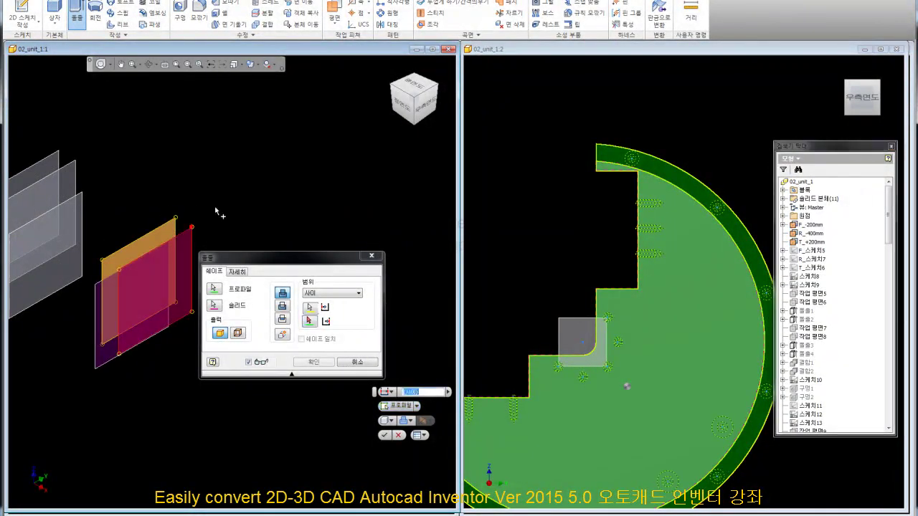
Step: Check the extrusion preview from an angled view and commit it as a solid
scroll(177, 202, up, 2)
scroll(299, 188, up, 2)
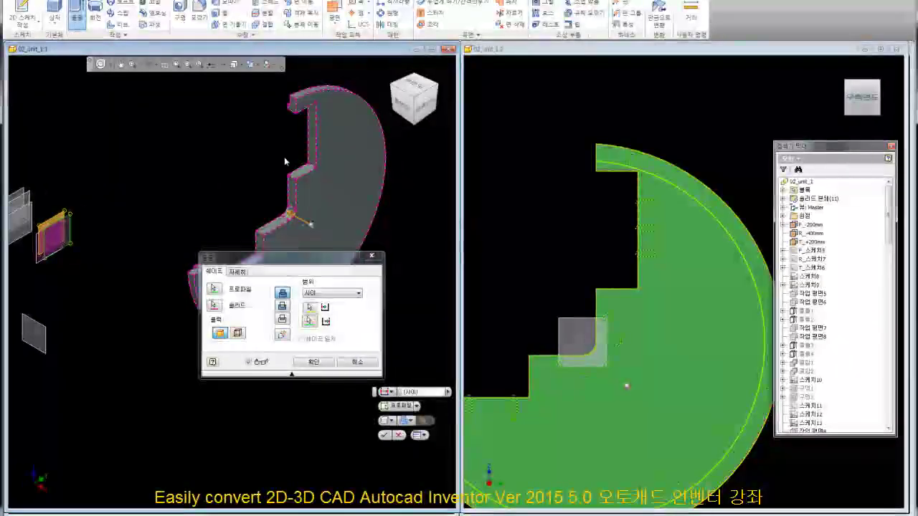
click(393, 87)
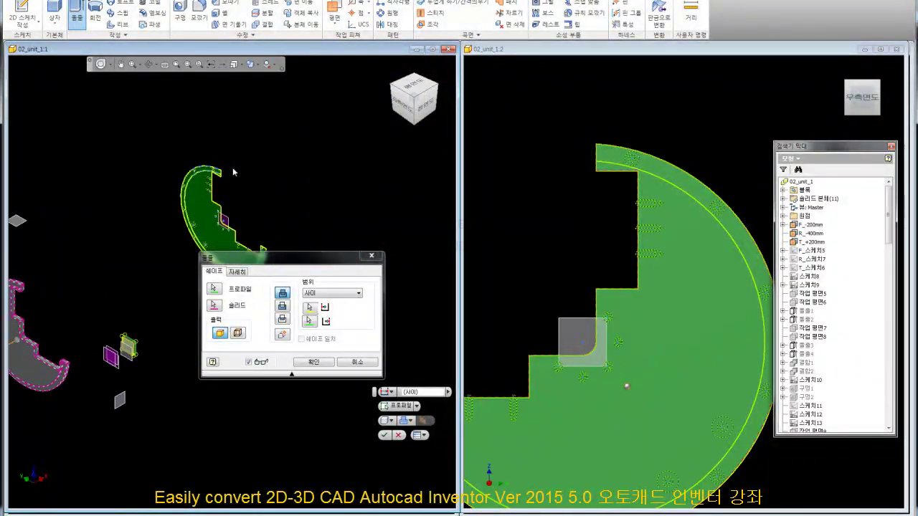
scroll(232, 190, down, 2)
scroll(256, 146, up, 1)
mouse_move(256, 147)
shift+middle_down()
mouse_move(199, 180)
mouse_move(158, 184)
mouse_move(244, 189)
mouse_move(258, 236)
shift+middle_up()
click(315, 308)
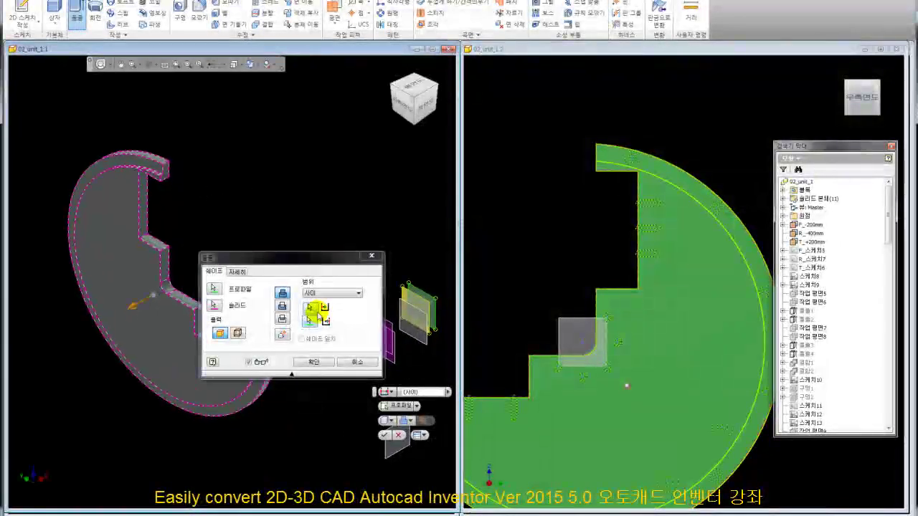
click(316, 362)
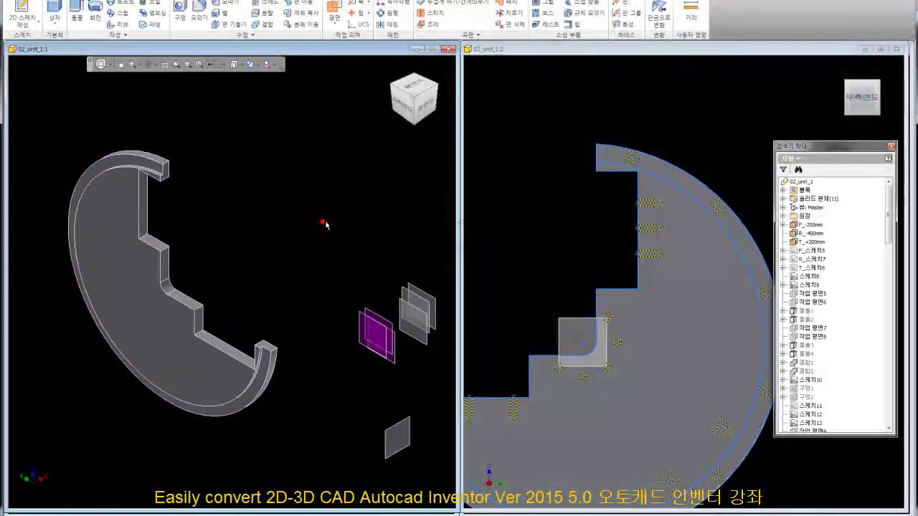
scroll(328, 228, down, 2)
Step: Centre the curved solid in the left view and start extruding the stepped profile
scroll(344, 225, down, 1)
scroll(371, 228, up, 1)
middle_drag(371, 227, 300, 253)
mouse_move(362, 236)
middle_down()
mouse_move(282, 252)
mouse_move(363, 256)
middle_up()
middle_drag(281, 251, 320, 239)
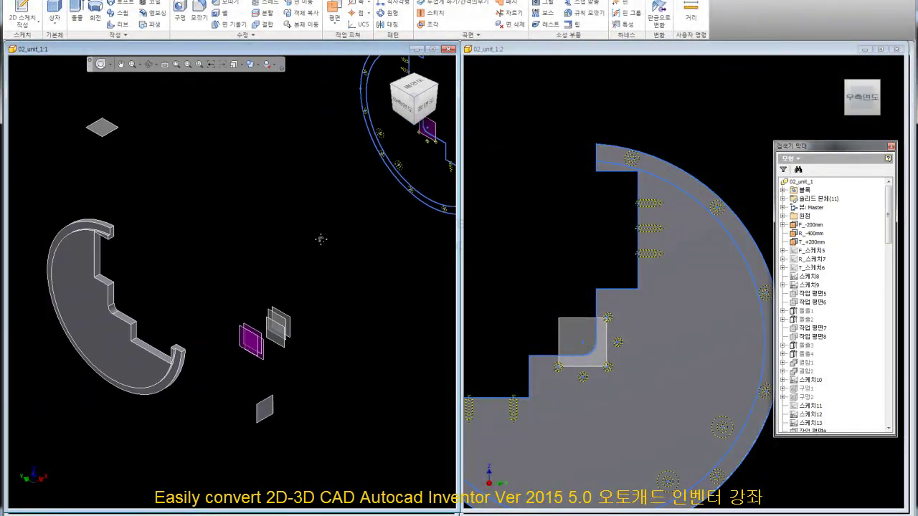
key(ctrl+Tab)
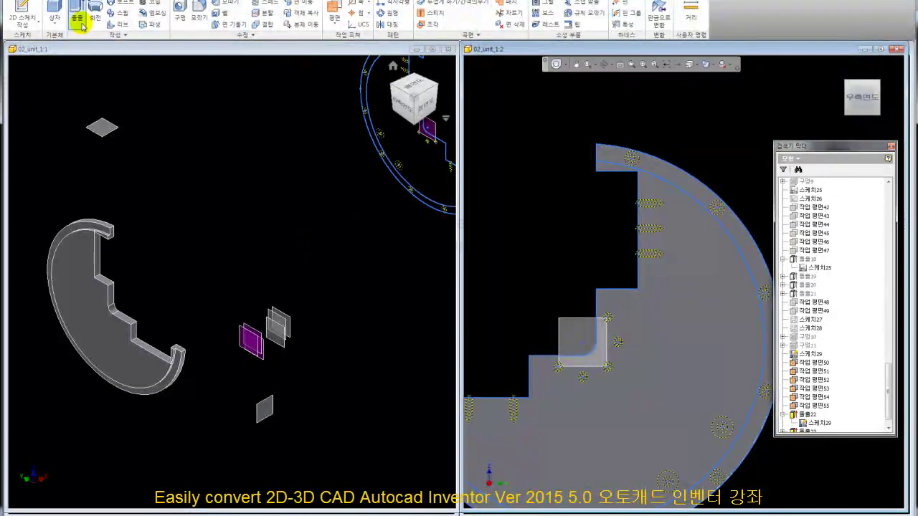
key(e)
click(685, 249)
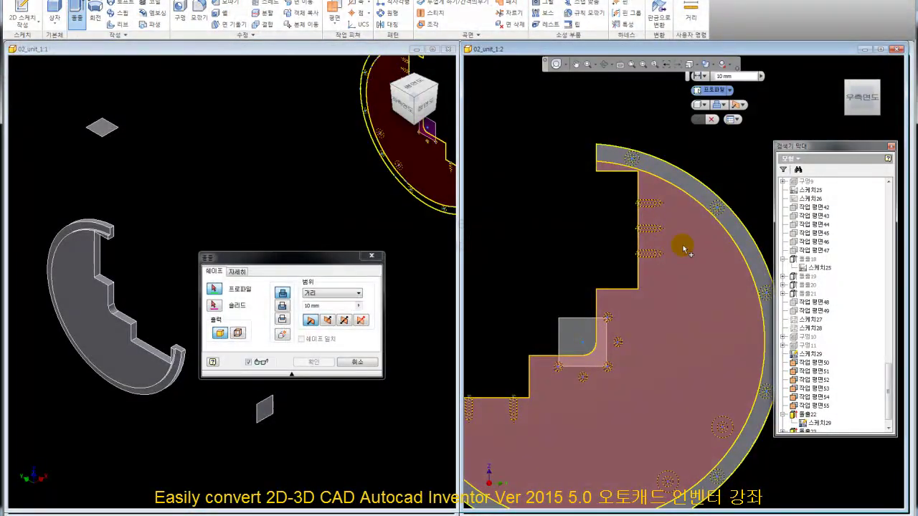
drag(334, 257, 478, 305)
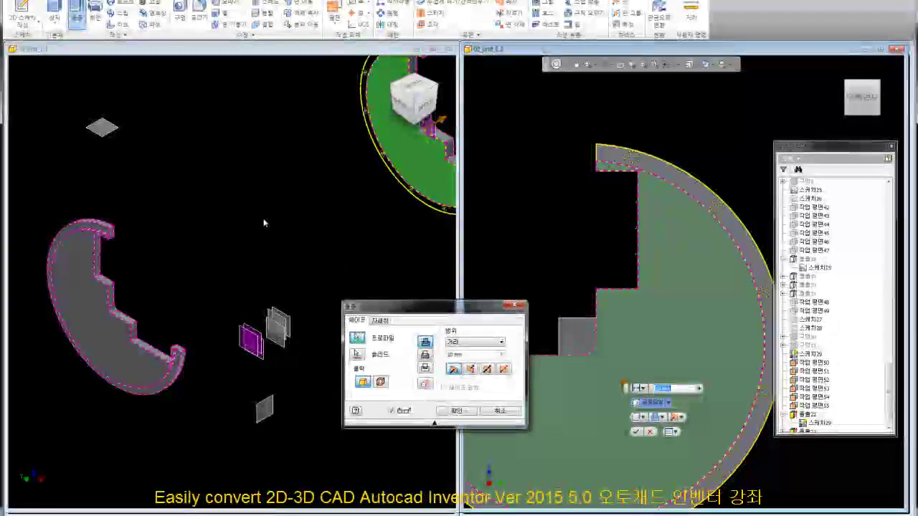
click(275, 278)
scroll(259, 367, down, 4)
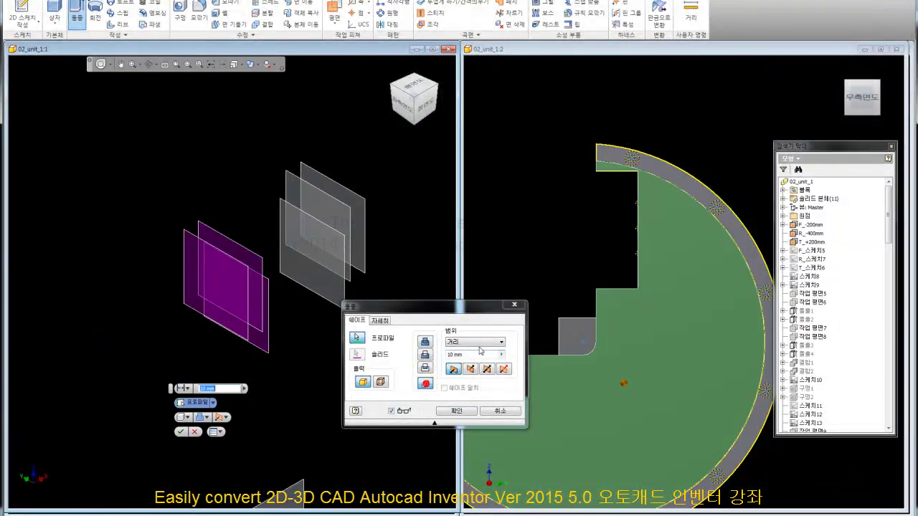
Step: Set Between extents on two bounding faces and create the new solid body
click(501, 342)
click(462, 362)
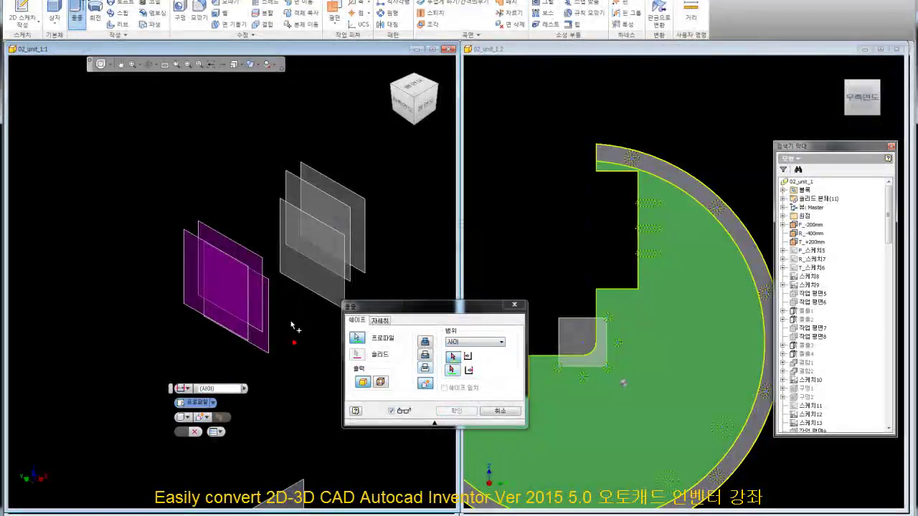
click(270, 284)
click(266, 259)
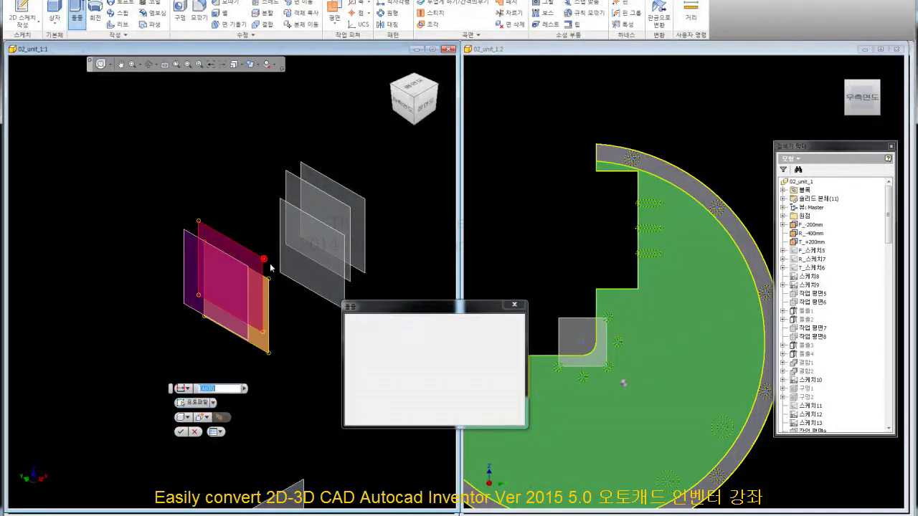
scroll(301, 300, up, 2)
scroll(300, 300, up, 2)
click(456, 410)
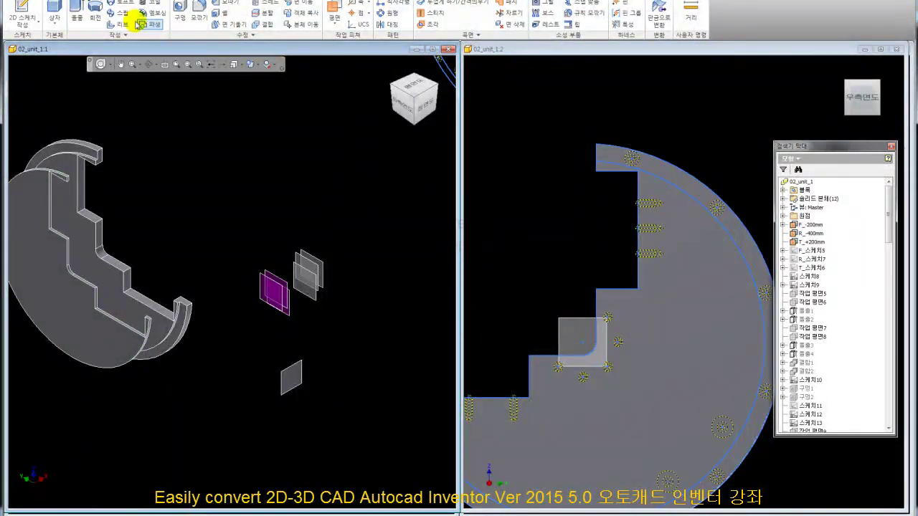
click(77, 15)
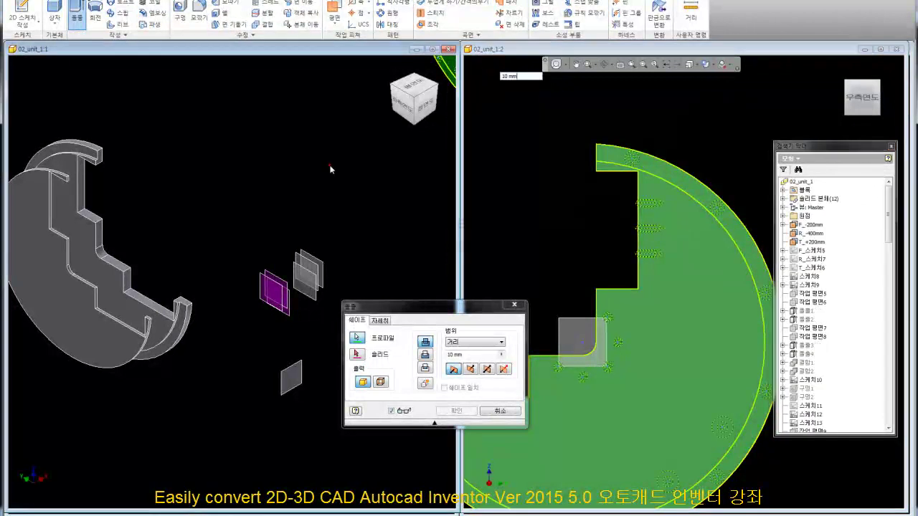
Step: Extrude the stepped profile into the crescent solid body, bounded Between the plane face
click(330, 169)
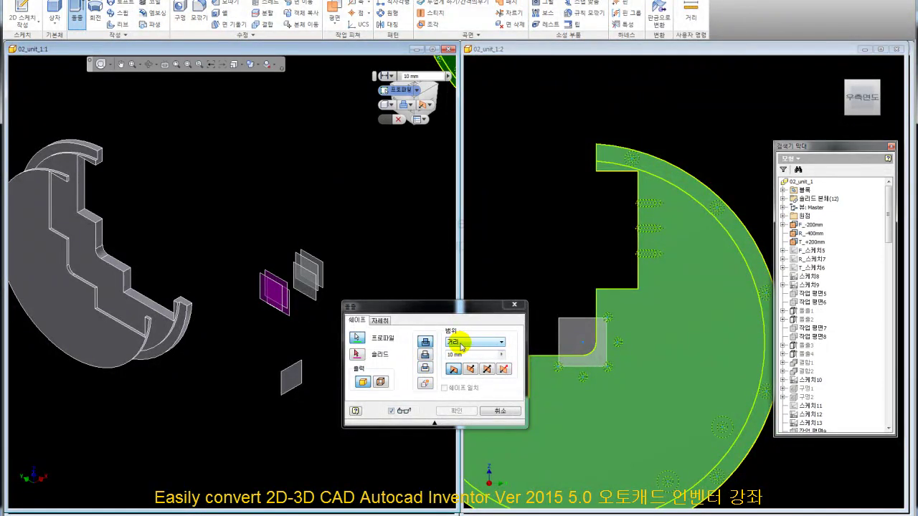
click(363, 355)
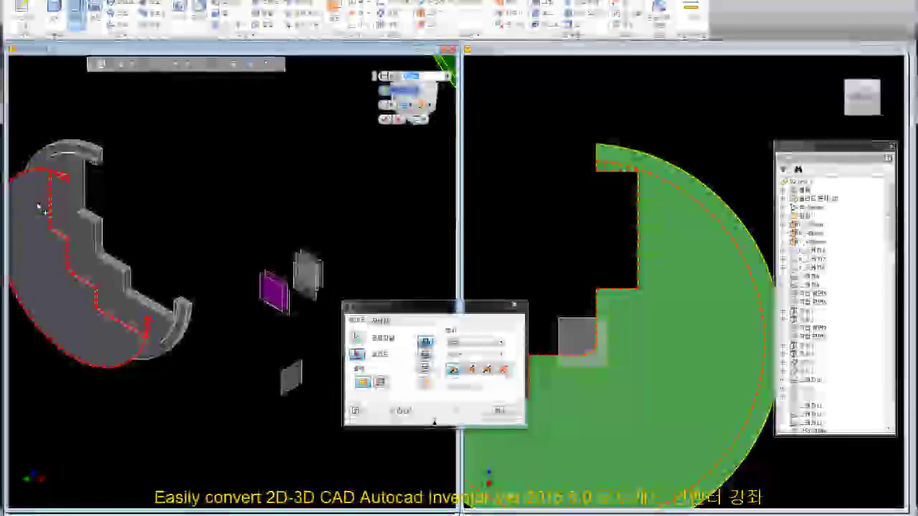
click(65, 208)
click(477, 342)
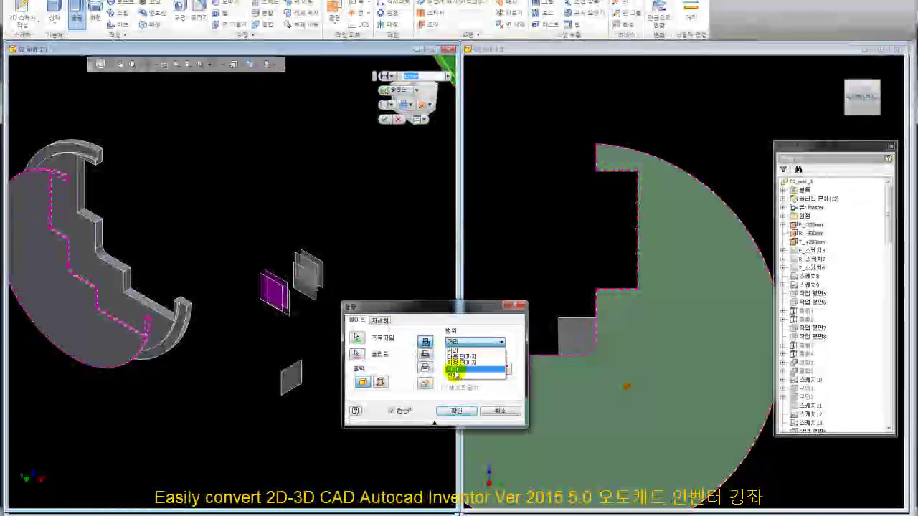
click(452, 363)
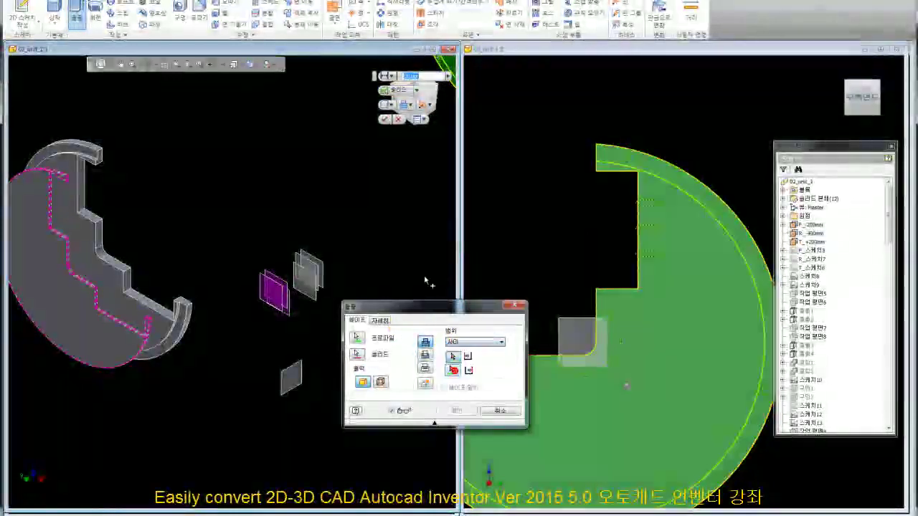
click(273, 288)
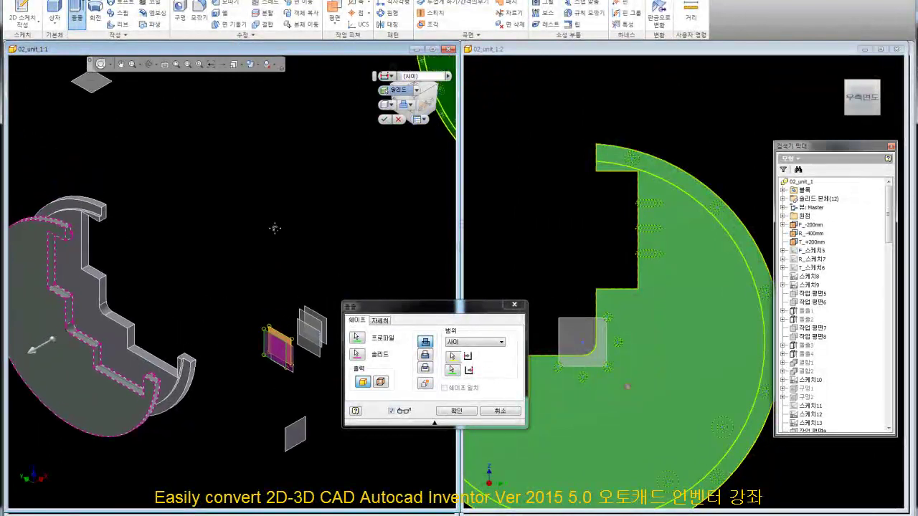
drag(374, 77, 360, 202)
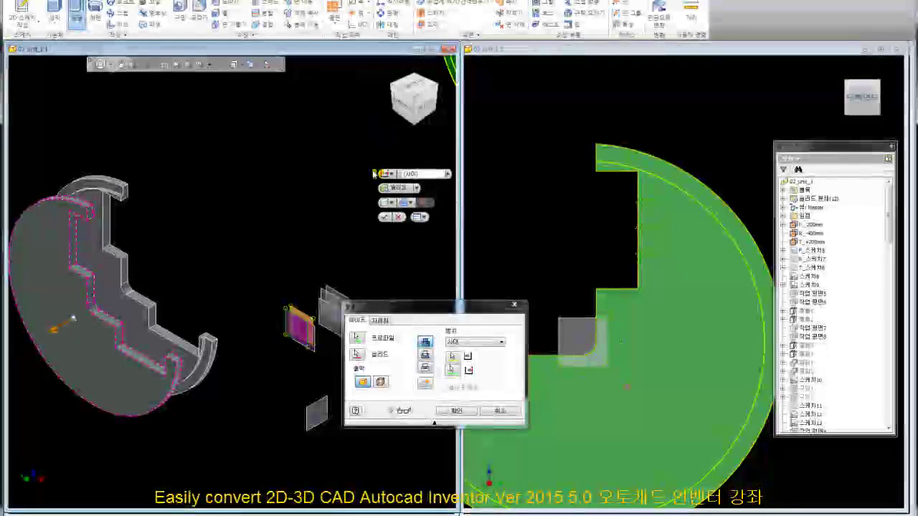
click(429, 86)
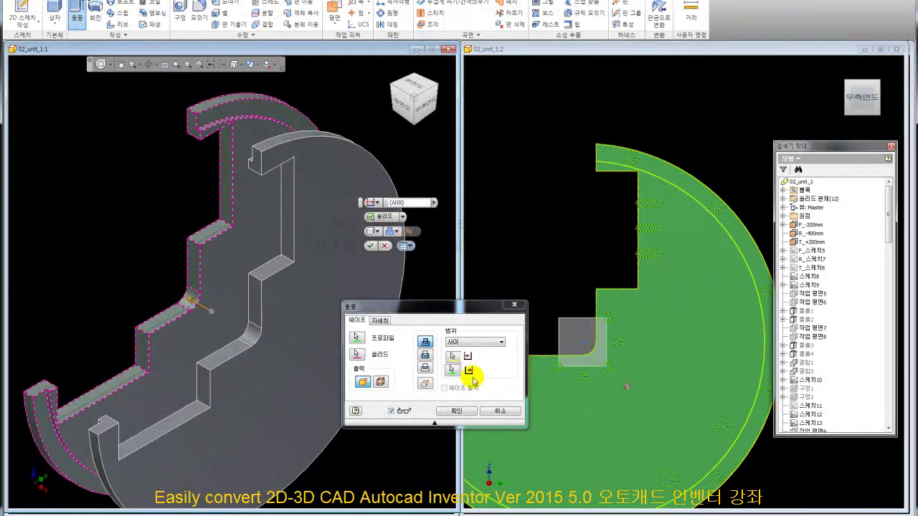
click(457, 411)
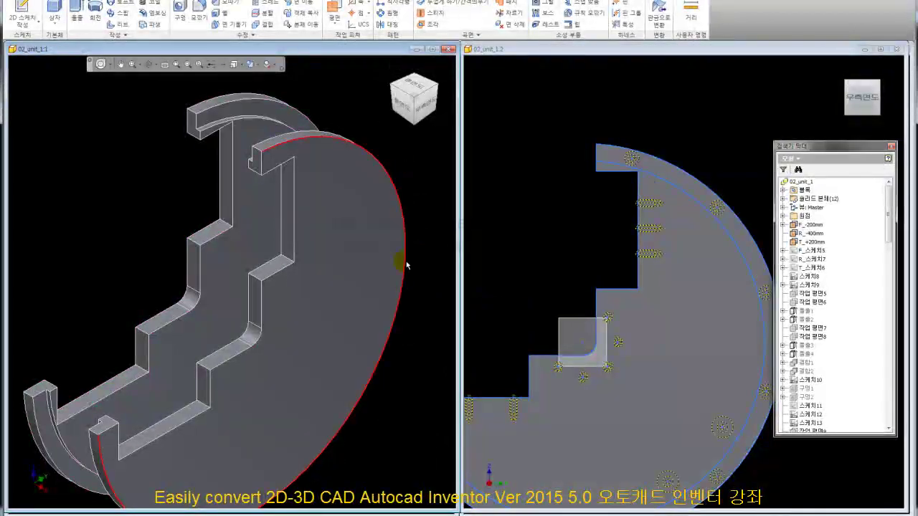
Step: Adjust both viewports to bring the part's round face into view
scroll(354, 327, down, 3)
scroll(353, 327, down, 2)
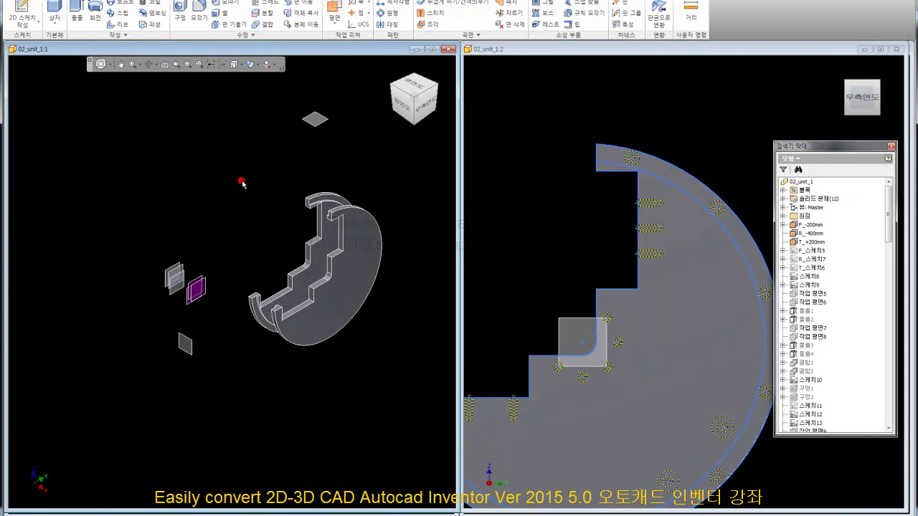
click(533, 256)
scroll(550, 248, down, 2)
scroll(584, 226, down, 1)
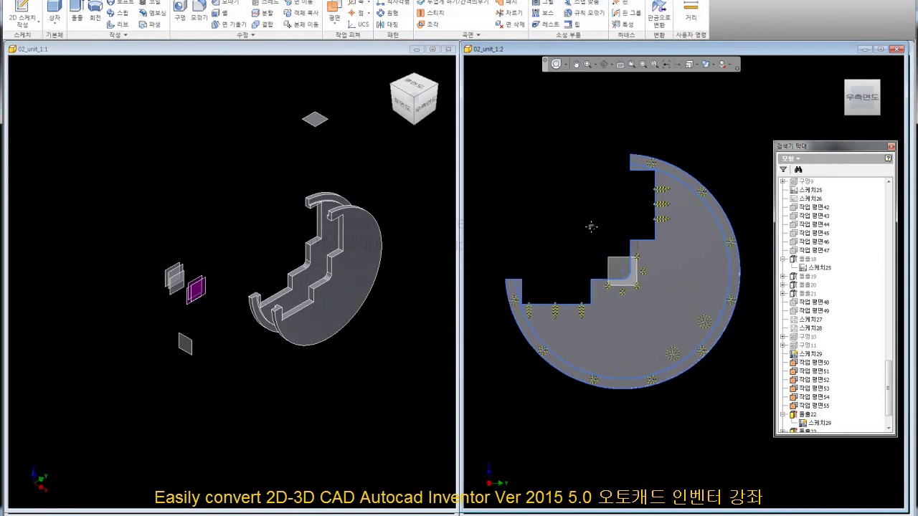
scroll(595, 220, down, 2)
scroll(592, 215, up, 2)
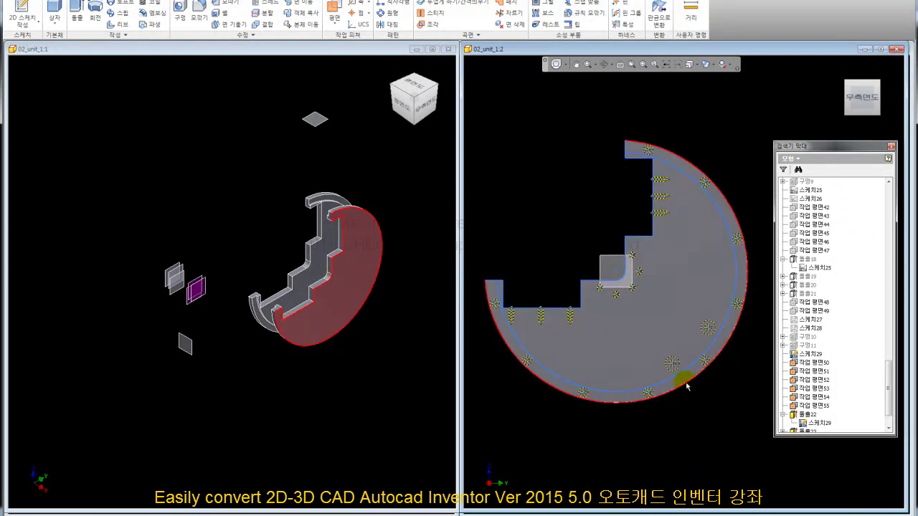
click(424, 391)
middle_drag(421, 234, 371, 231)
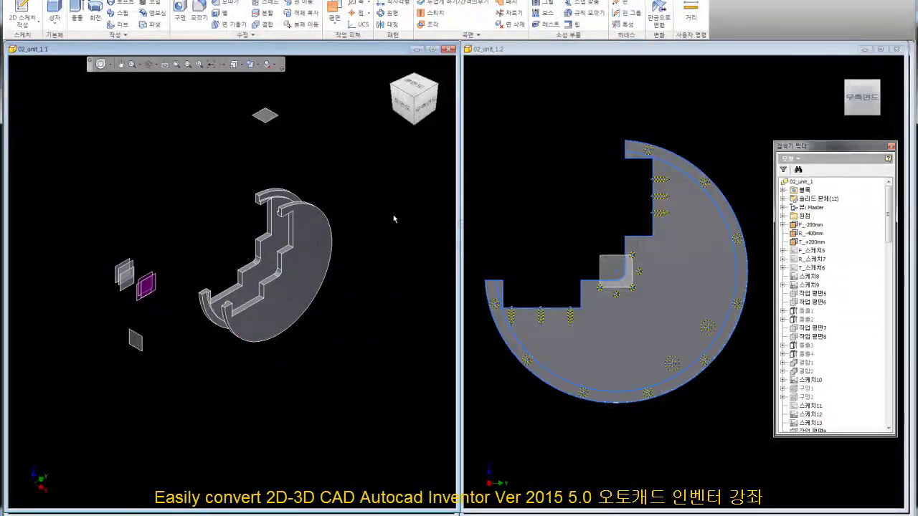
Step: Create a work plane offset 137 mm from the round face
click(333, 11)
click(294, 277)
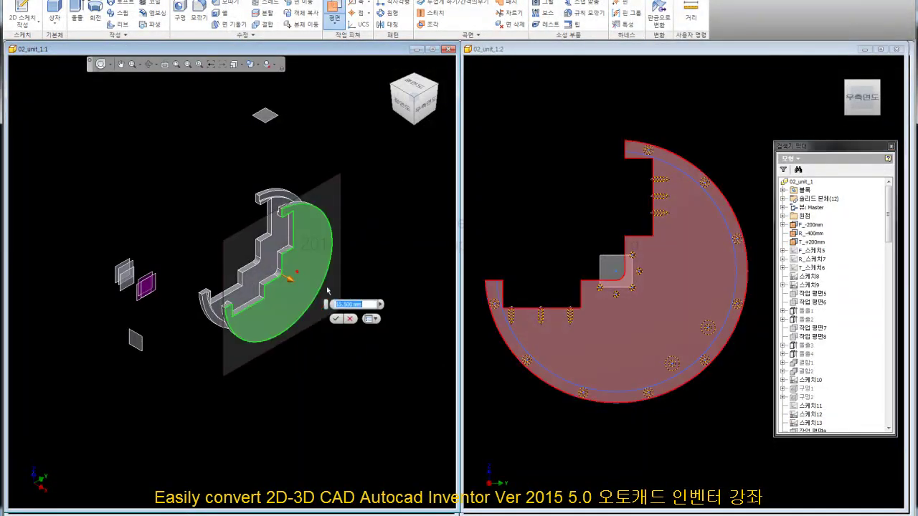
drag(322, 278, 388, 324)
click(398, 366)
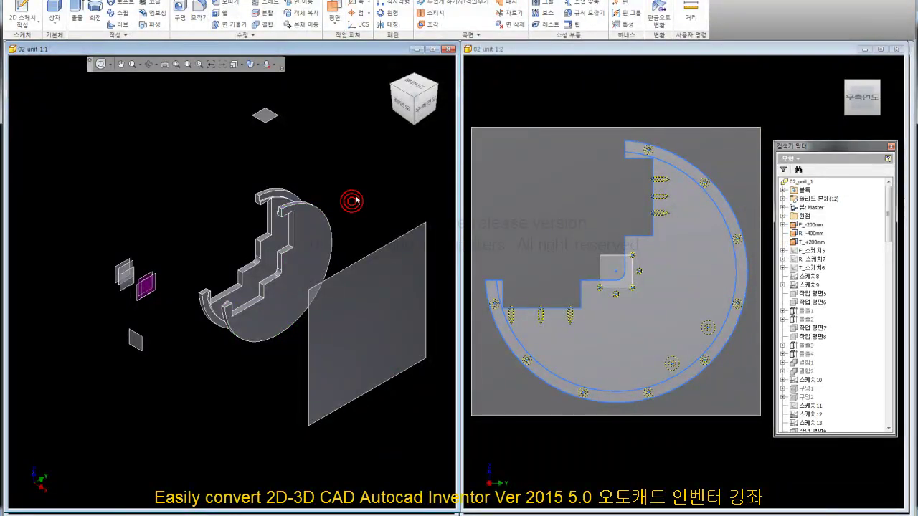
middle_drag(360, 194, 334, 187)
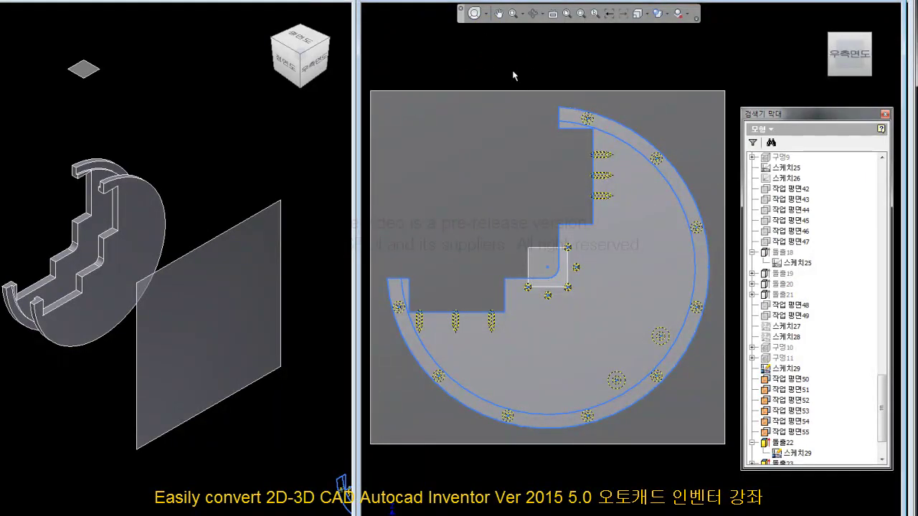
Step: Select work plane 작업 평면56 in the model tree and create a new 2D sketch on it
scroll(878, 388, down, 2)
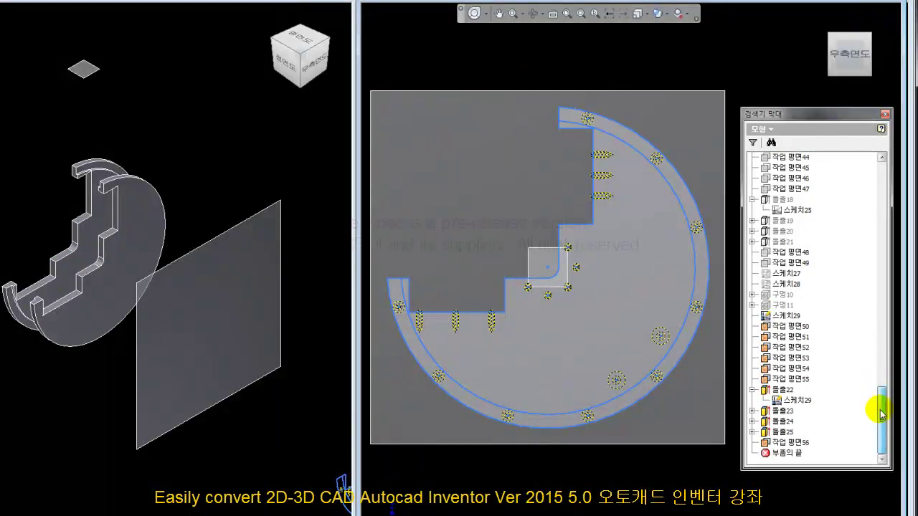
right_click(801, 400)
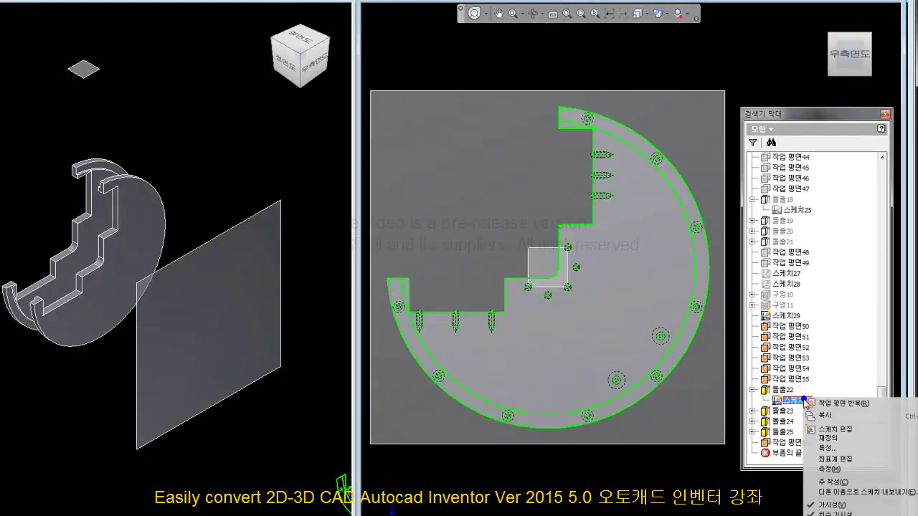
key(Escape)
click(796, 442)
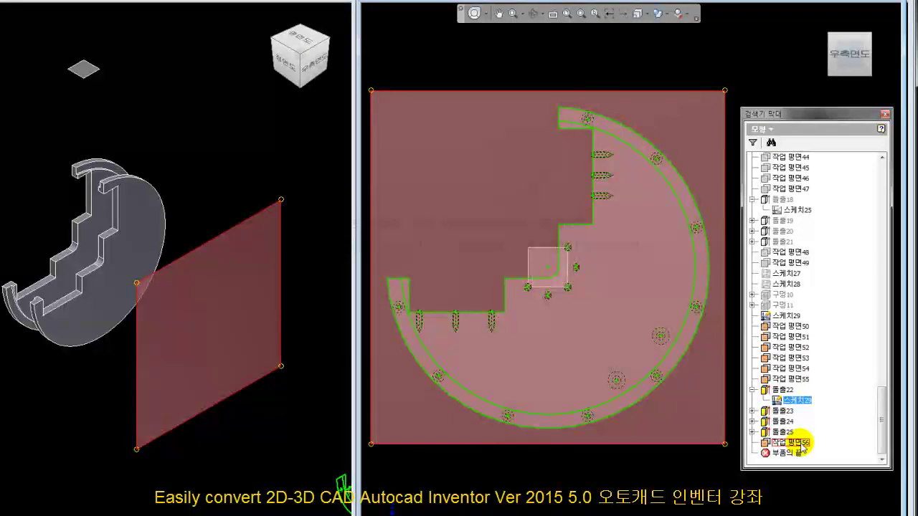
right_click(800, 442)
click(829, 449)
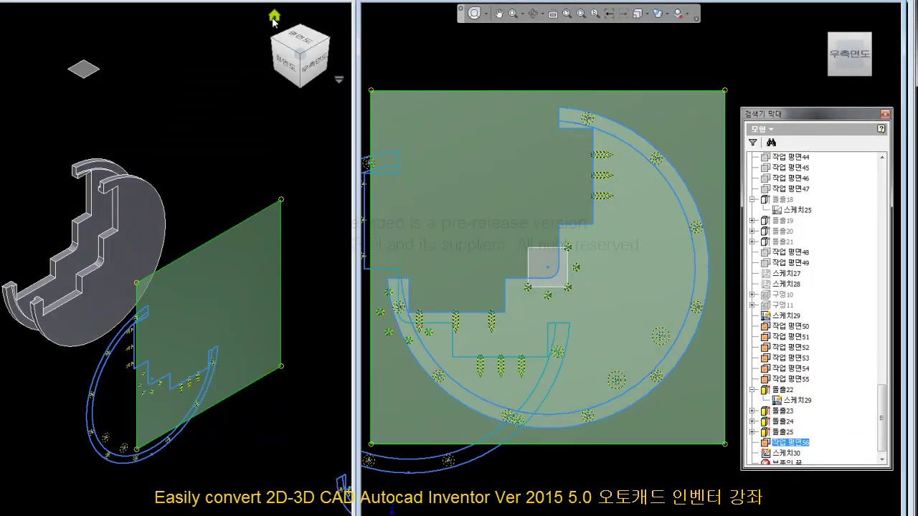
click(242, 3)
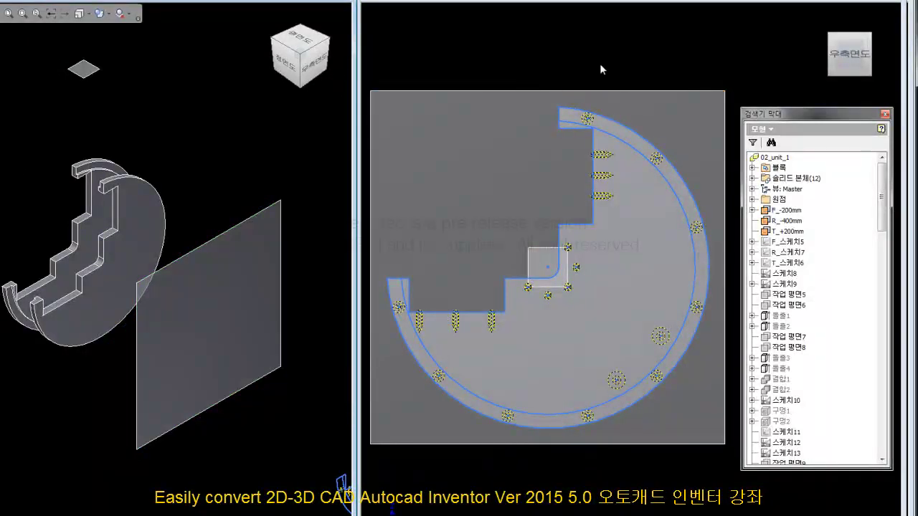
click(700, 57)
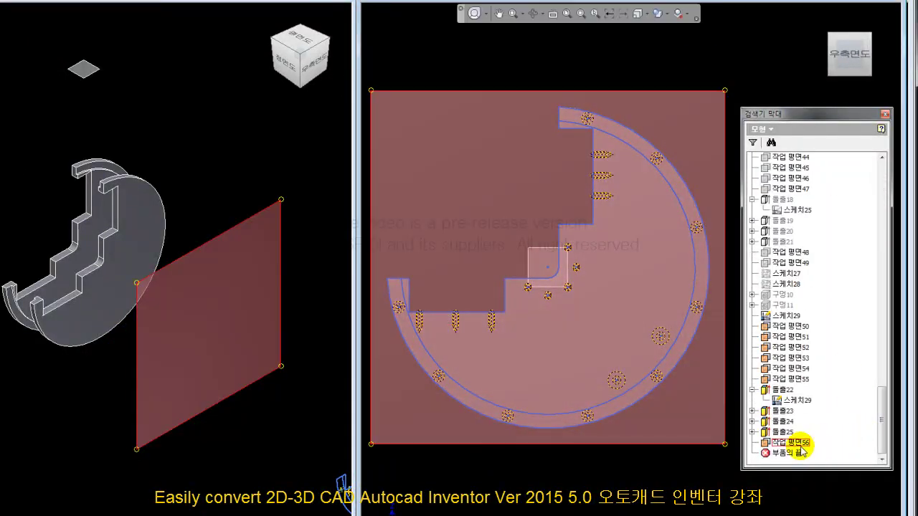
click(799, 443)
click(563, 259)
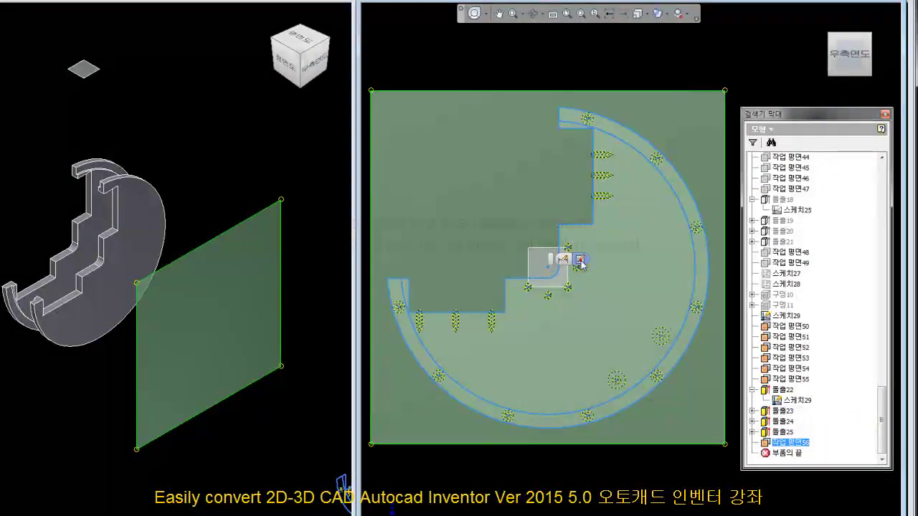
Step: Finish the empty sketch 스케치30 and copy sketch 스케치29's geometry
right_click(792, 453)
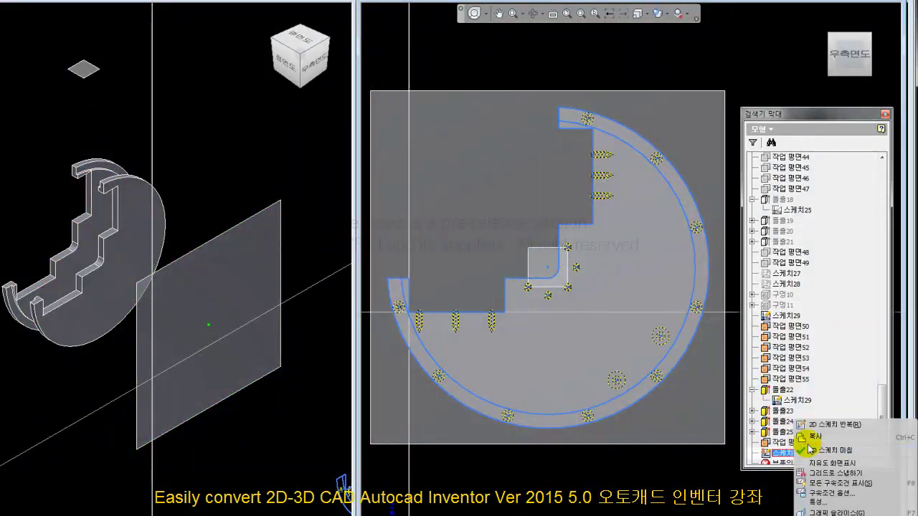
click(826, 452)
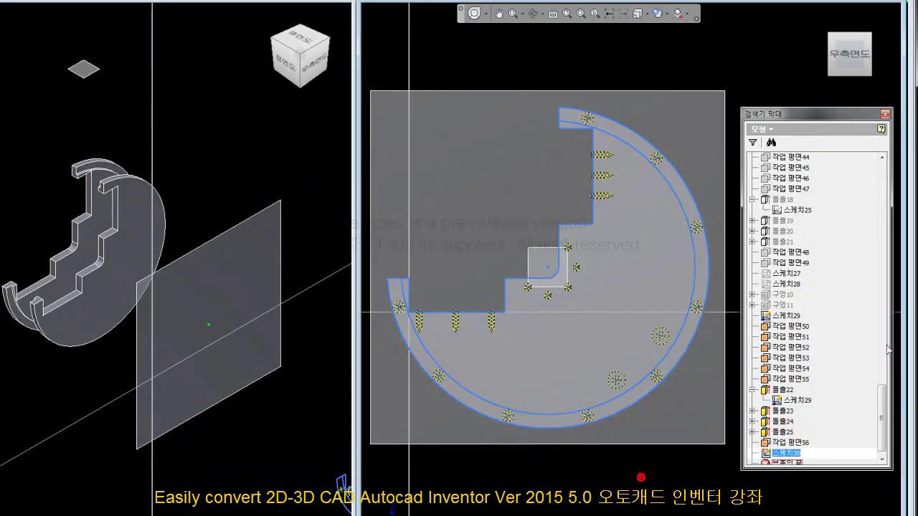
click(789, 316)
right_click(797, 316)
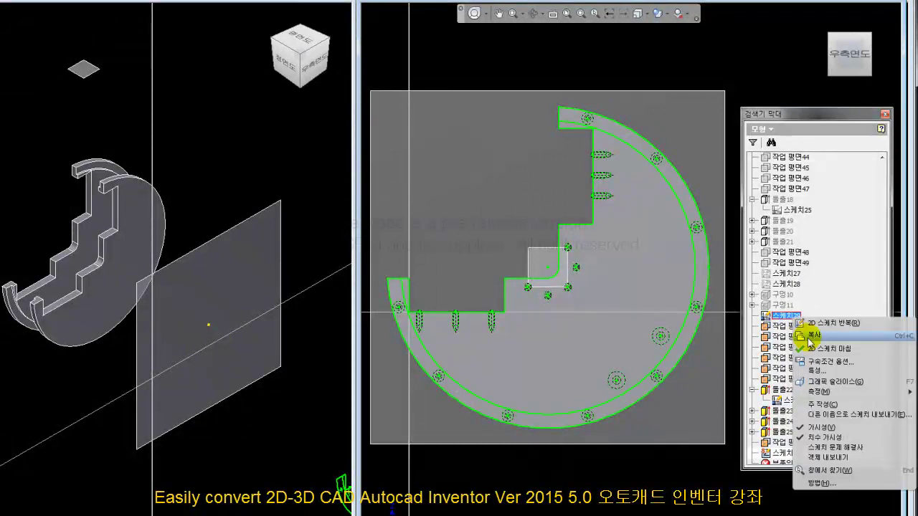
click(807, 334)
Step: Paste the copied geometry into 스케치30, then clear the selection and activate the left view
click(781, 454)
right_click(781, 455)
click(815, 435)
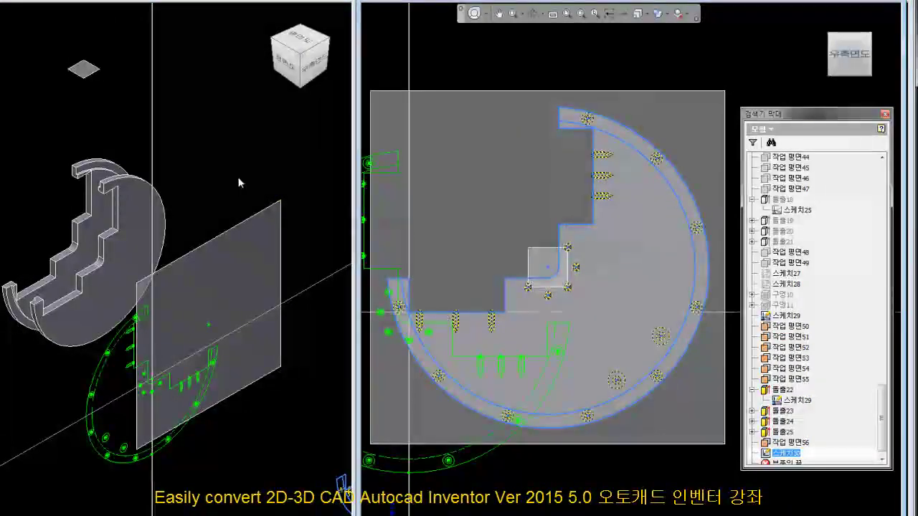
click(237, 158)
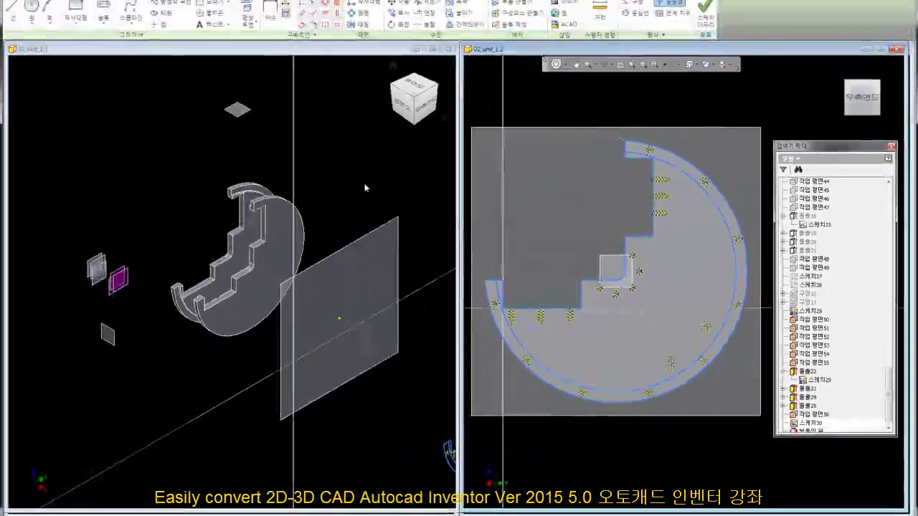
click(366, 187)
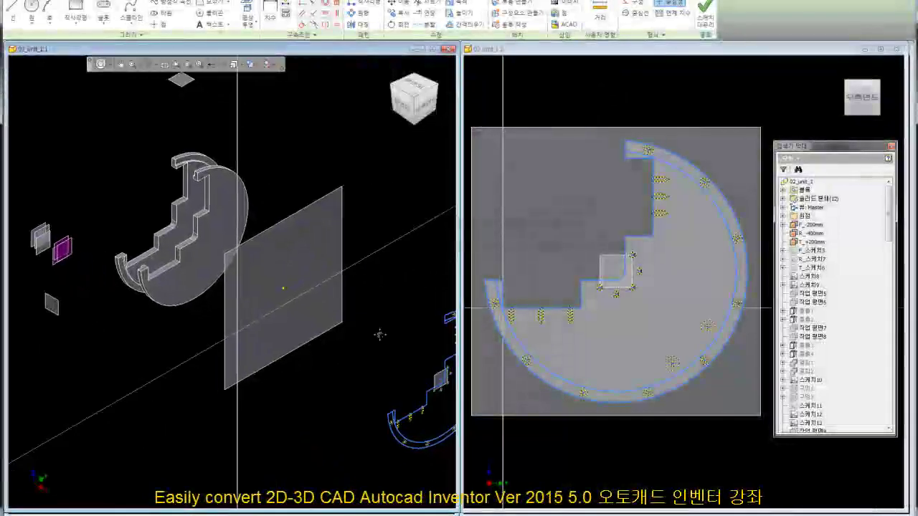
middle_drag(403, 190, 224, 46)
scroll(327, 243, up, 3)
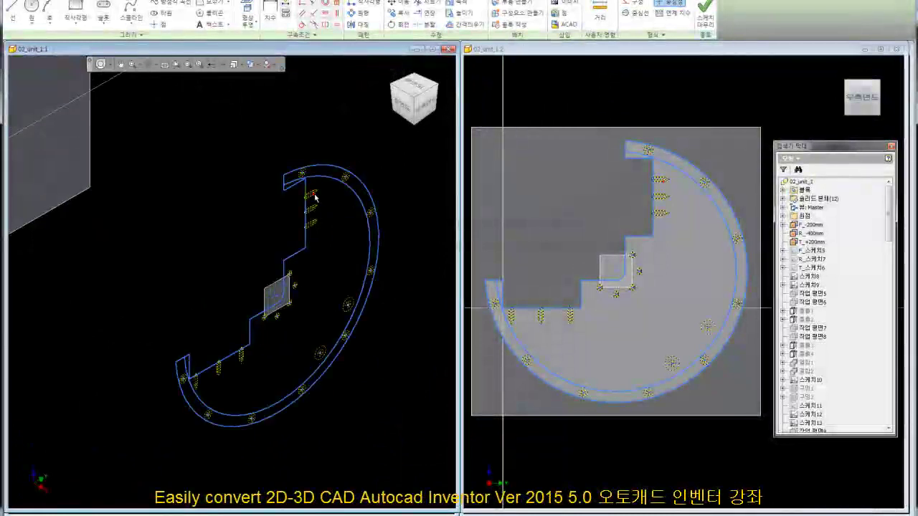
scroll(359, 236, down, 2)
scroll(368, 234, down, 2)
scroll(305, 238, up, 2)
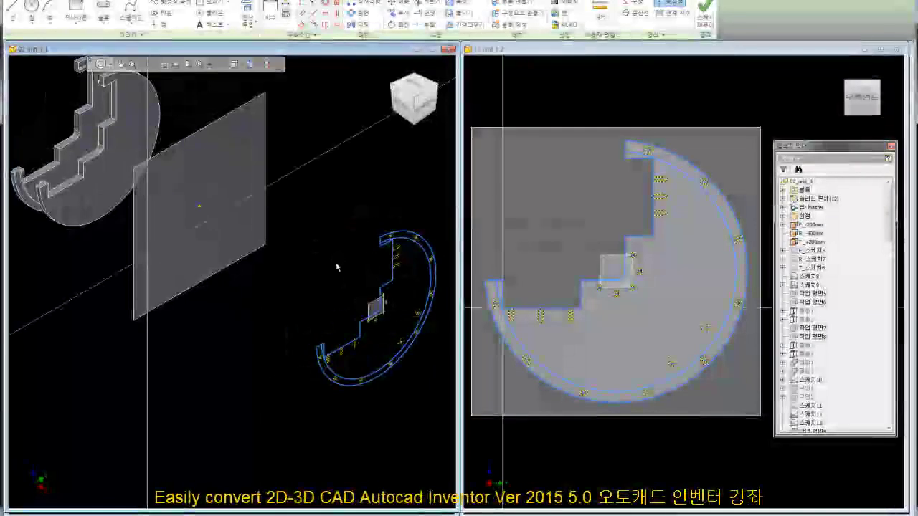
scroll(313, 247, down, 1)
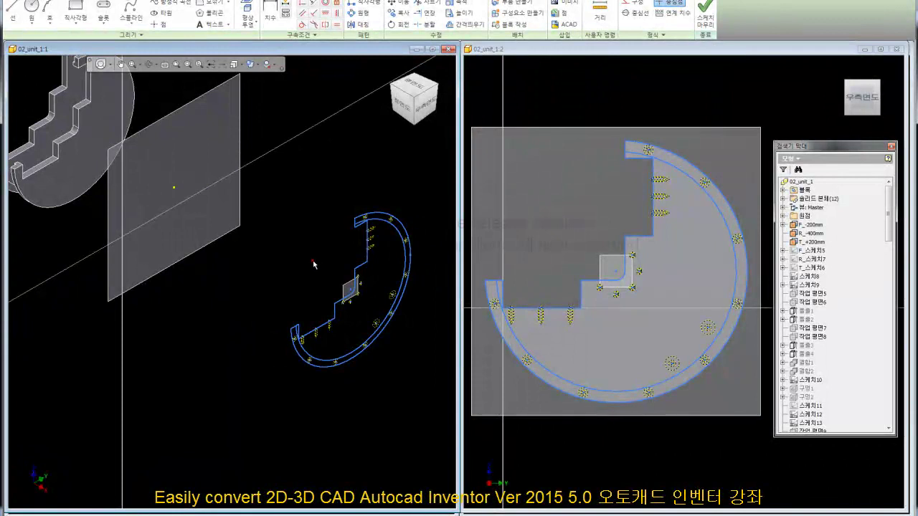
drag(887, 220, 887, 425)
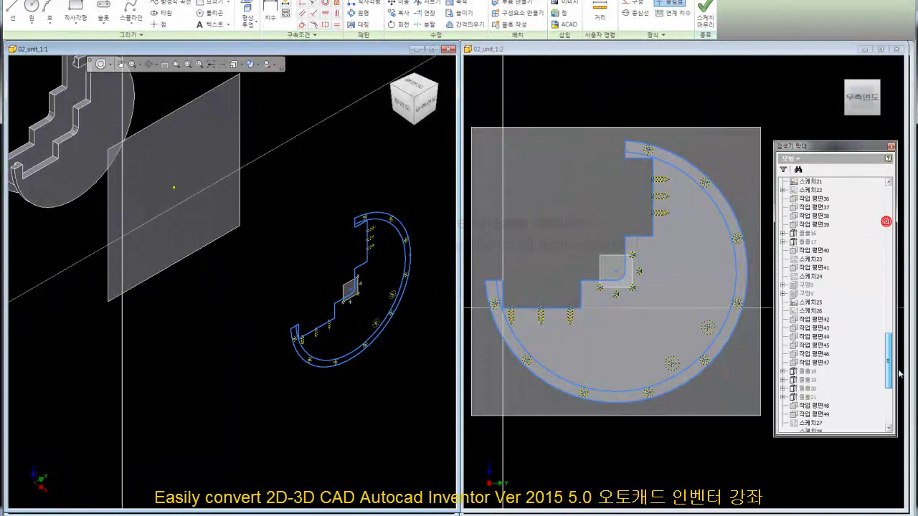
click(801, 414)
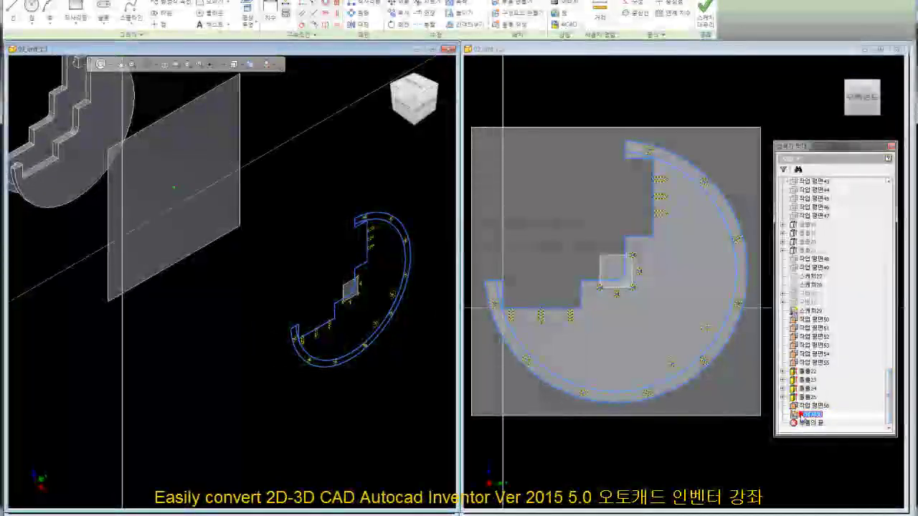
click(686, 448)
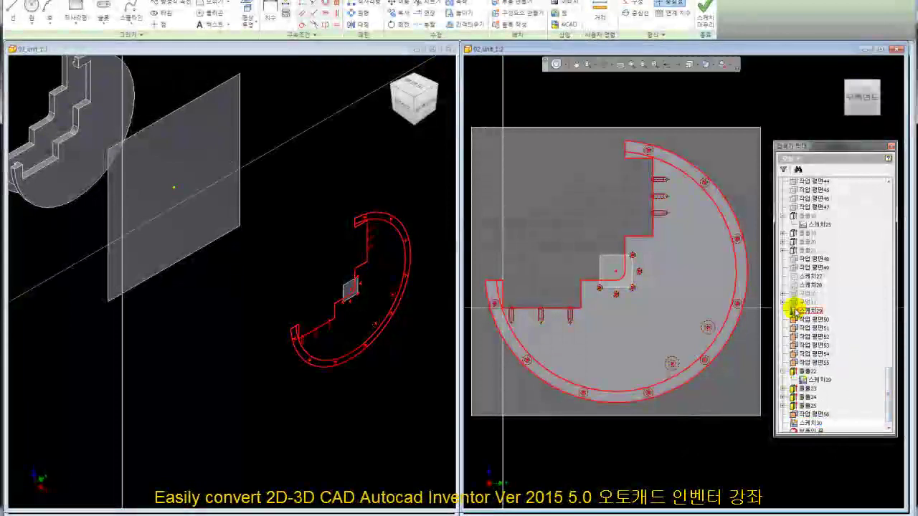
double_click(795, 310)
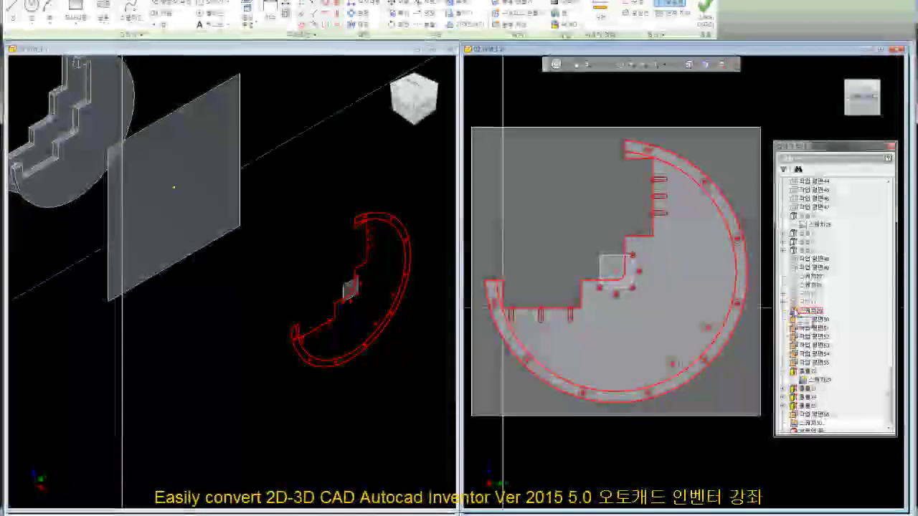
click(706, 14)
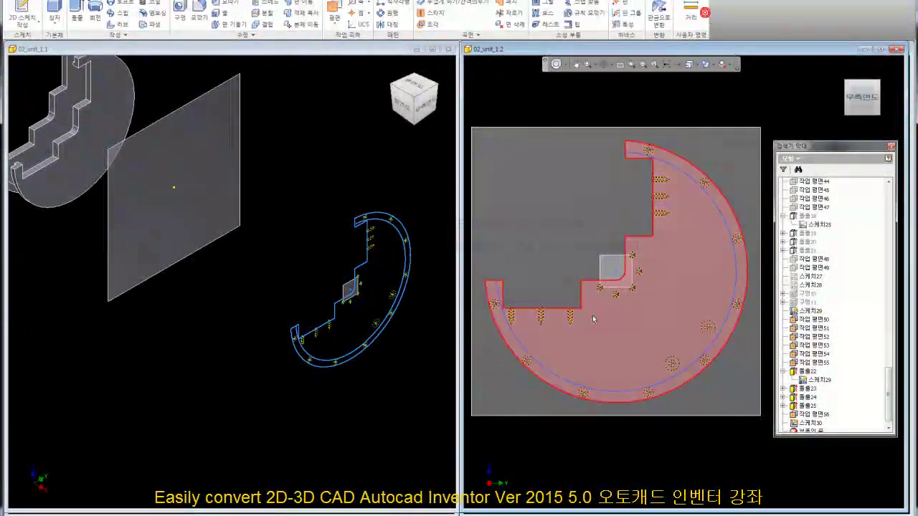
click(387, 429)
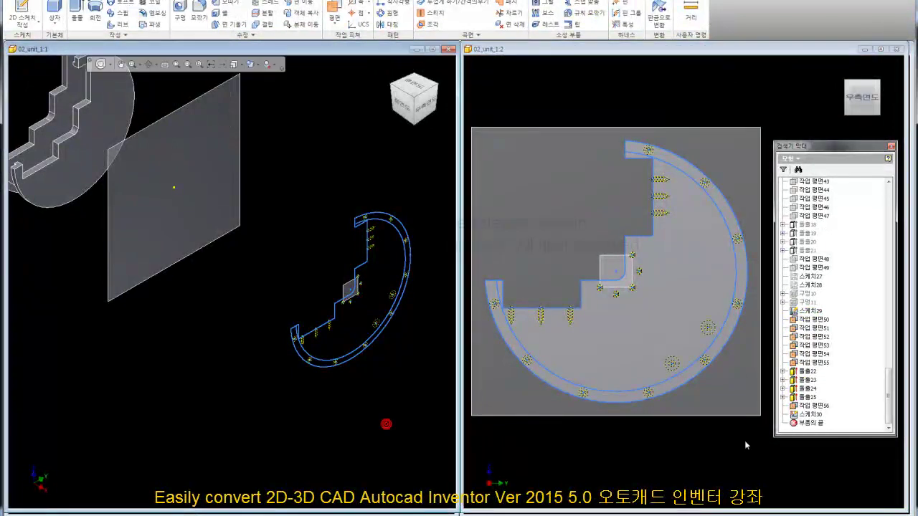
Step: Edit sketch 스케치29 and window-select all of its stepped-arc geometry in the left view
double_click(798, 312)
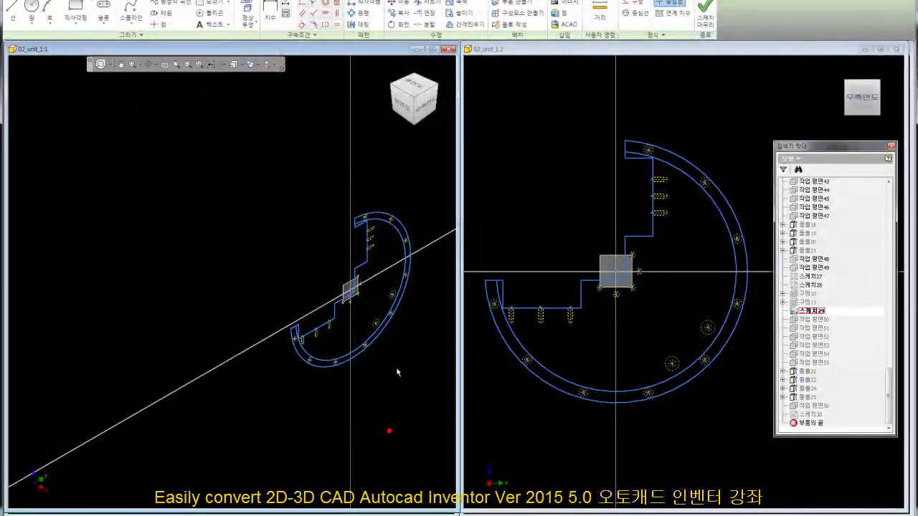
drag(231, 165, 436, 414)
scroll(355, 281, up, 5)
scroll(355, 282, up, 2)
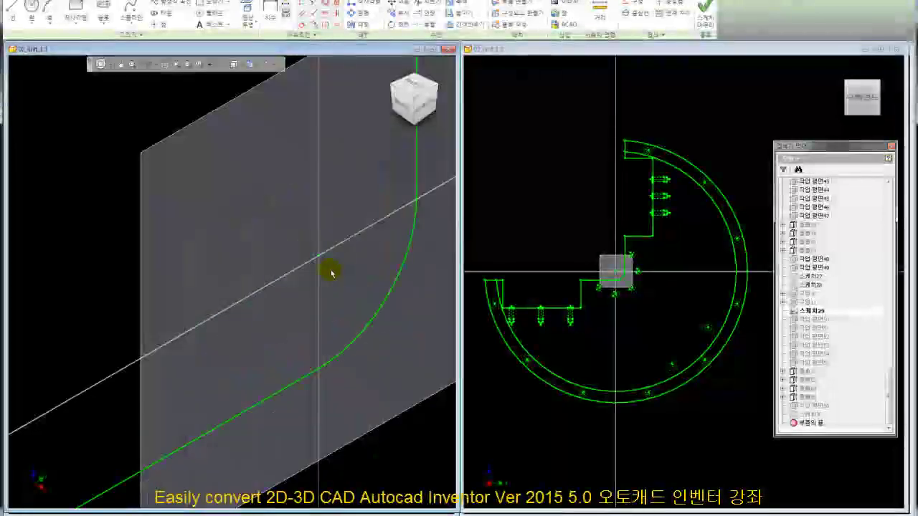
scroll(321, 256, down, 5)
scroll(318, 258, down, 2)
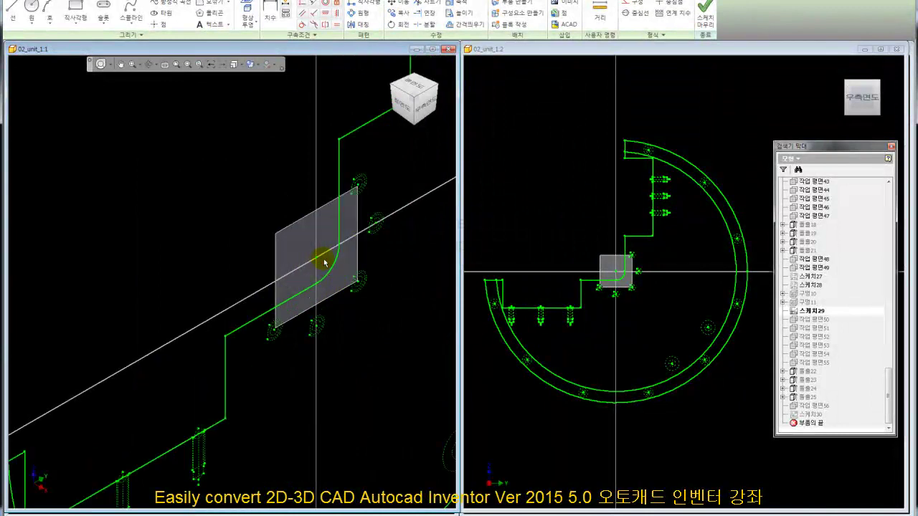
scroll(329, 267, up, 1)
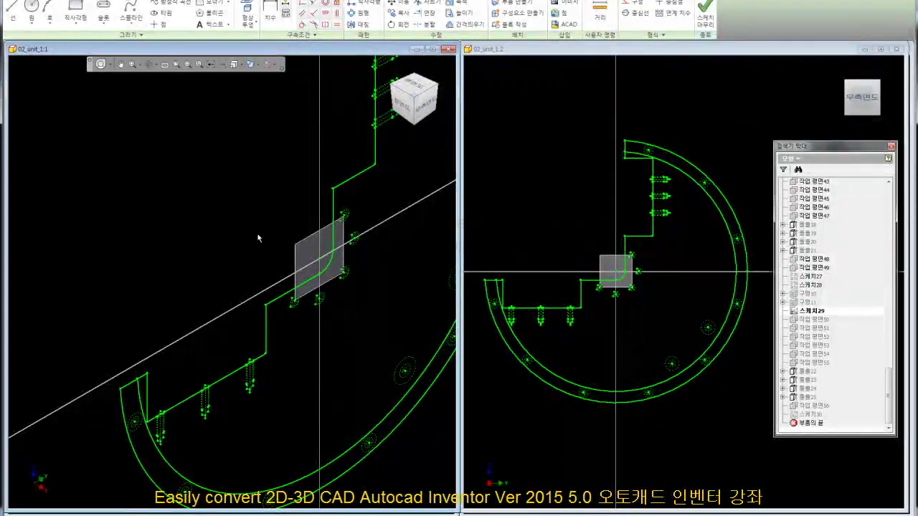
right_click(258, 237)
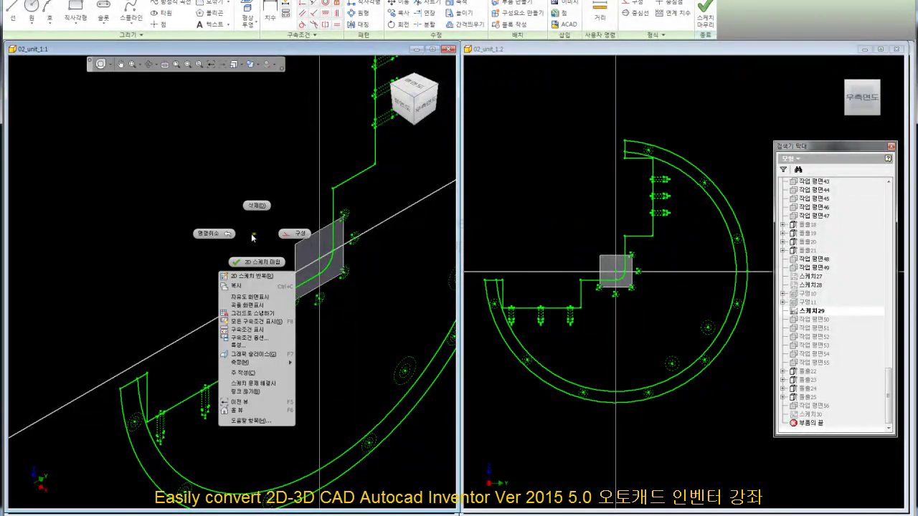
click(257, 262)
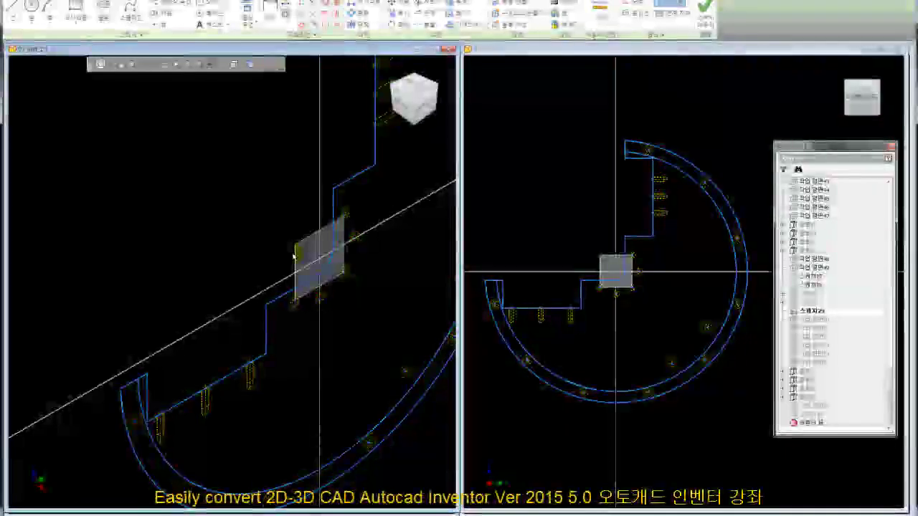
drag(199, 139, 439, 403)
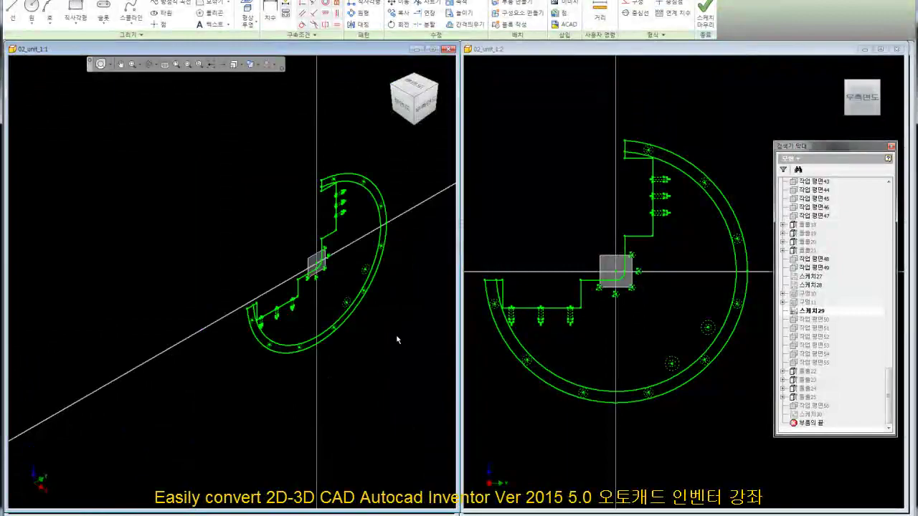
click(705, 13)
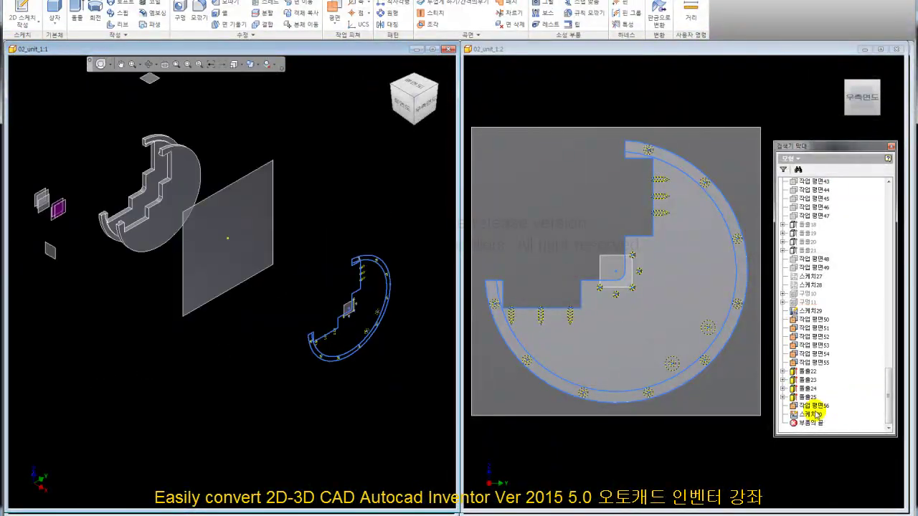
right_click(817, 414)
click(881, 422)
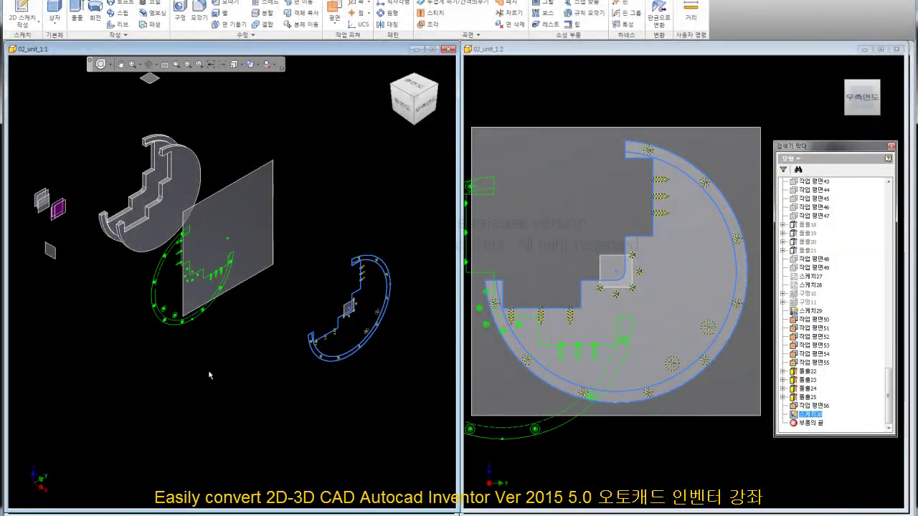
scroll(200, 276, up, 3)
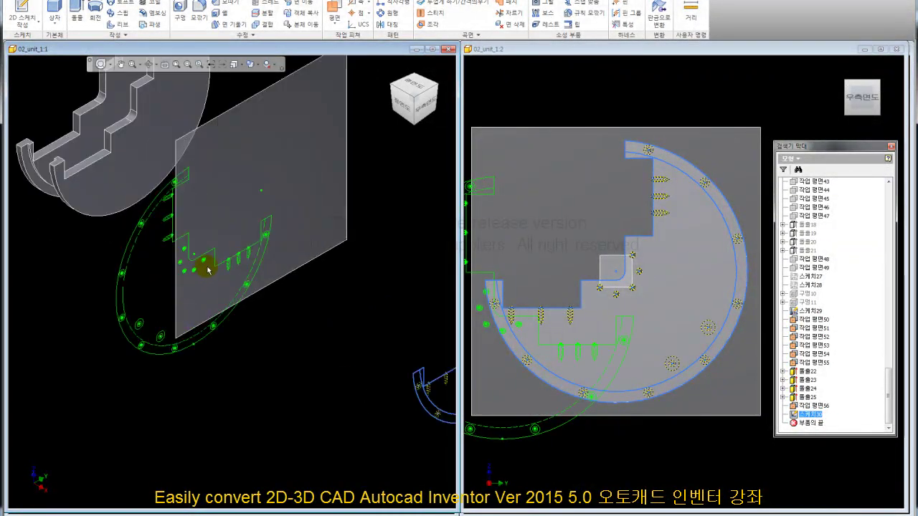
scroll(210, 262, up, 2)
scroll(273, 332, down, 4)
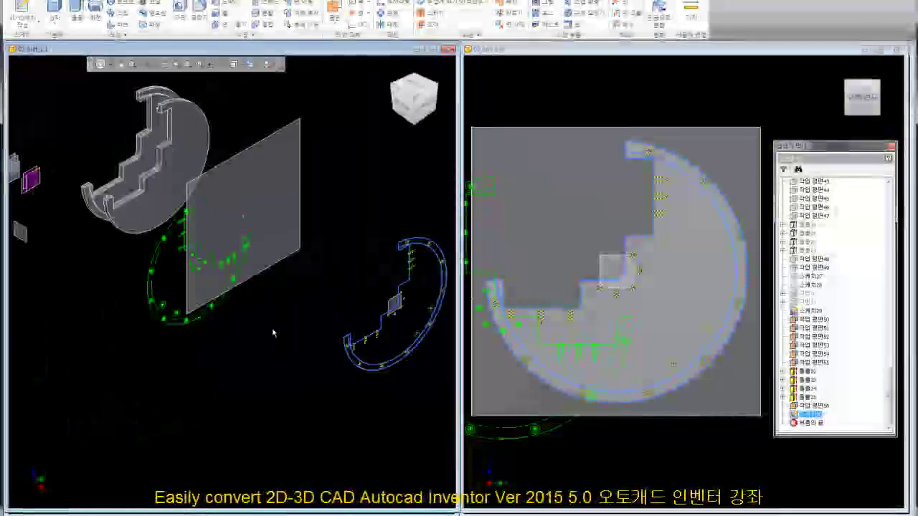
click(273, 334)
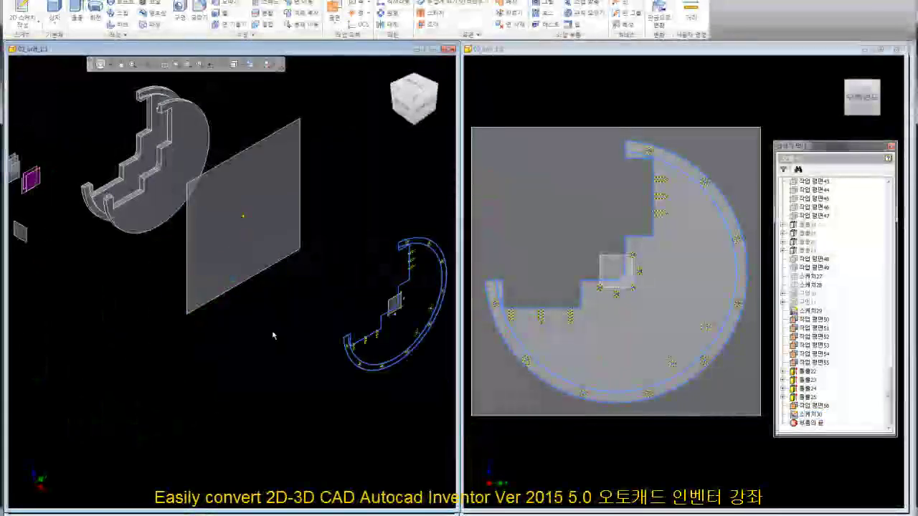
click(805, 415)
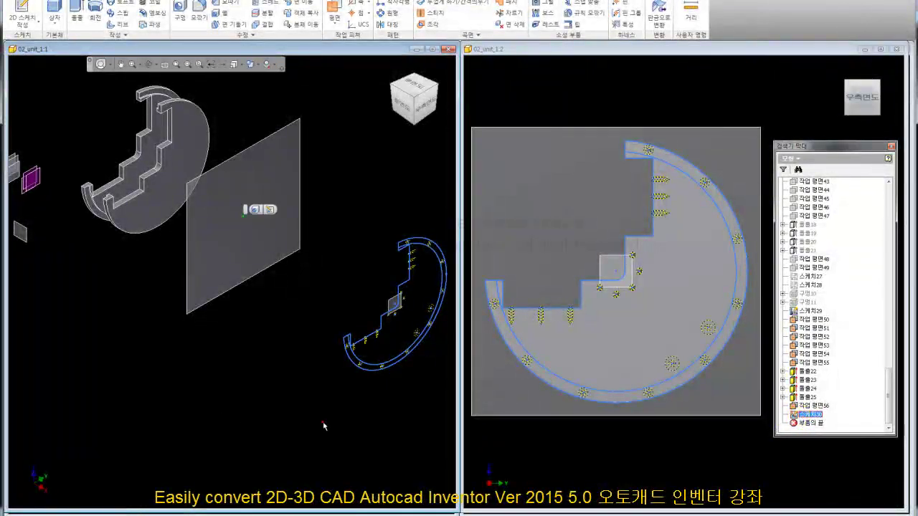
scroll(363, 256, up, 3)
scroll(254, 238, down, 2)
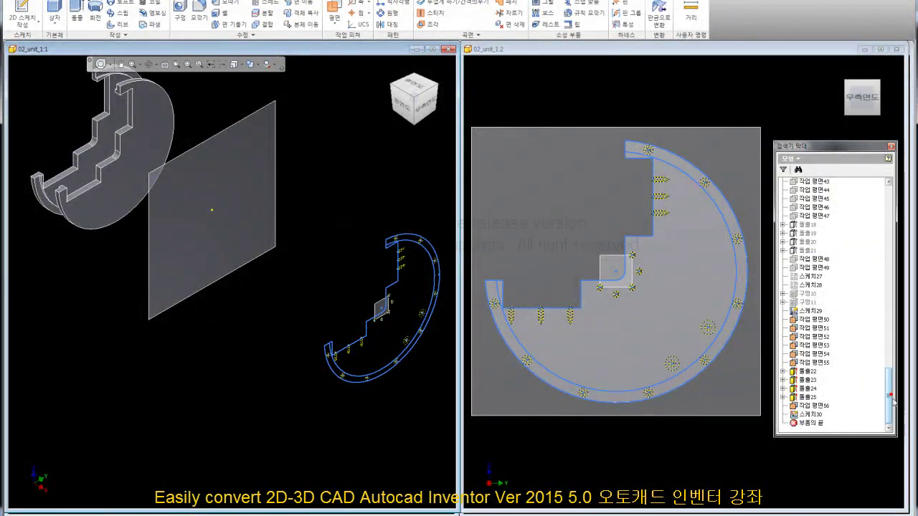
scroll(403, 400, down, 2)
scroll(299, 314, up, 3)
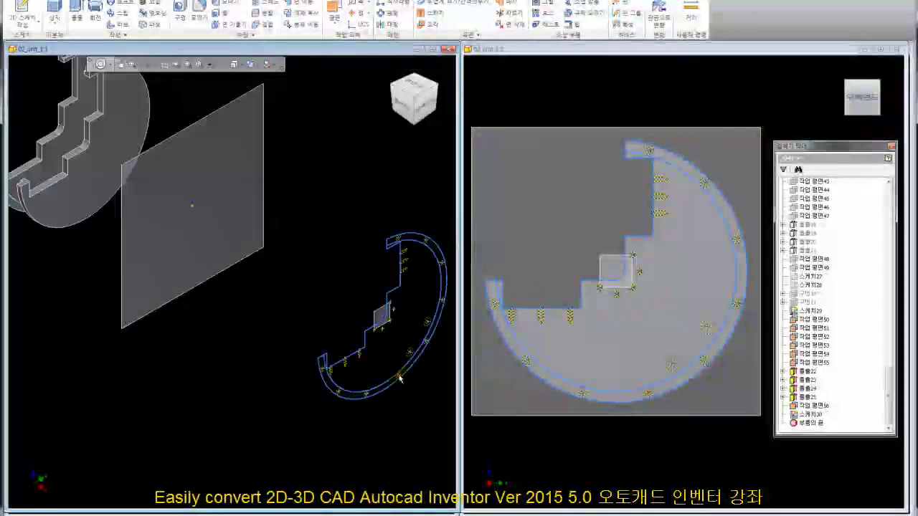
click(376, 313)
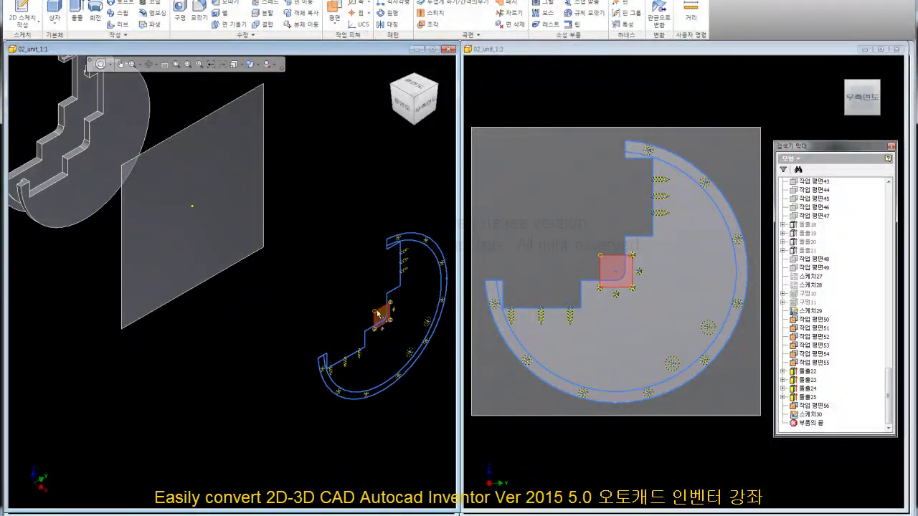
click(294, 286)
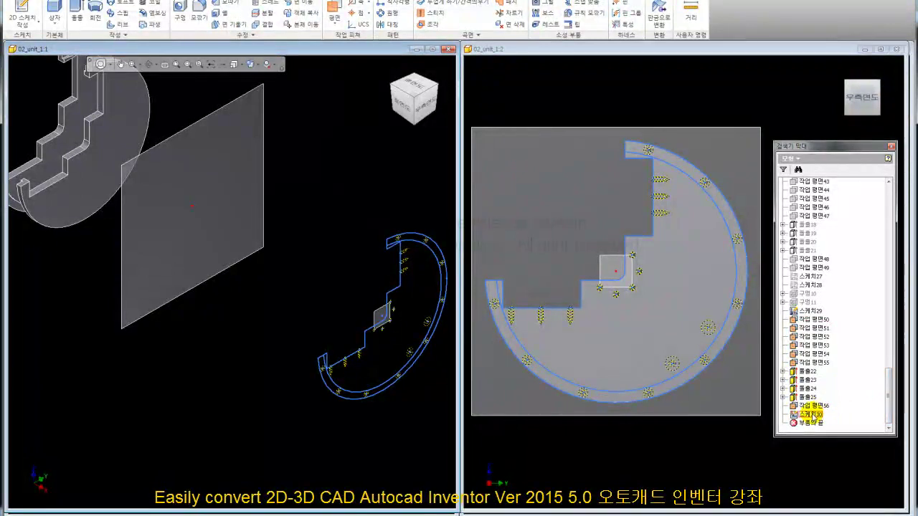
click(798, 311)
right_click(795, 311)
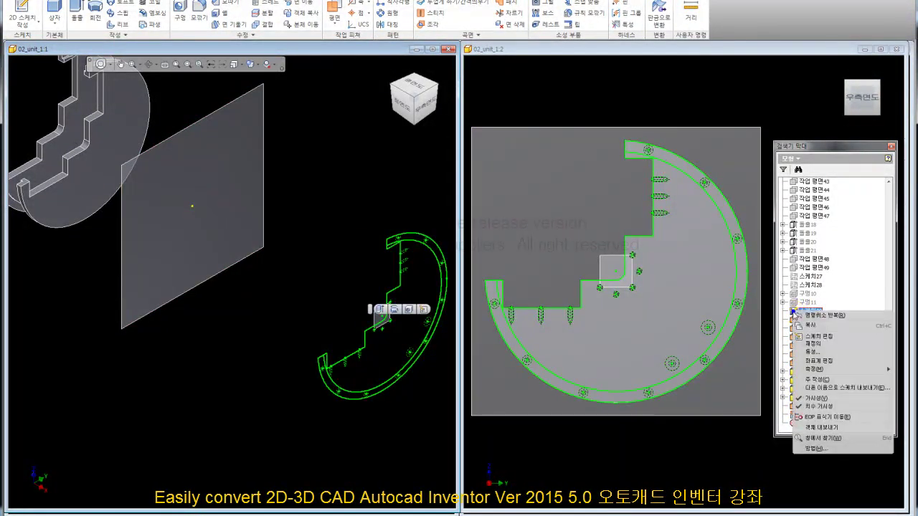
click(812, 327)
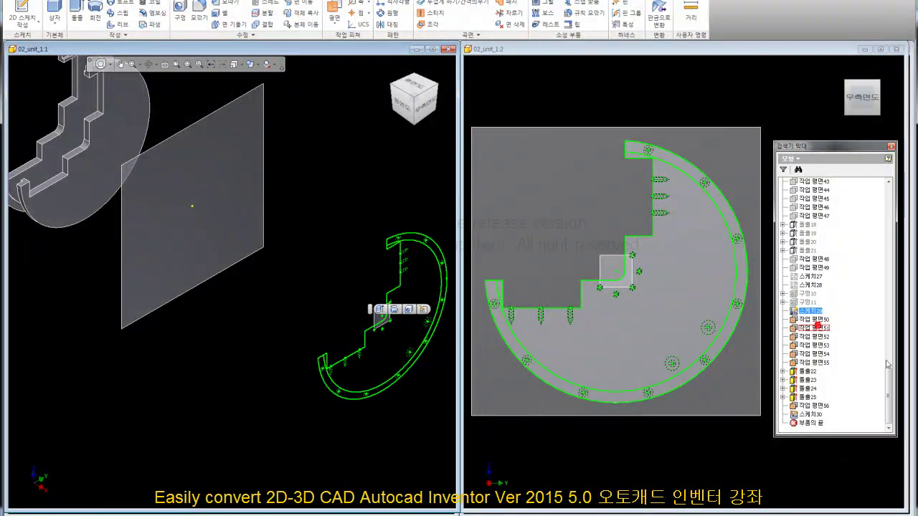
right_click(811, 415)
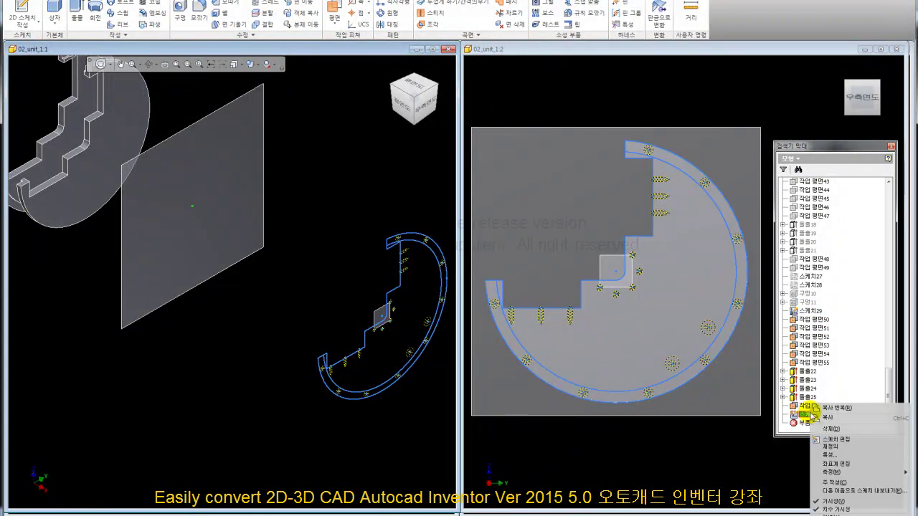
click(312, 394)
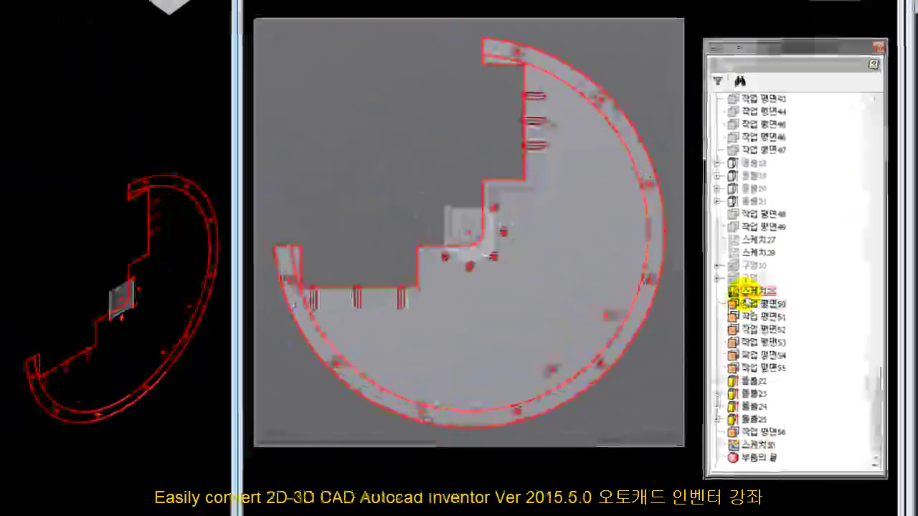
right_click(801, 312)
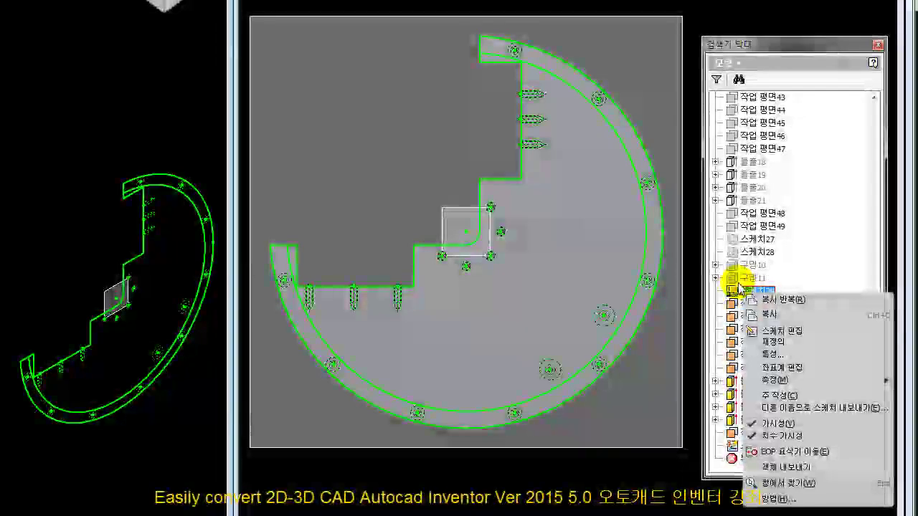
click(746, 291)
double_click(749, 289)
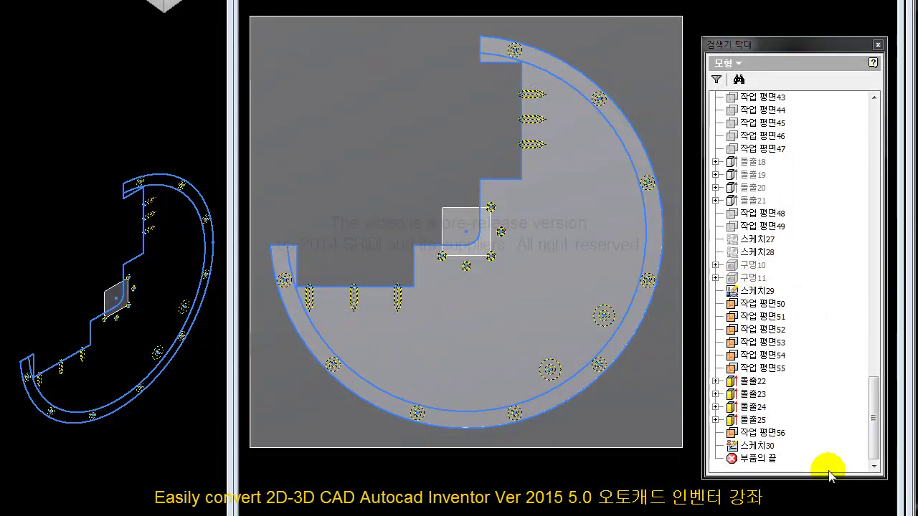
double_click(757, 446)
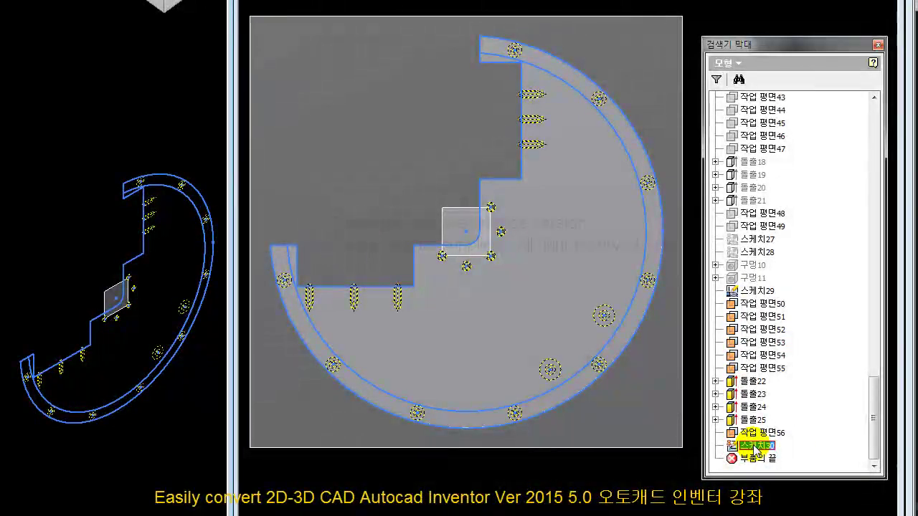
click(760, 433)
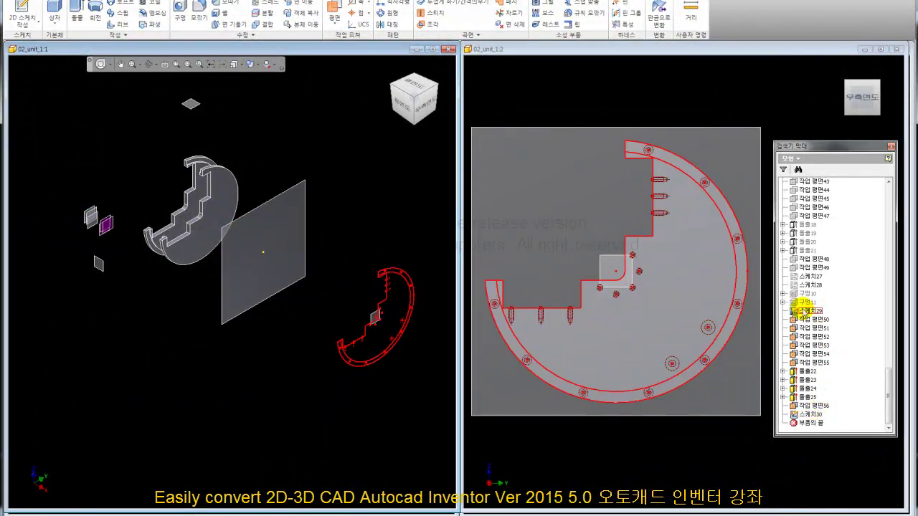
Step: Copy sketch 스케치29 from the browser, then start editing sketch 스케치30
right_click(803, 309)
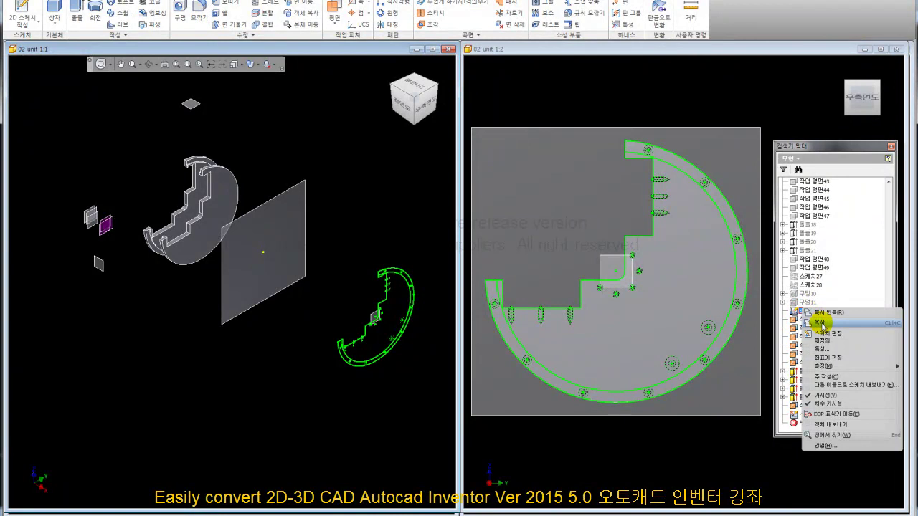
click(823, 324)
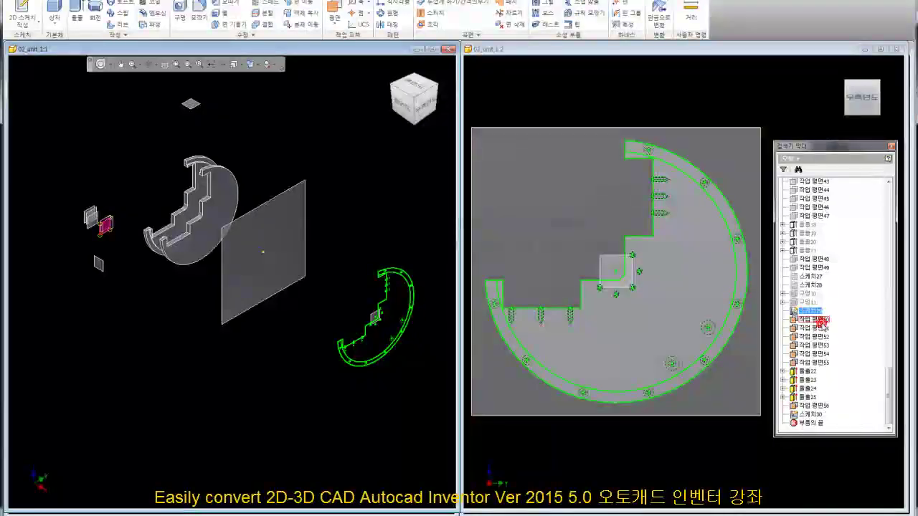
right_click(818, 415)
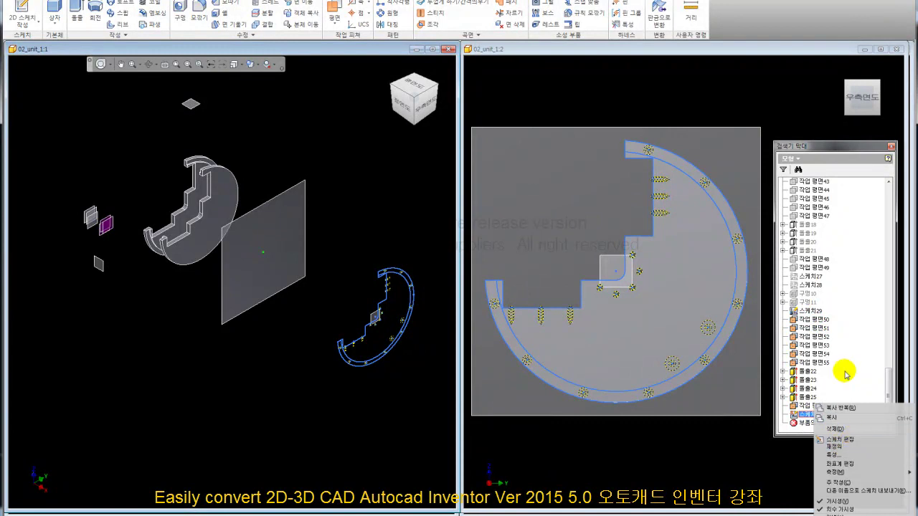
click(796, 310)
click(797, 312)
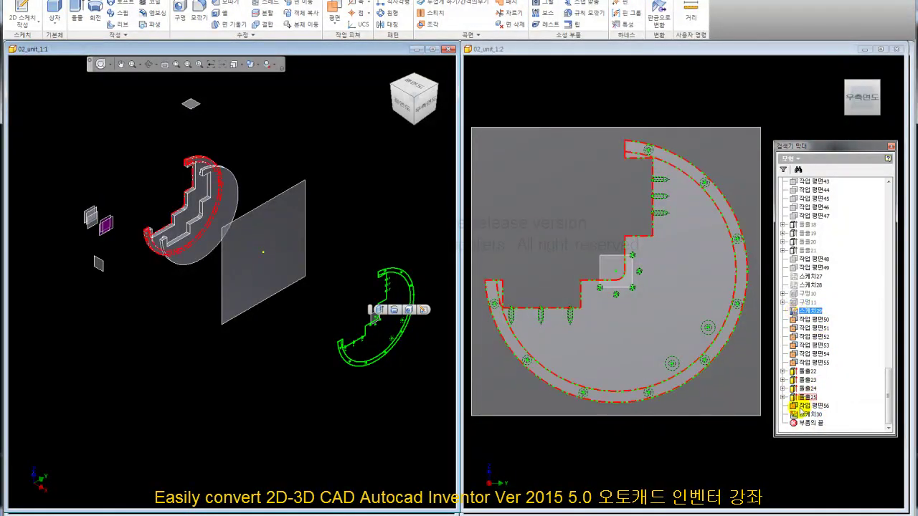
double_click(798, 414)
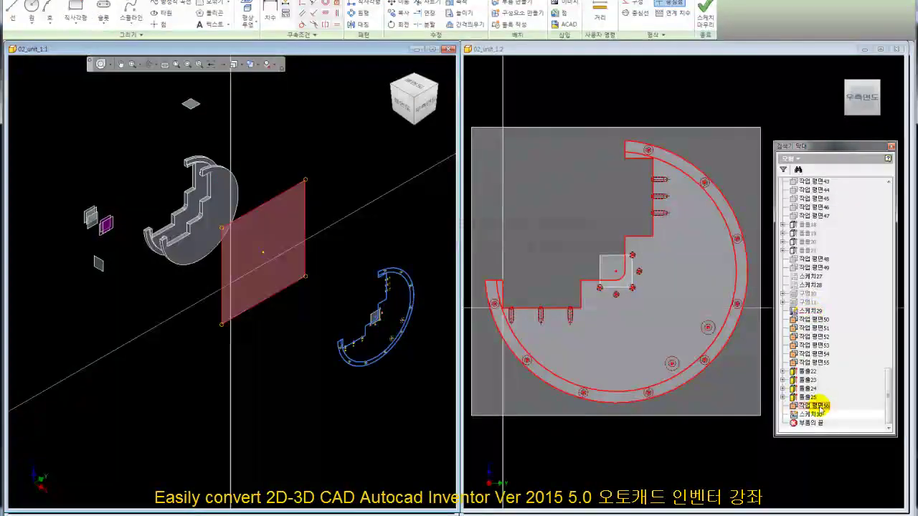
Step: Paste the copied 스케치29 geometry into 스케치30 and zoom in to check it
right_click(812, 414)
click(844, 409)
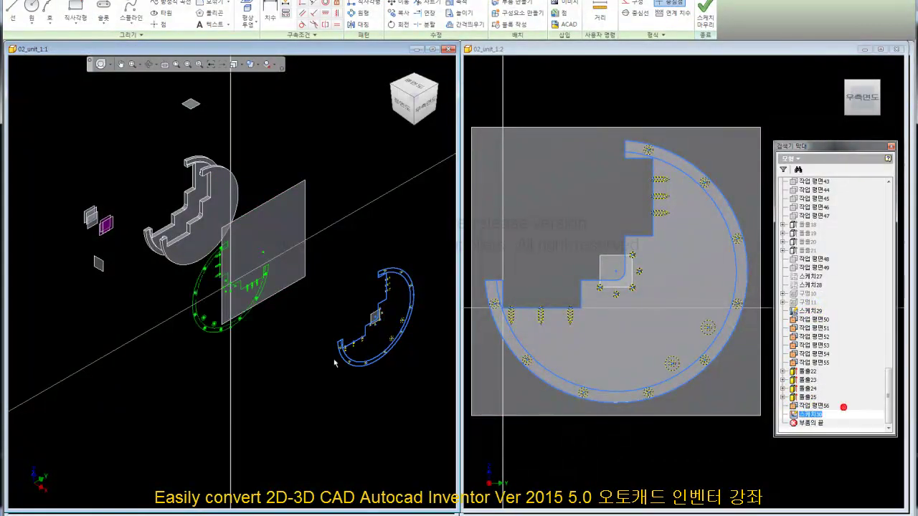
scroll(233, 292, up, 2)
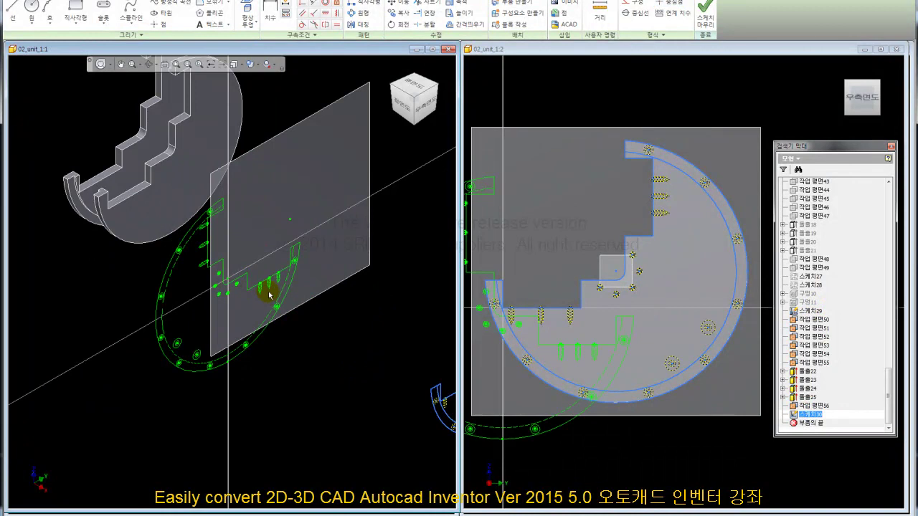
scroll(244, 219, up, 3)
scroll(237, 223, down, 3)
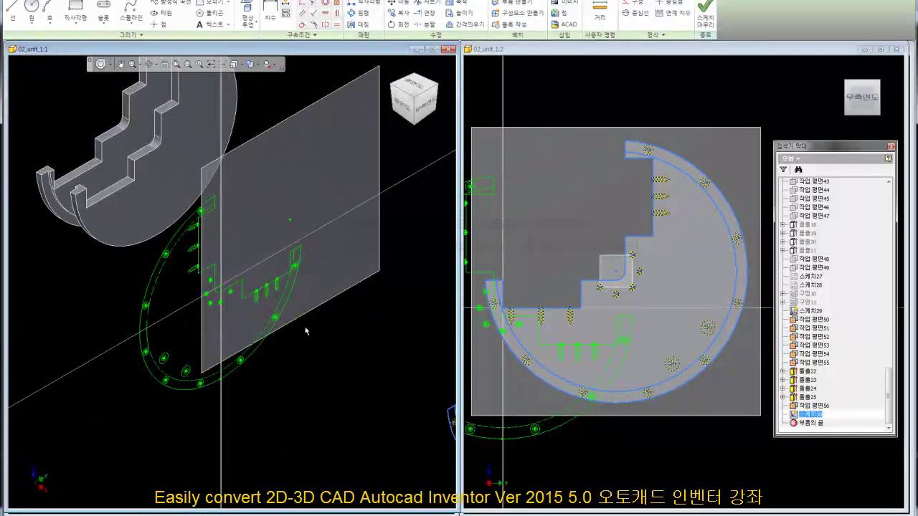
scroll(194, 340, down, 2)
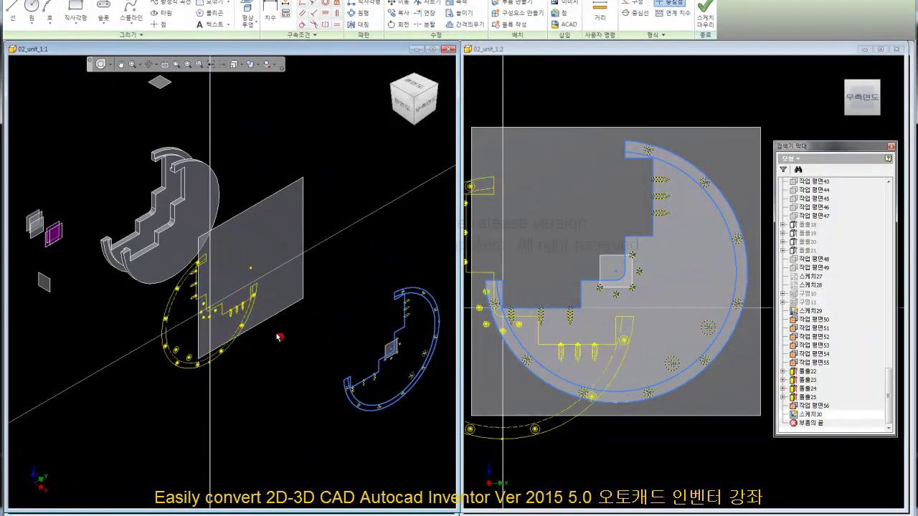
right_click(305, 235)
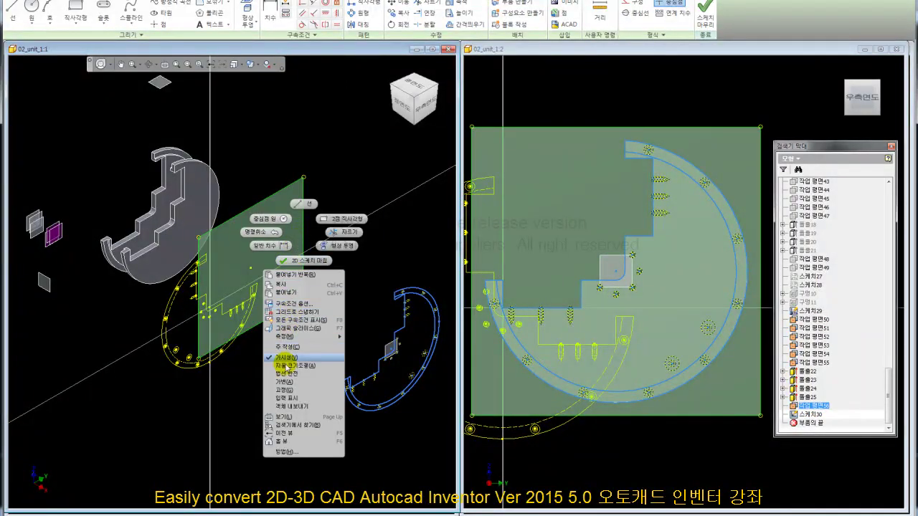
Step: Flip the sketch plane's facing direction and pan and zoom the view
click(287, 374)
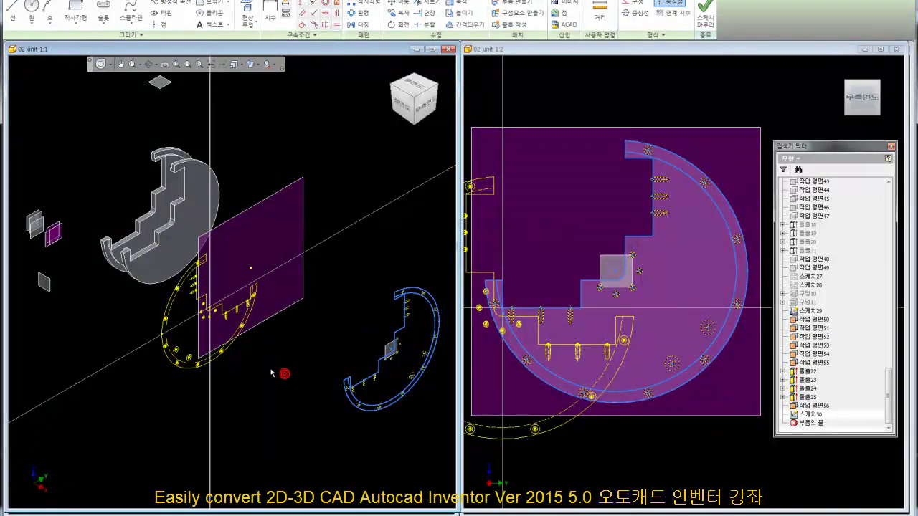
scroll(243, 346, down, 2)
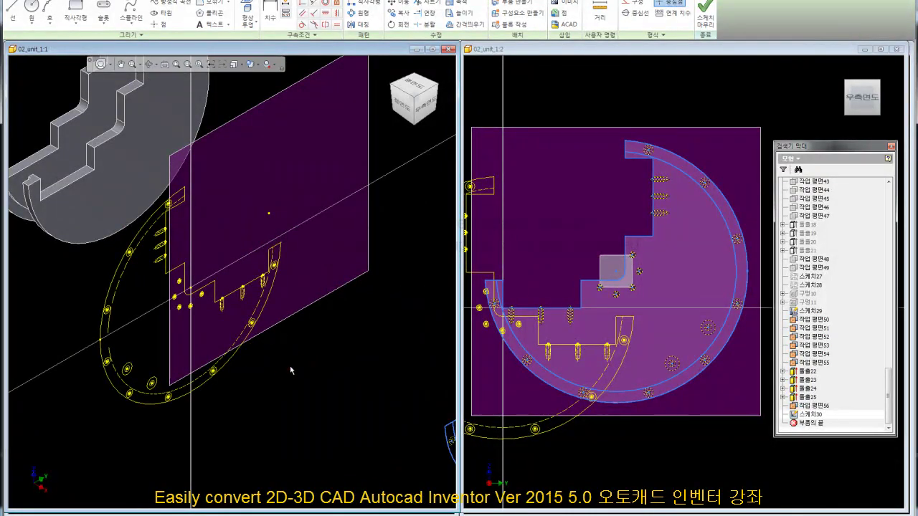
scroll(261, 335, down, 2)
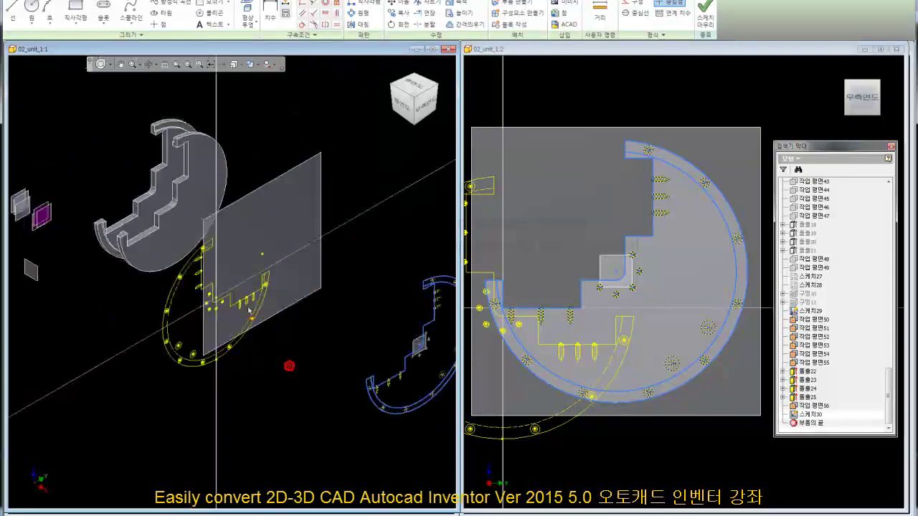
middle_drag(293, 351, 276, 348)
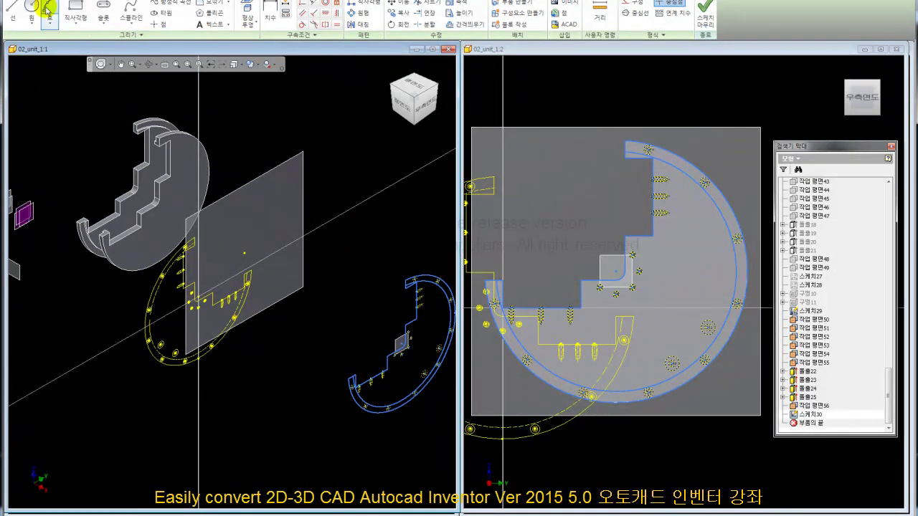
click(12, 11)
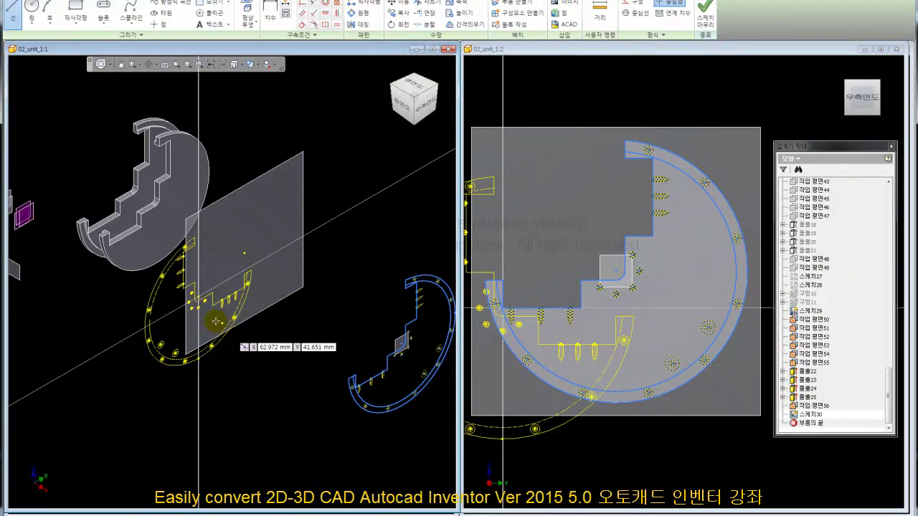
scroll(222, 307, down, 2)
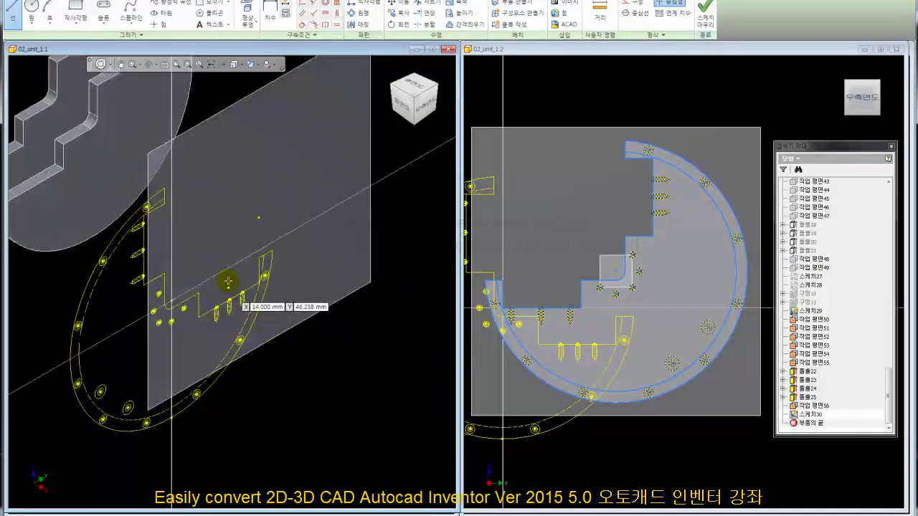
scroll(304, 232, up, 4)
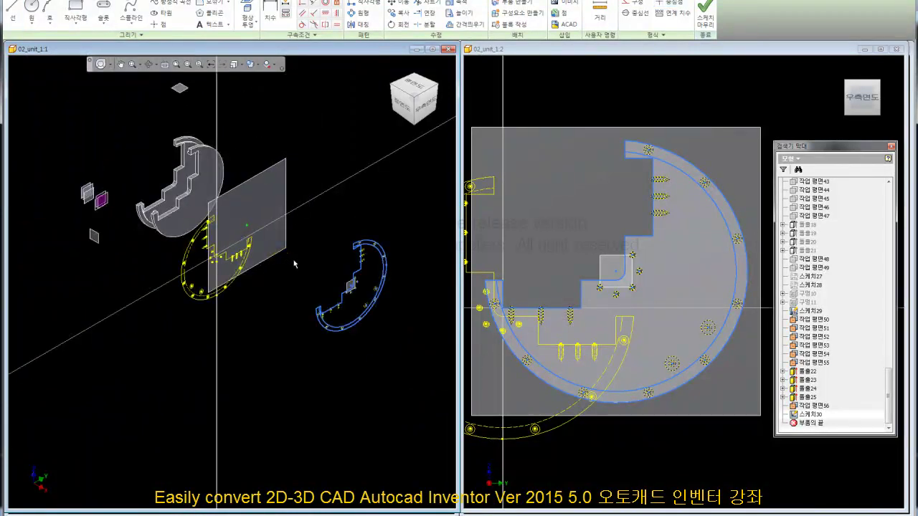
scroll(264, 274, down, 3)
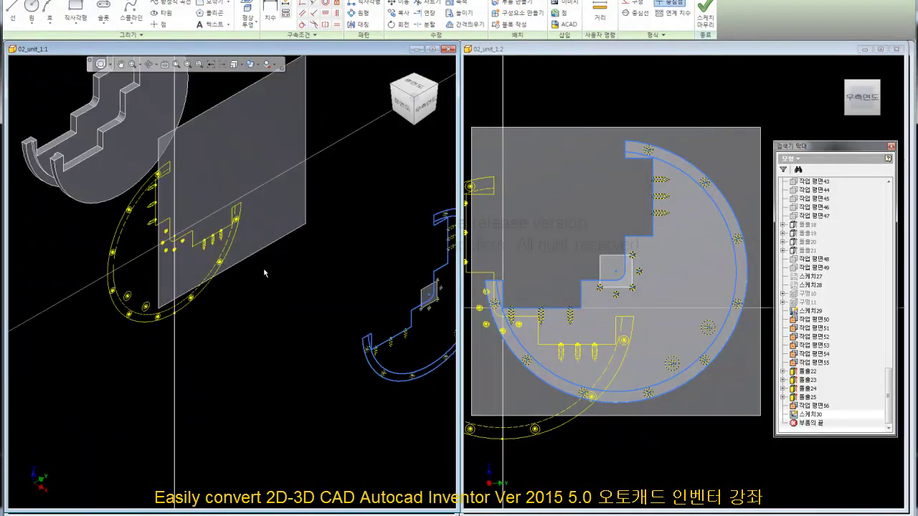
Step: Check the sketch from the right and isometric views, then finish 스케치30
click(426, 106)
scroll(256, 339, down, 2)
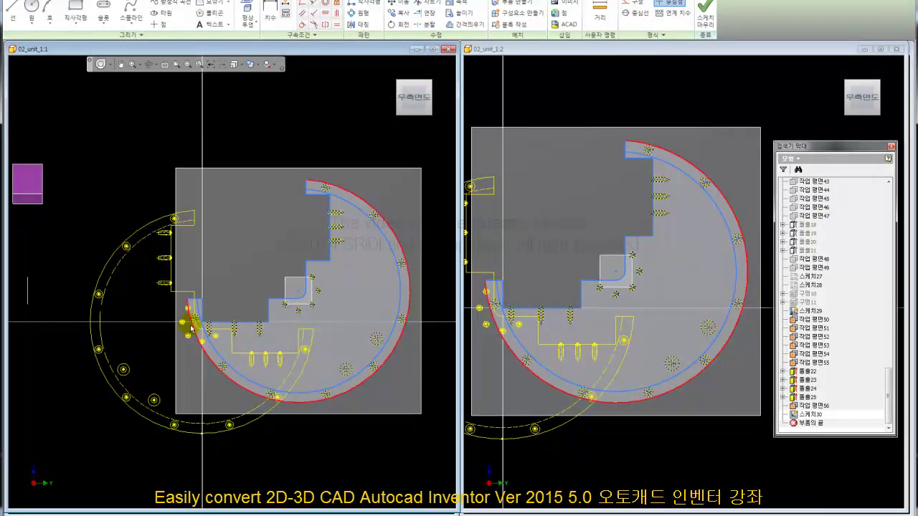
click(339, 136)
mouse_move(414, 97)
click(401, 82)
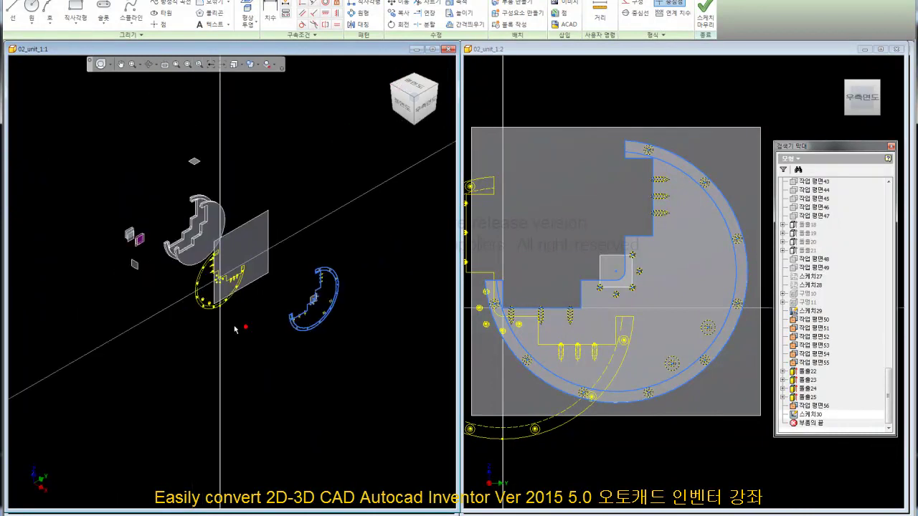
scroll(196, 245, up, 3)
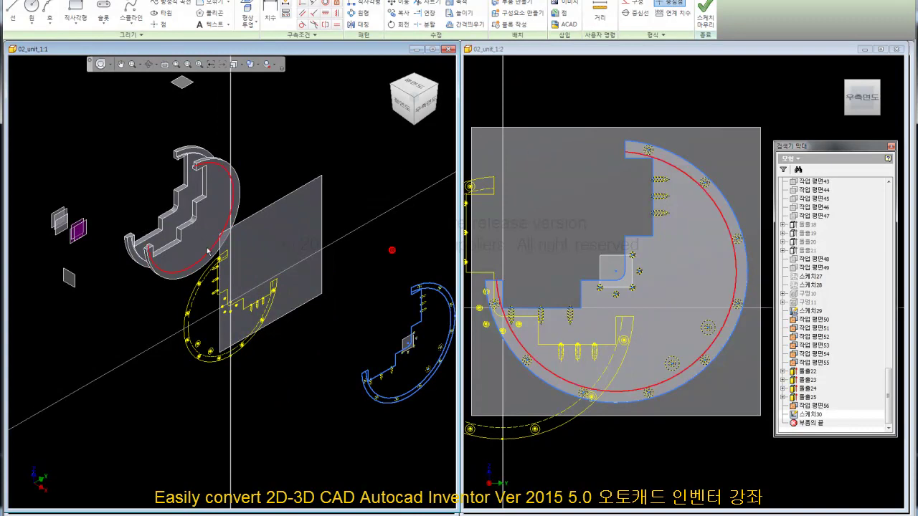
click(705, 11)
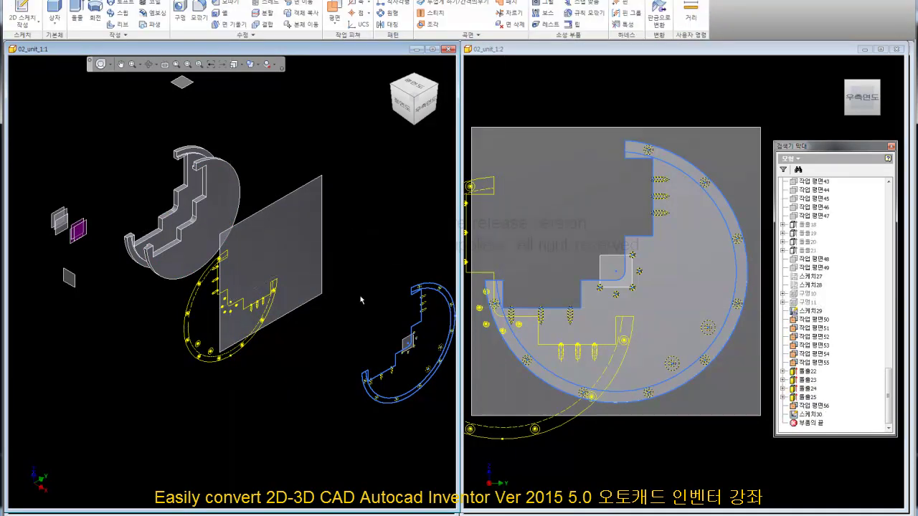
Step: Expand Origin, pick the YZ plane for an offset work plane, then cancel it
scroll(351, 308, down, 2)
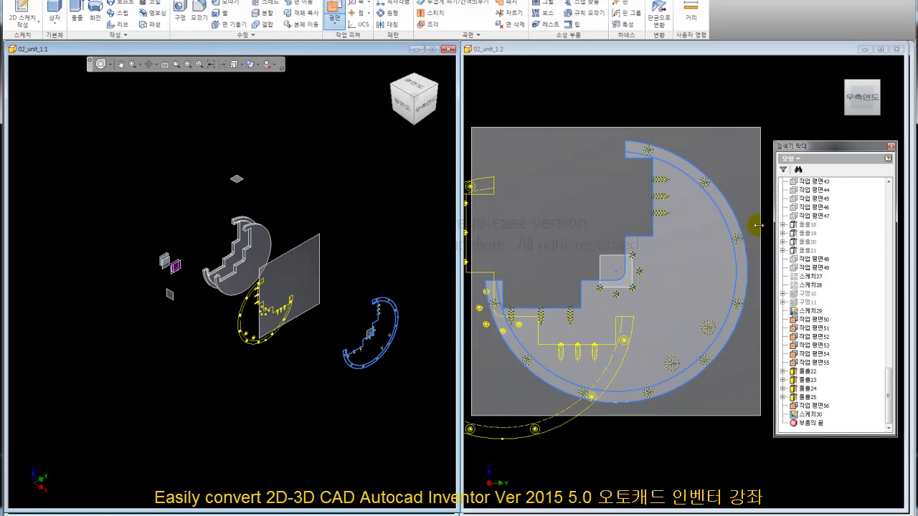
drag(888, 380, 887, 199)
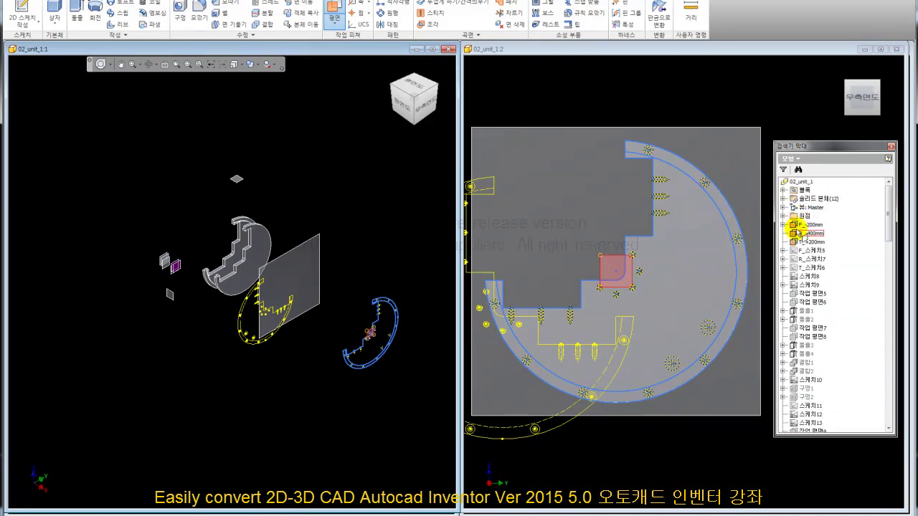
click(784, 217)
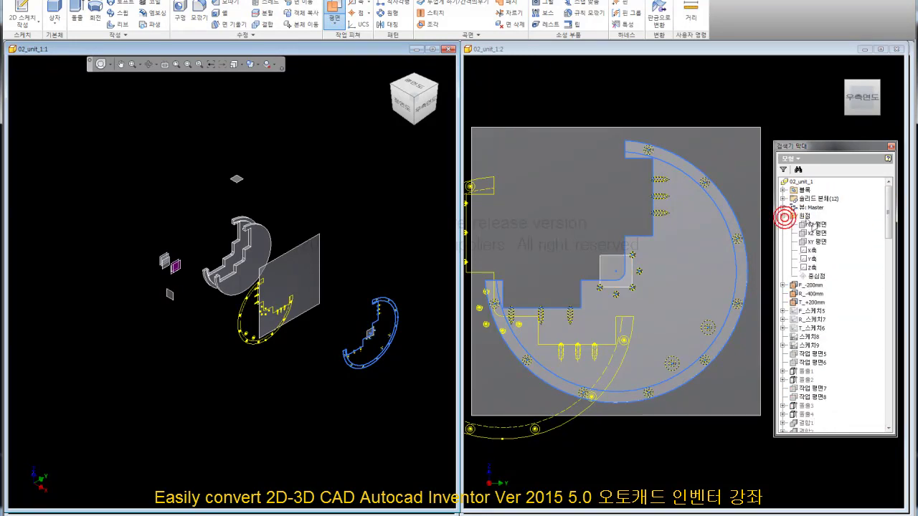
click(819, 225)
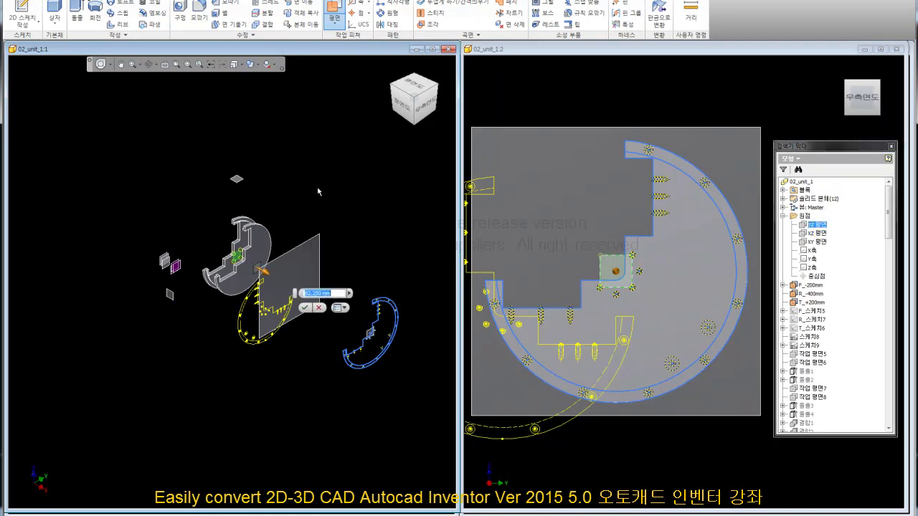
click(318, 308)
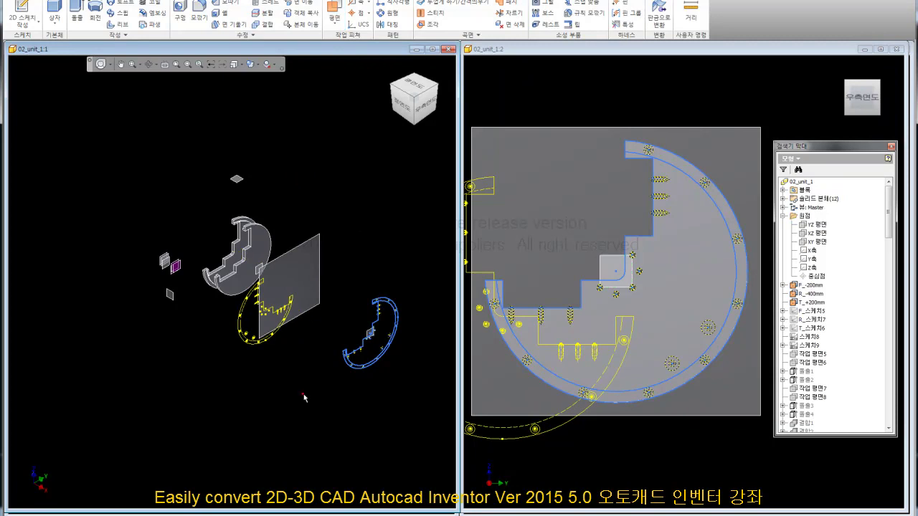
Step: Measure 46.75 mm to the small square face, then select the main face showing 137.000 mm
click(691, 15)
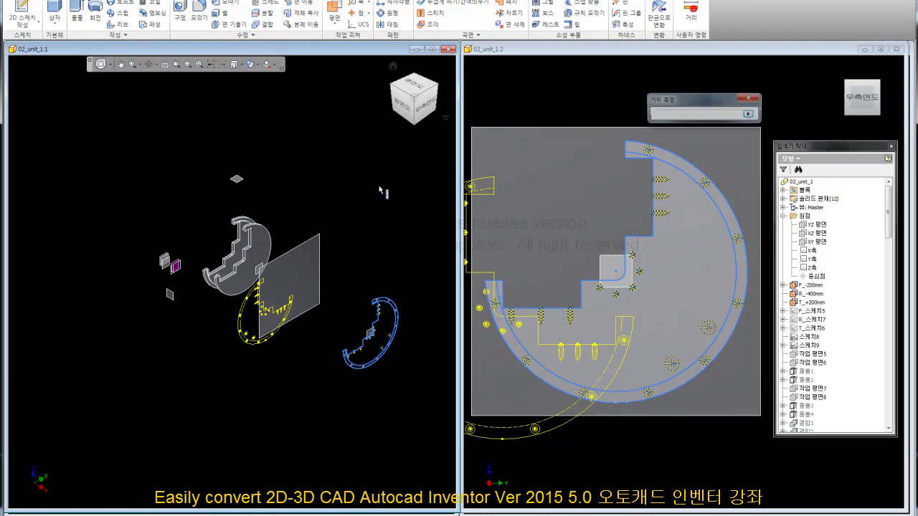
click(265, 242)
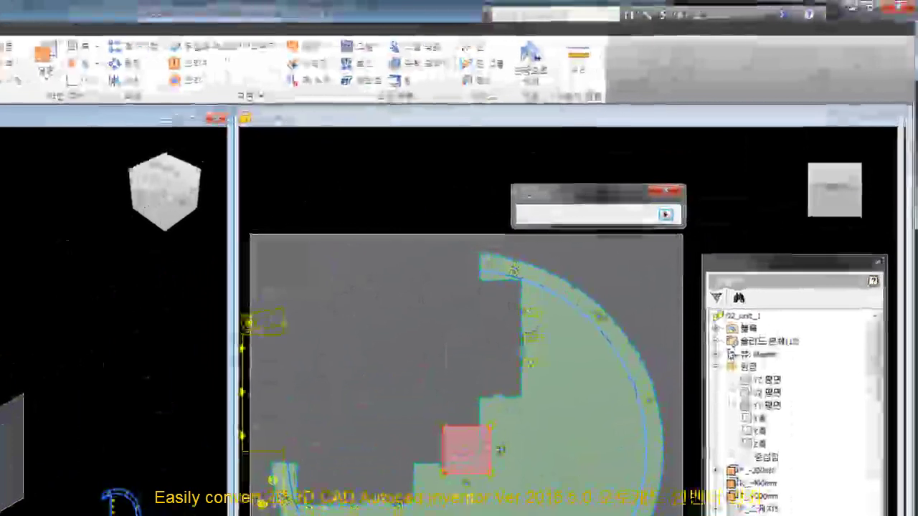
click(614, 271)
drag(568, 214, 531, 215)
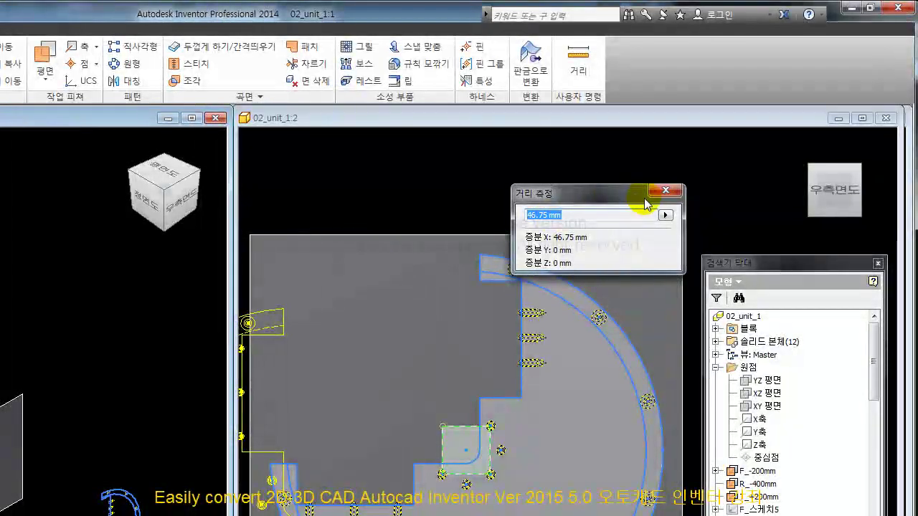
click(665, 190)
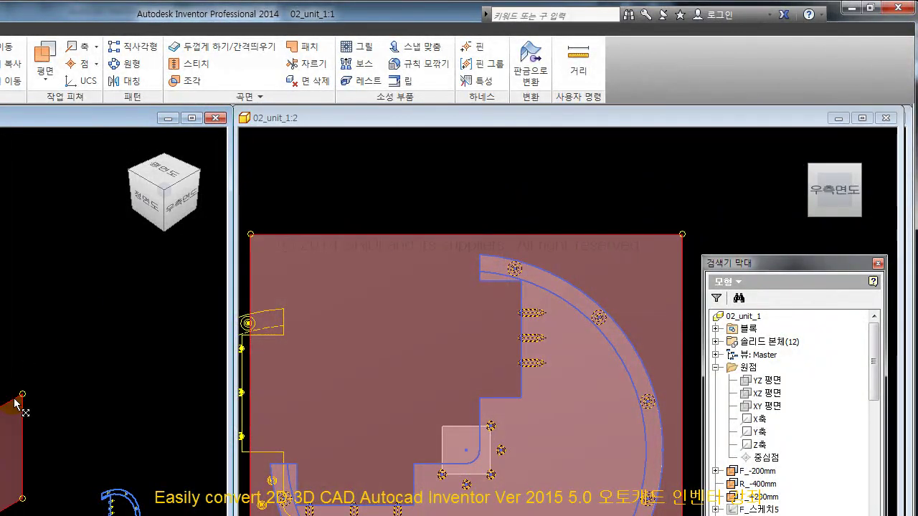
click(14, 403)
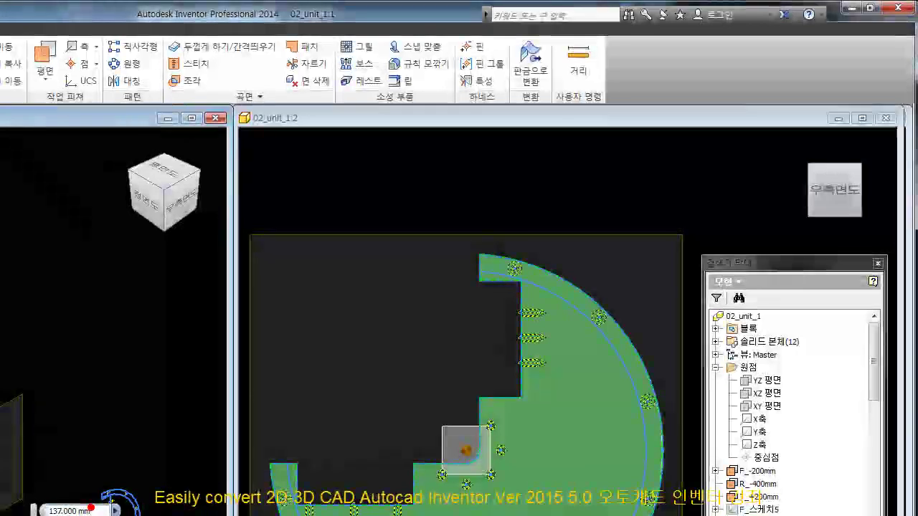
Step: Clear the measurement, view the model from the Front, then return to the home isometric view
key(Escape)
scroll(274, 325, up, 3)
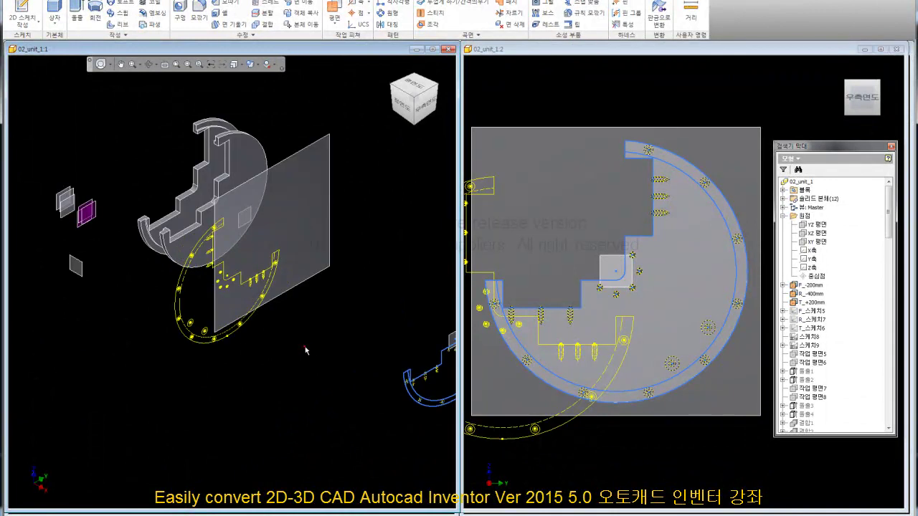
click(403, 105)
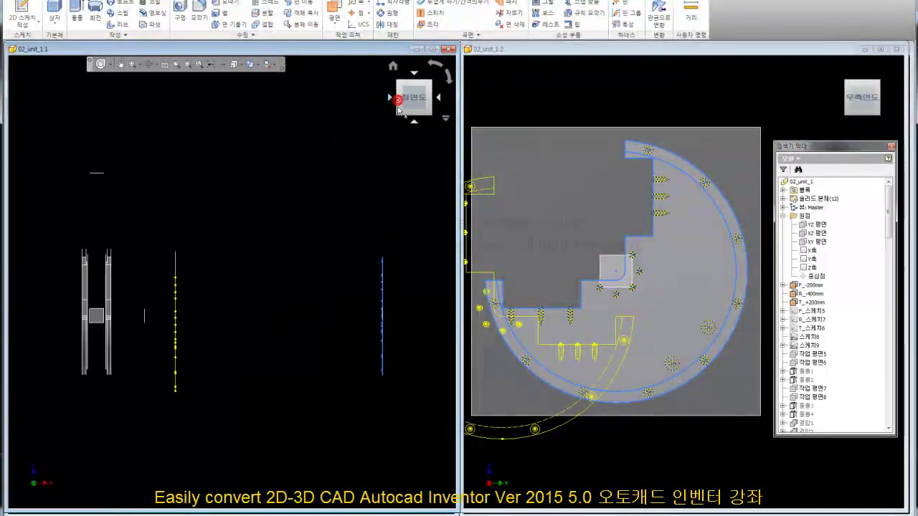
key(F6)
scroll(179, 282, up, 4)
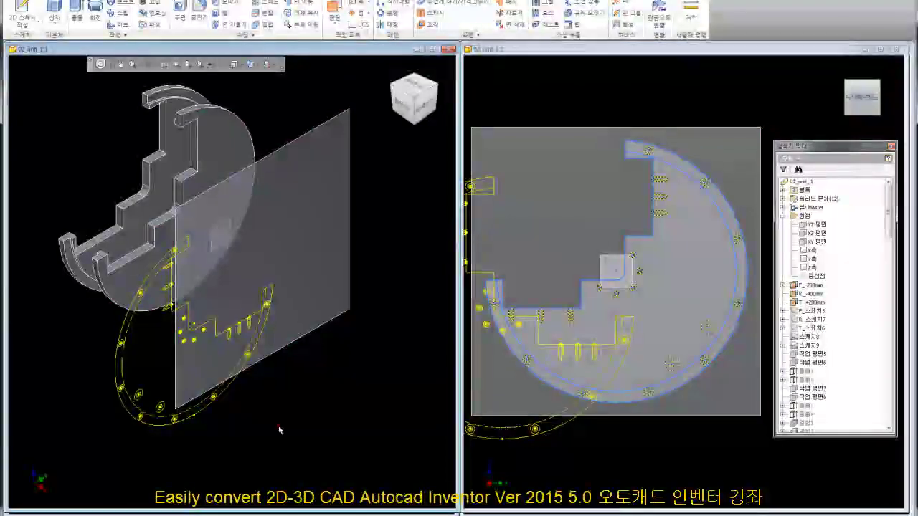
scroll(216, 344, down, 3)
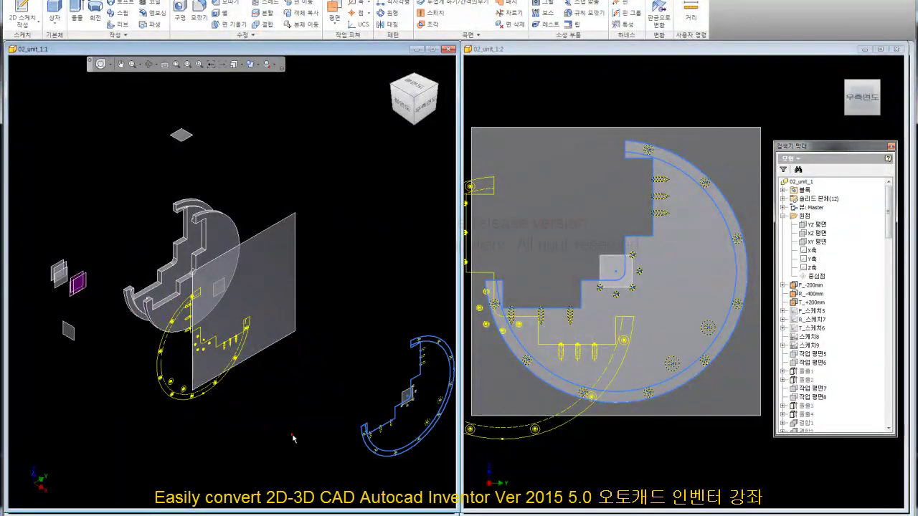
drag(889, 215, 891, 411)
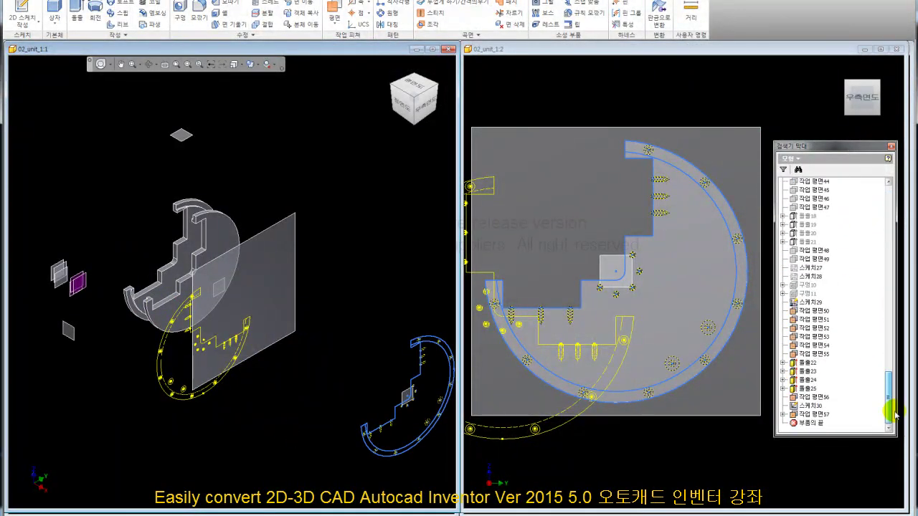
Step: Delete sketch 스케치30 from the model browser
right_click(806, 406)
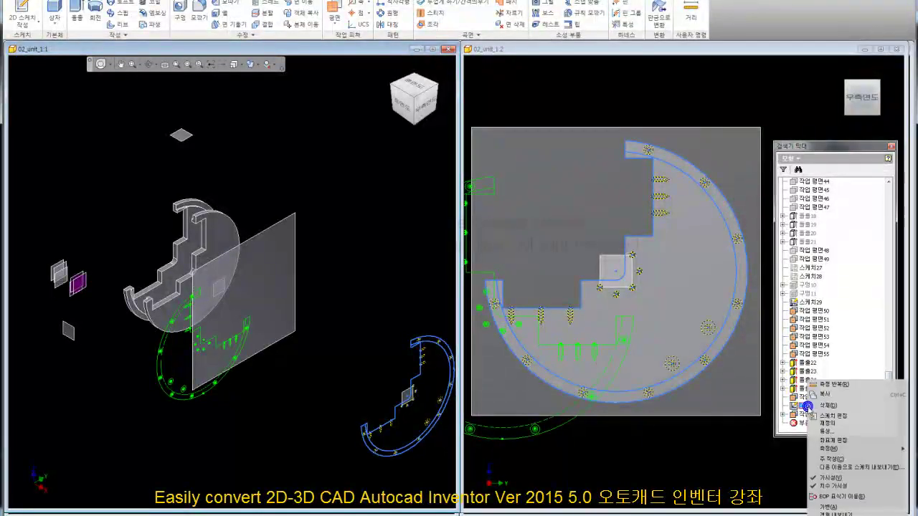
click(830, 405)
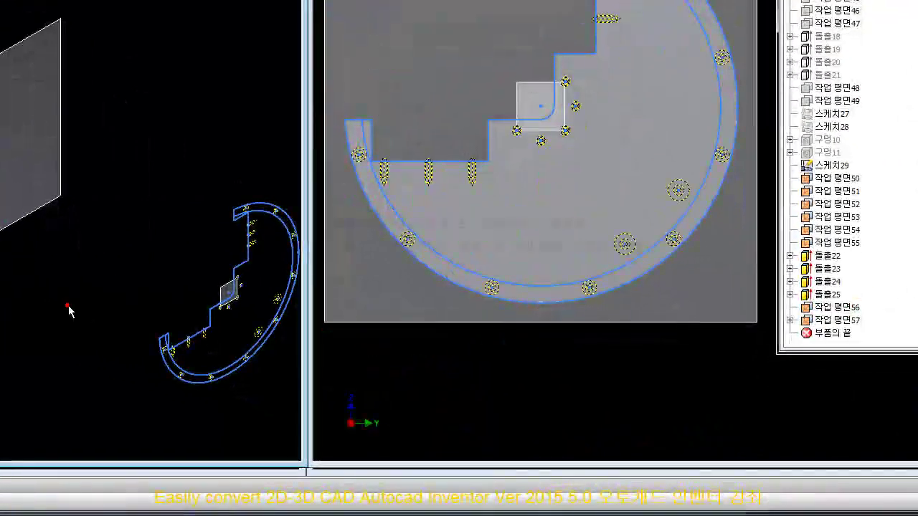
middle_drag(118, 173, 63, 132)
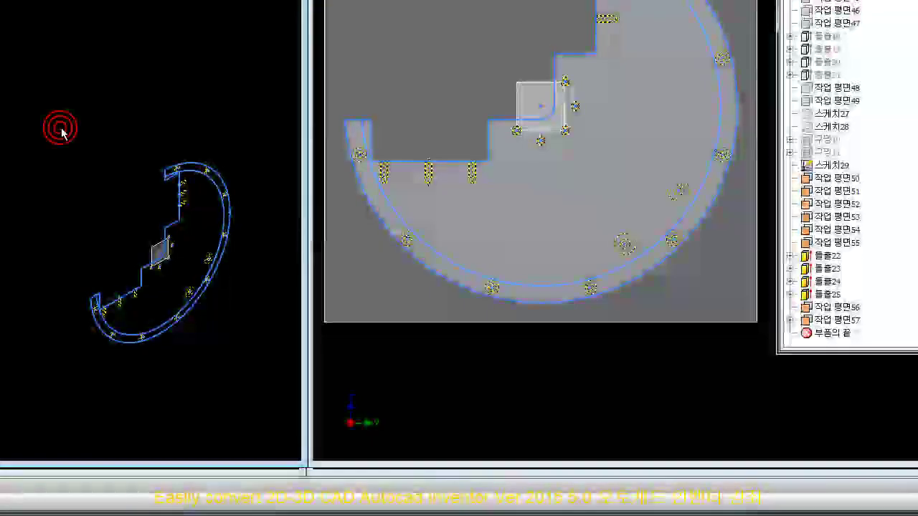
click(61, 128)
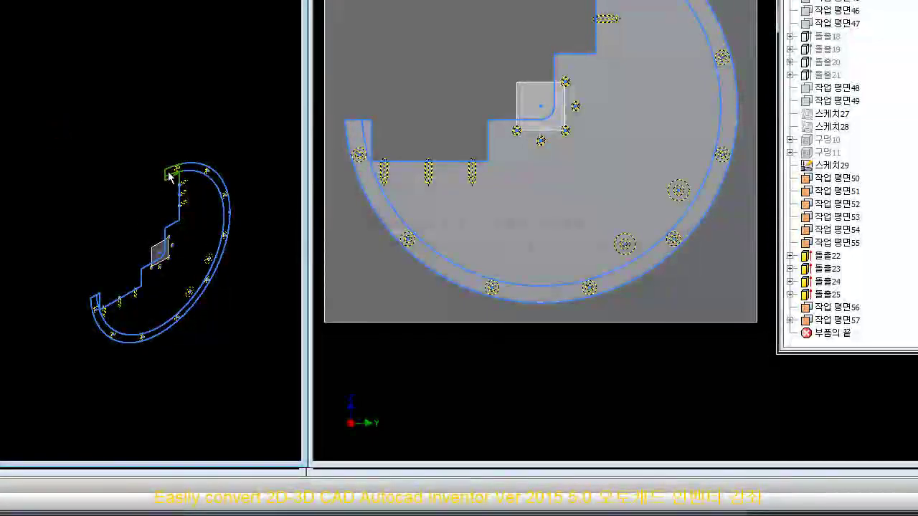
click(56, 201)
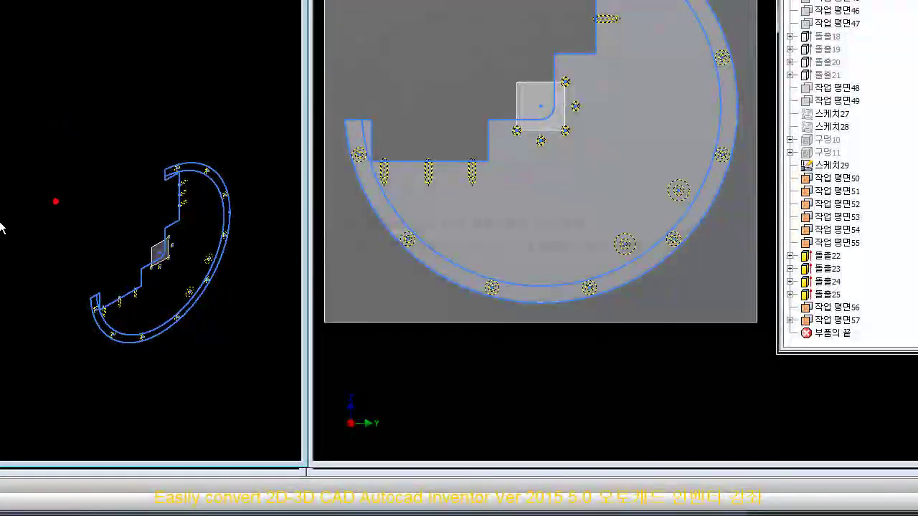
Step: Delete work plane 작업 평면56 from the model browser
right_click(830, 310)
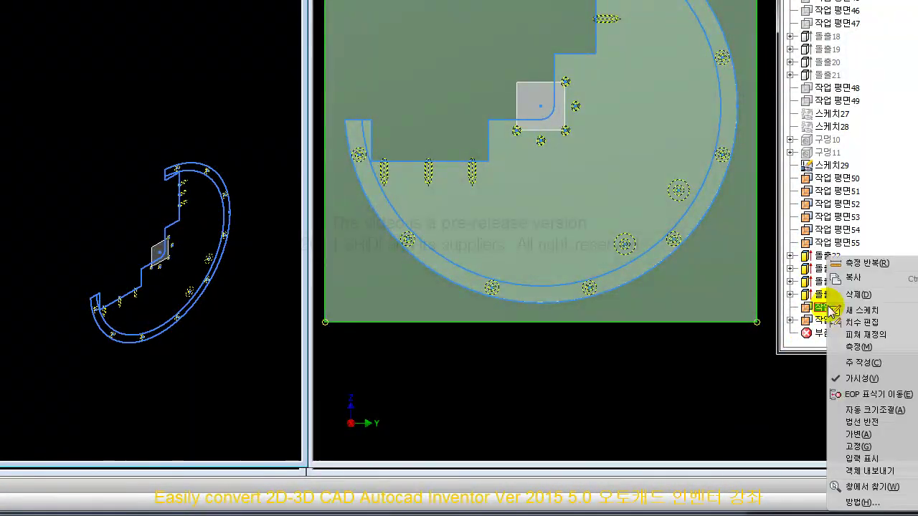
click(855, 294)
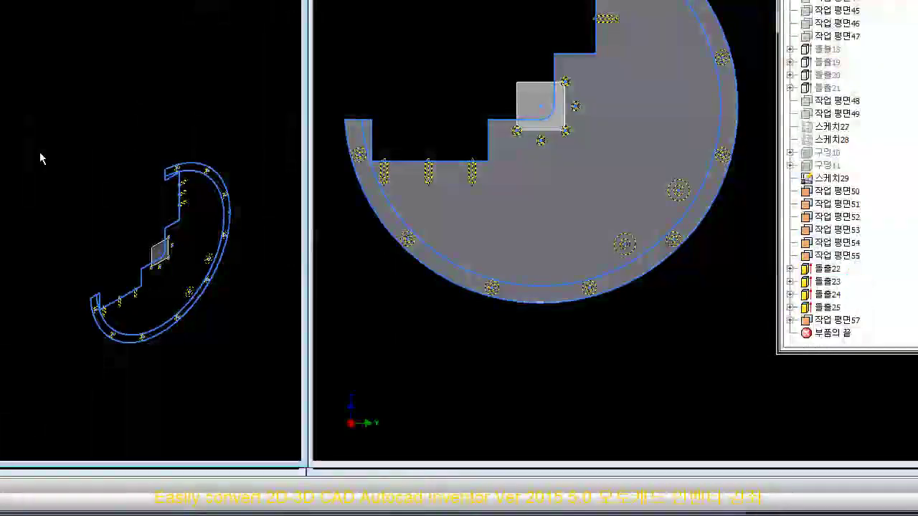
click(47, 153)
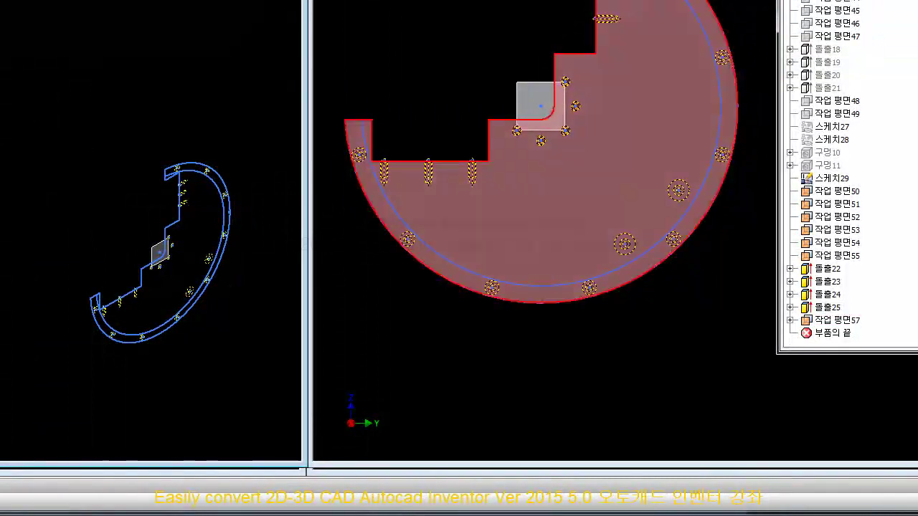
click(41, 193)
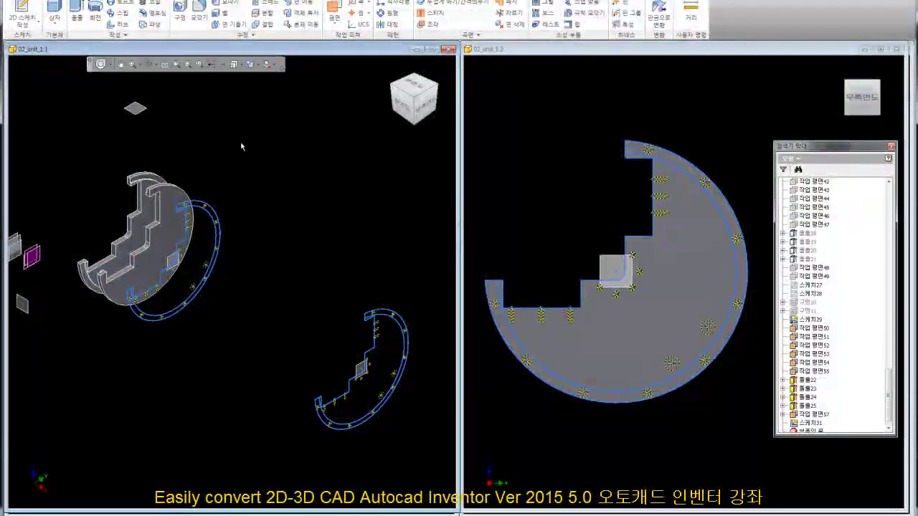
Step: Measure the 46.75 mm minimum distance from the part face to the small square face
middle_drag(290, 203, 344, 205)
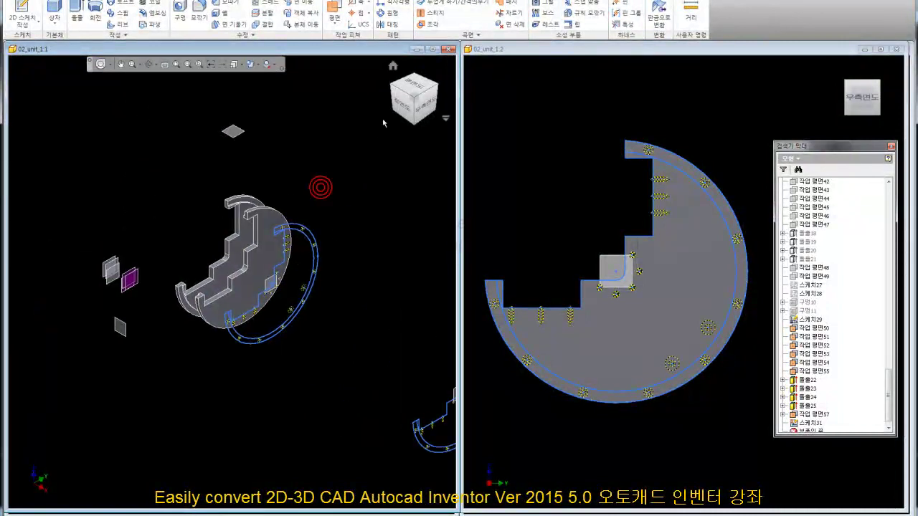
click(401, 104)
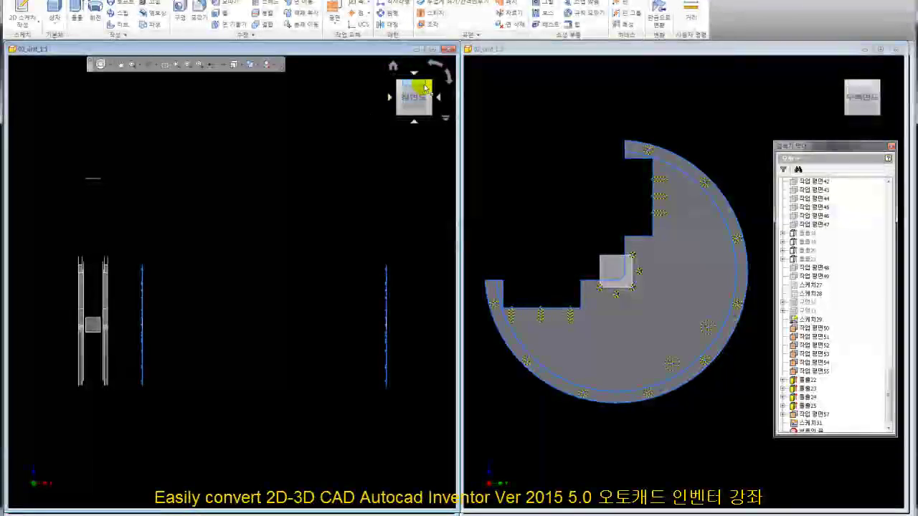
click(430, 87)
scroll(236, 199, up, 3)
click(691, 14)
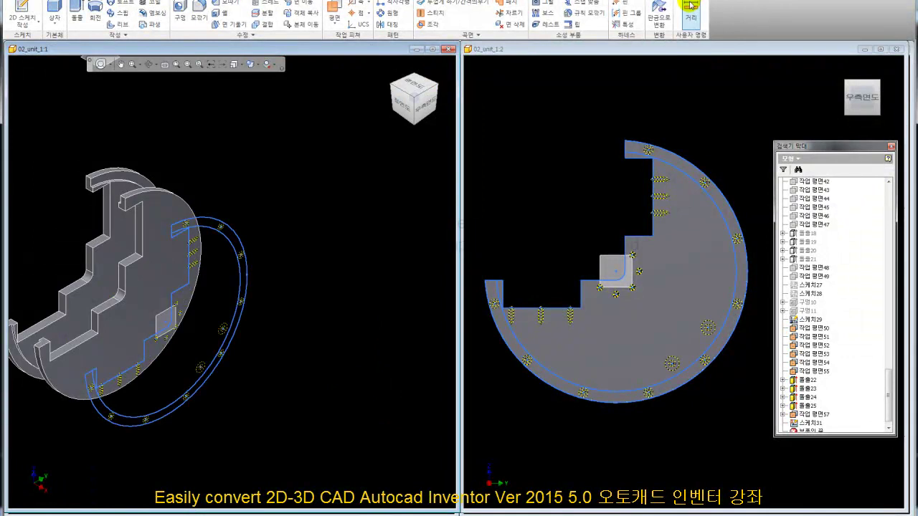
click(144, 290)
click(162, 319)
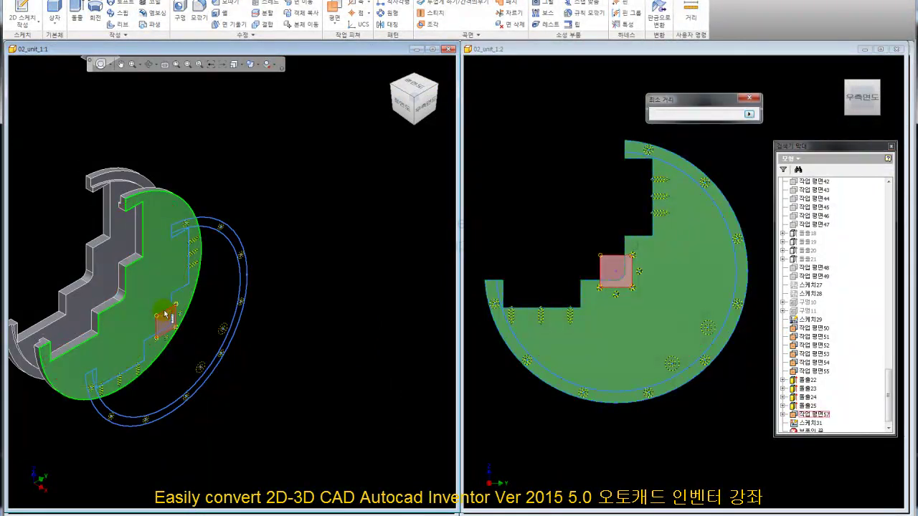
click(749, 113)
key(Escape)
click(748, 98)
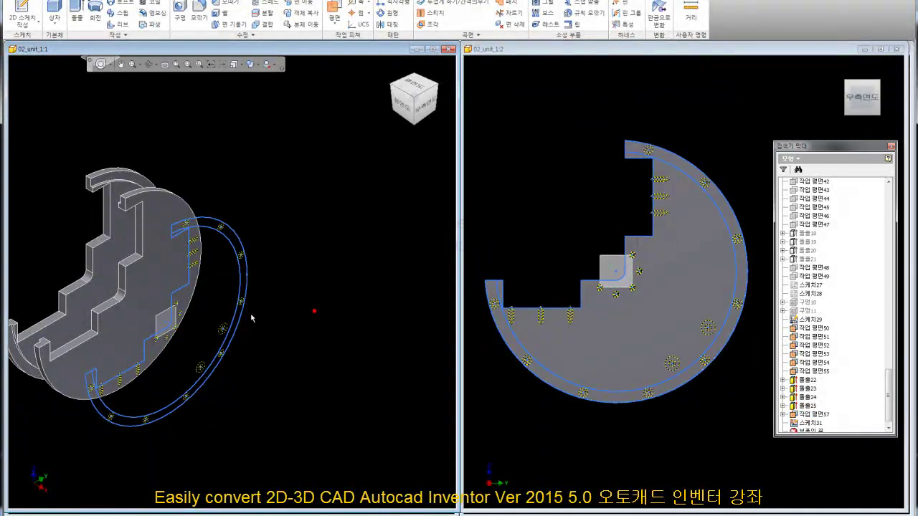
Step: Set work plane 57's offset to 50 mm minus the measured 46.75 mm
double_click(165, 319)
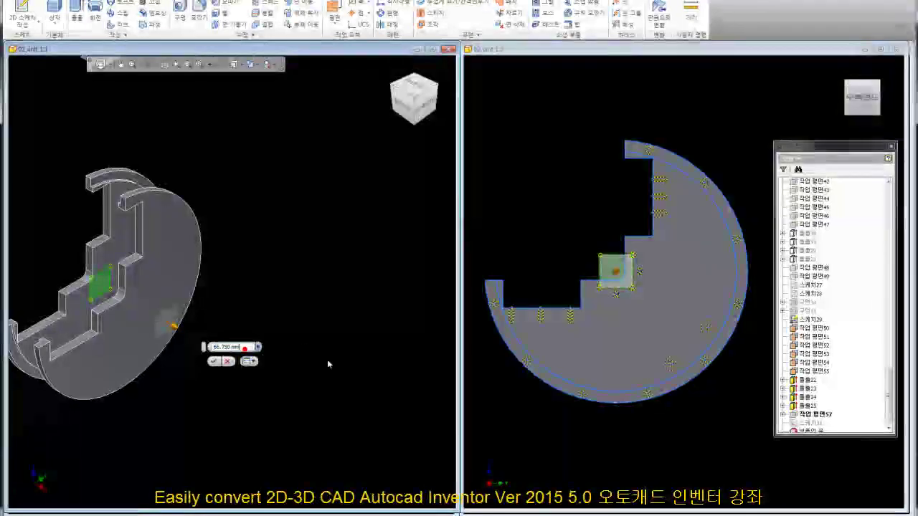
text(-46.75)
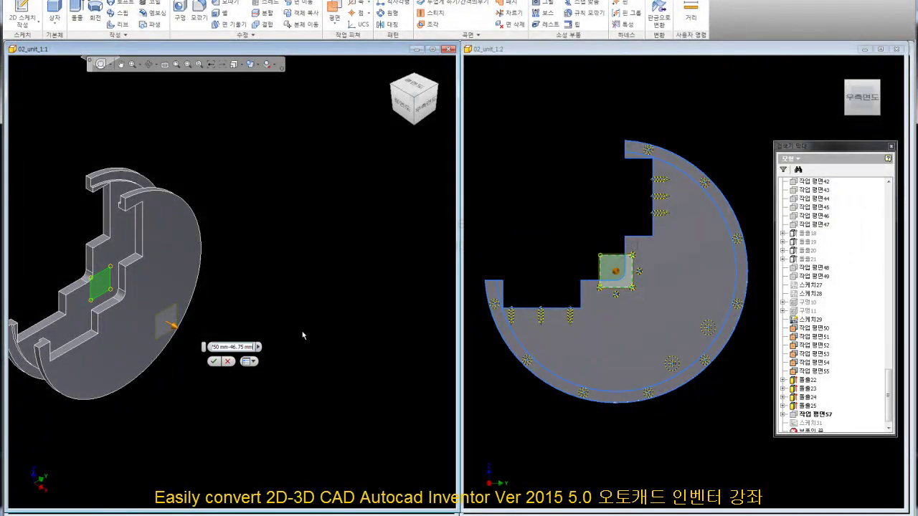
click(212, 361)
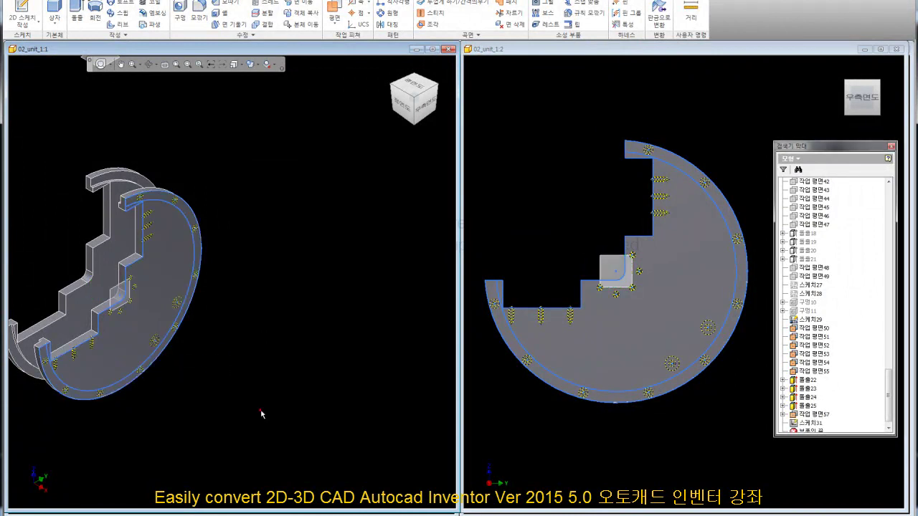
scroll(249, 252, up, 3)
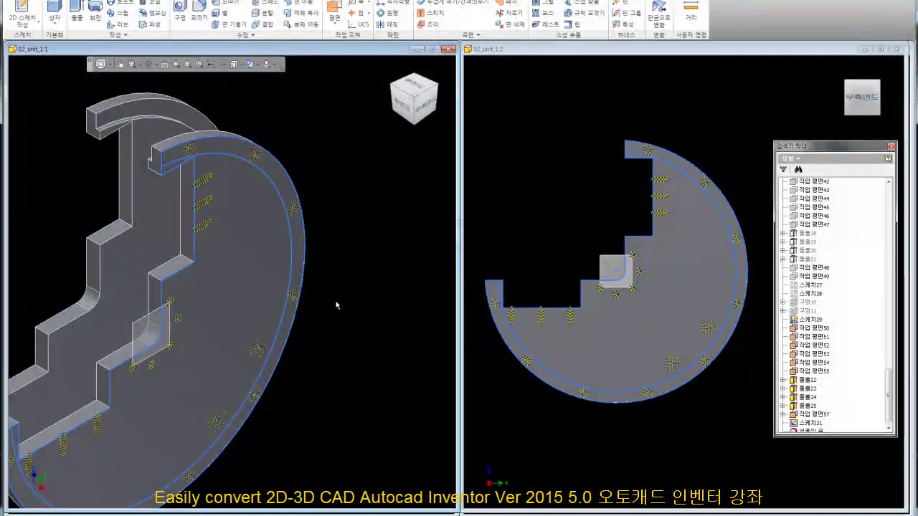
scroll(362, 291, down, 2)
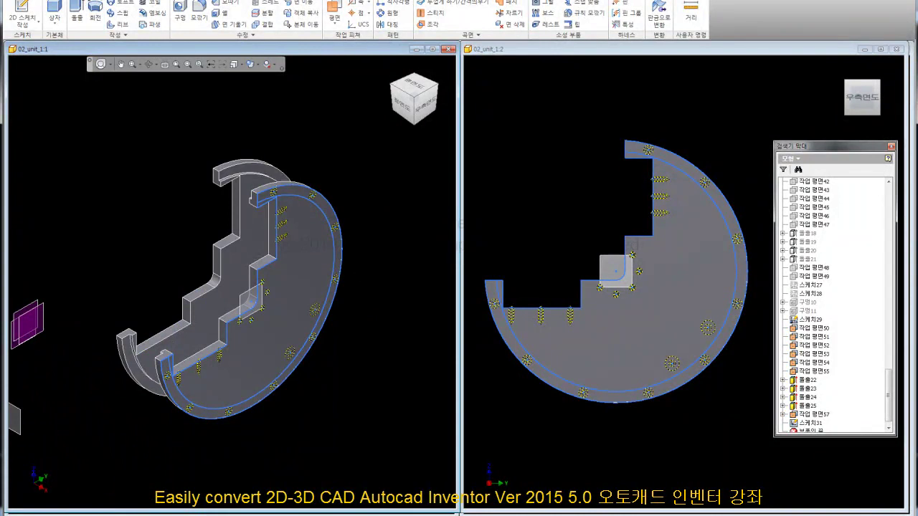
Step: Create a work plane offset -40 mm from the YZ plane
click(260, 108)
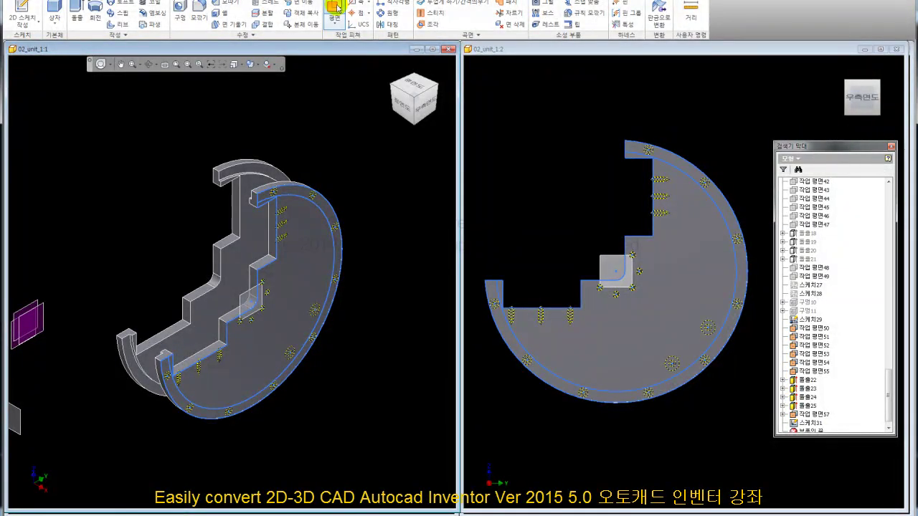
click(335, 8)
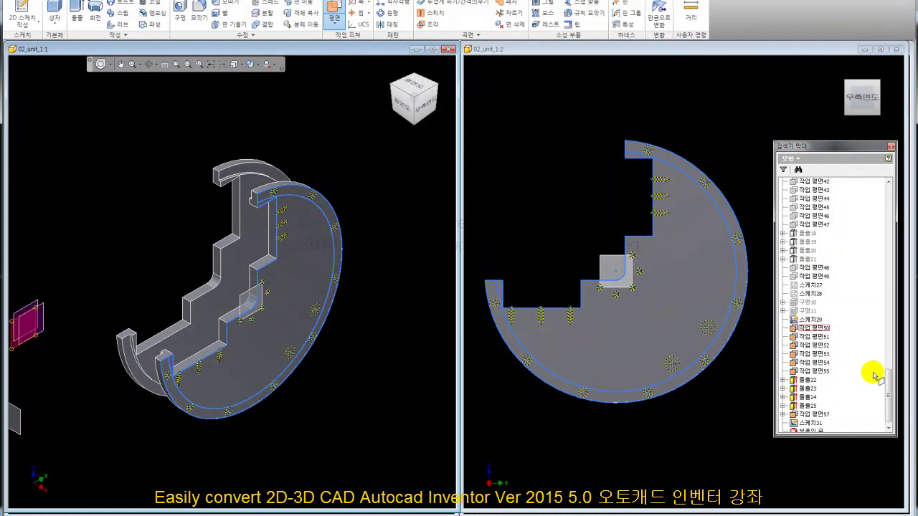
scroll(891, 387, up, 15)
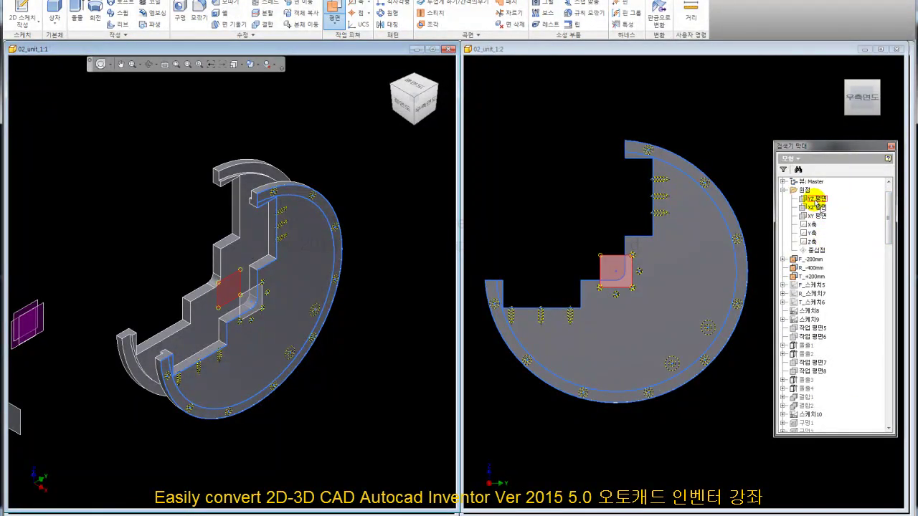
click(816, 203)
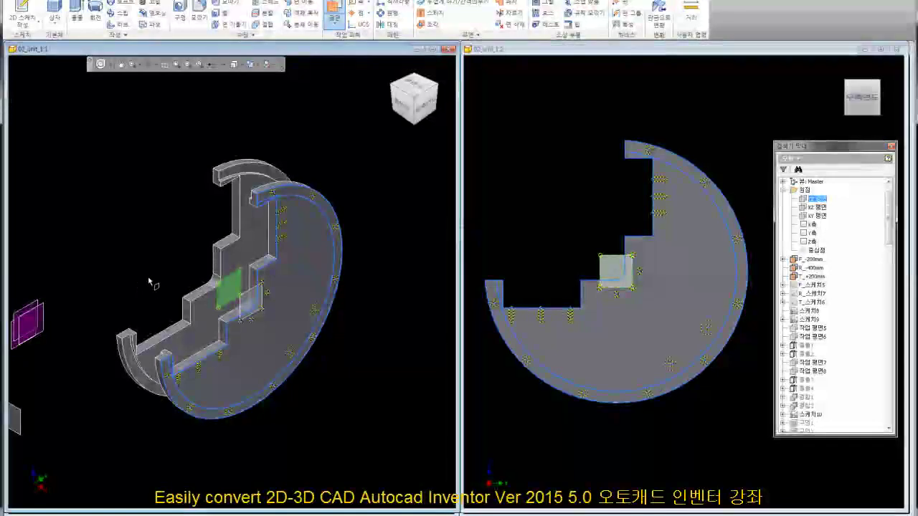
text(-40)
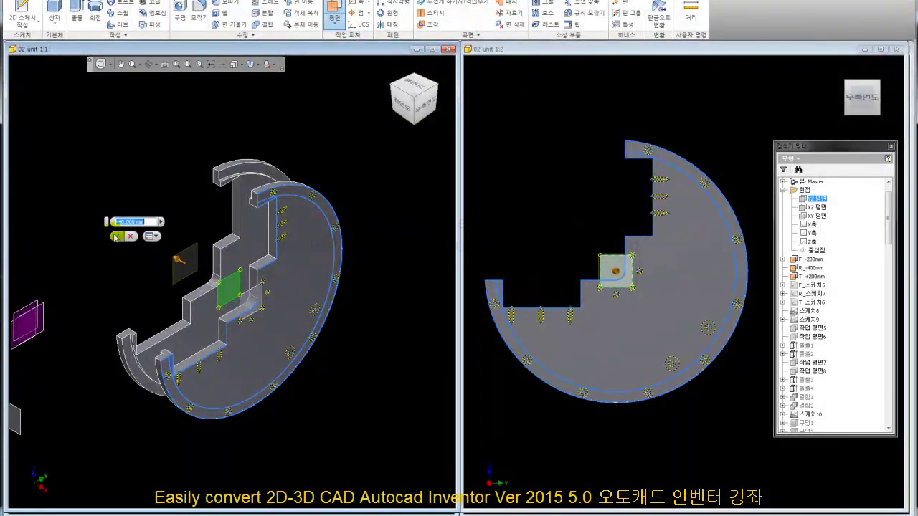
click(114, 237)
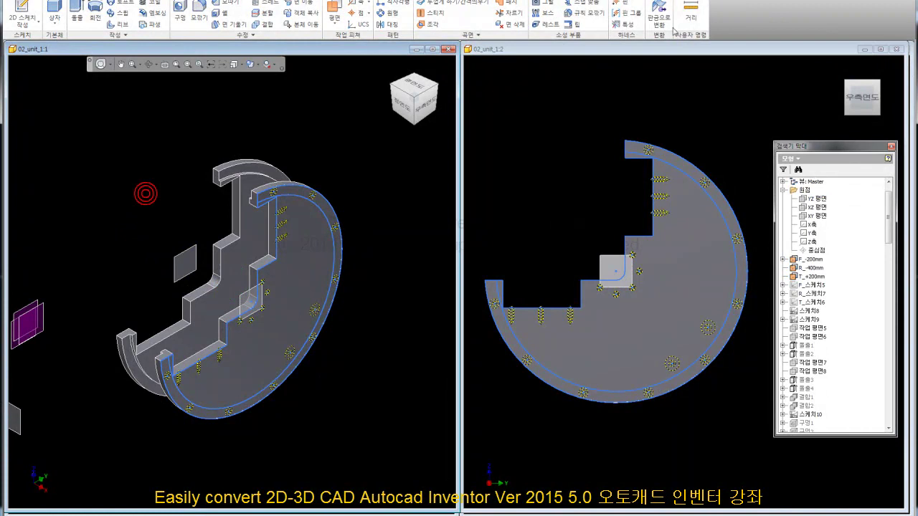
Step: Measure the 20 mm distance and change the new plane's offset to -40 mm+20 mm
click(690, 13)
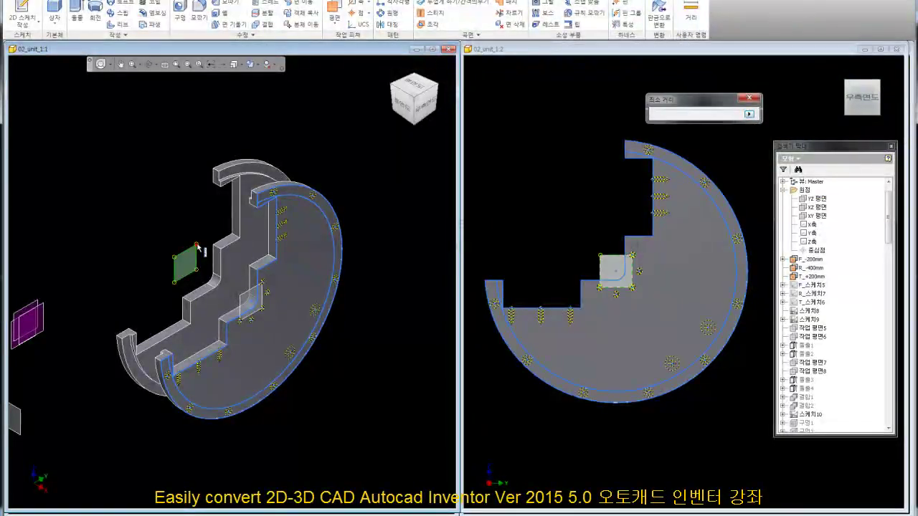
click(214, 246)
right_click(686, 114)
click(685, 147)
click(749, 97)
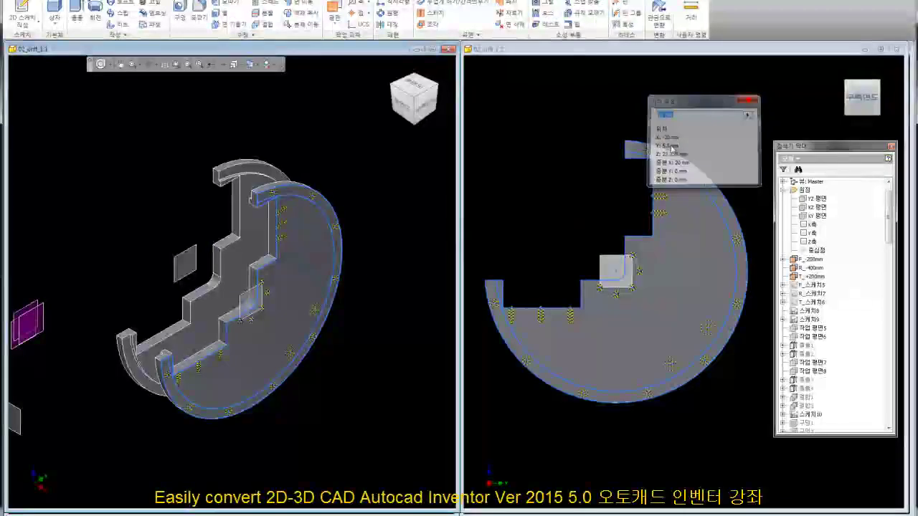
click(368, 389)
click(192, 251)
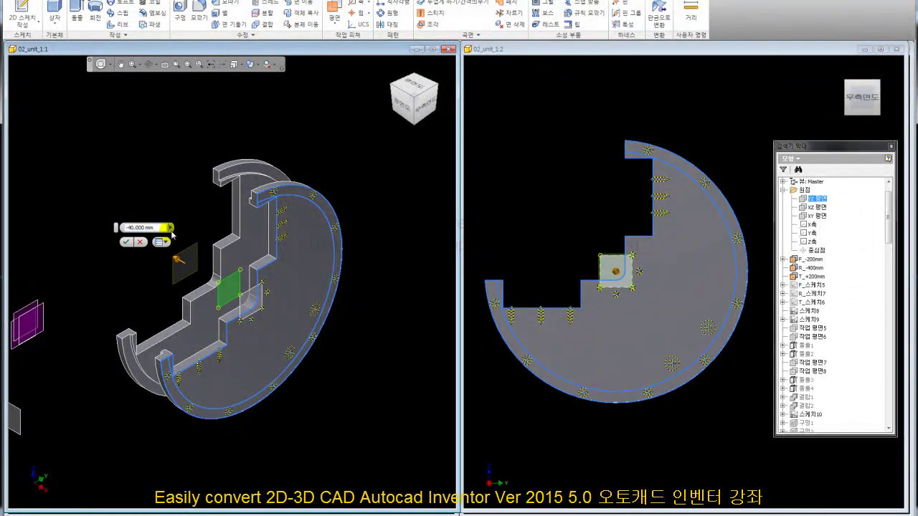
click(125, 242)
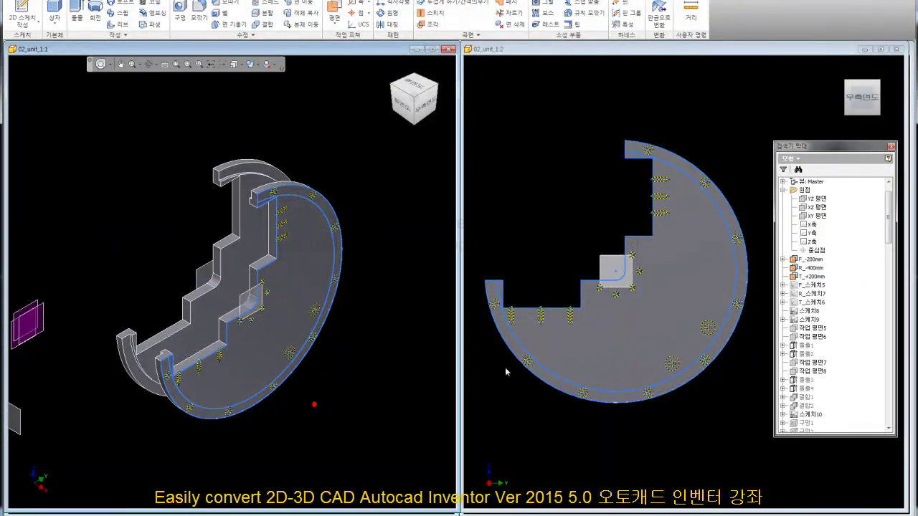
Step: Start new sketch 스케치32 on work plane 58 from its right-click menu
drag(888, 228, 889, 415)
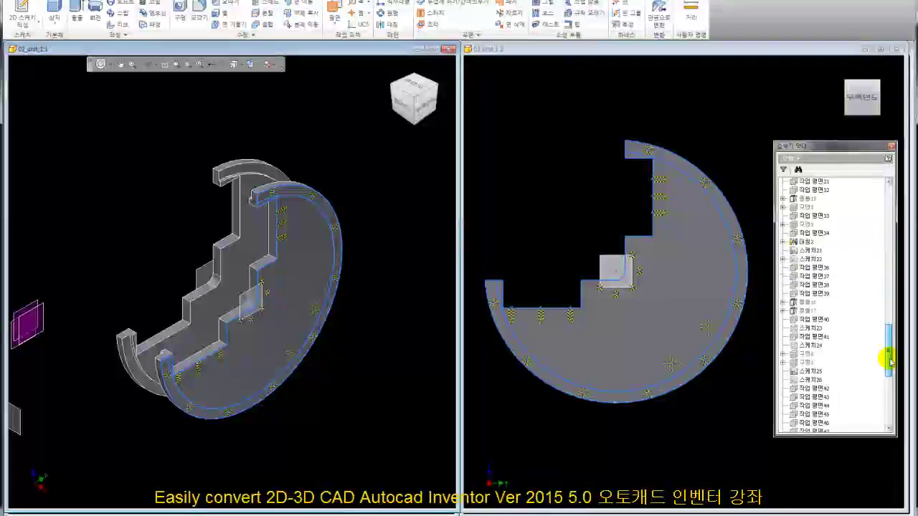
click(815, 406)
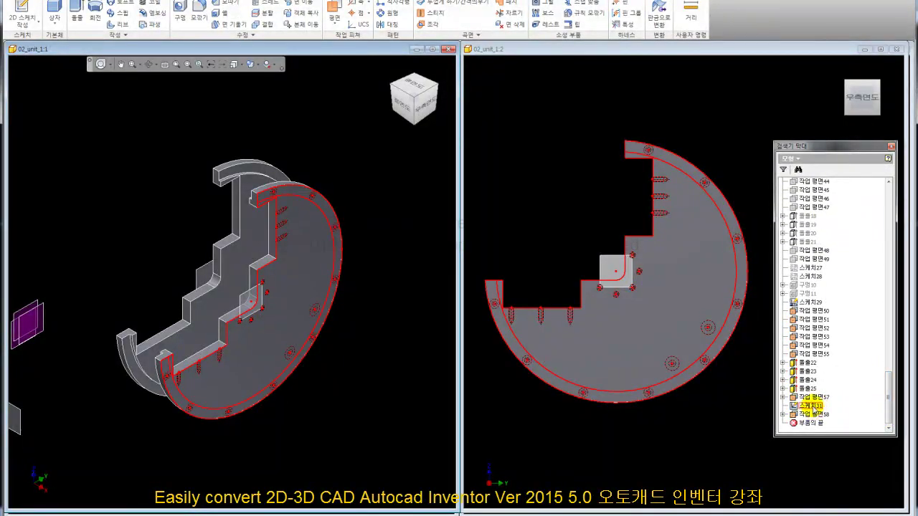
right_click(815, 406)
click(839, 399)
click(390, 387)
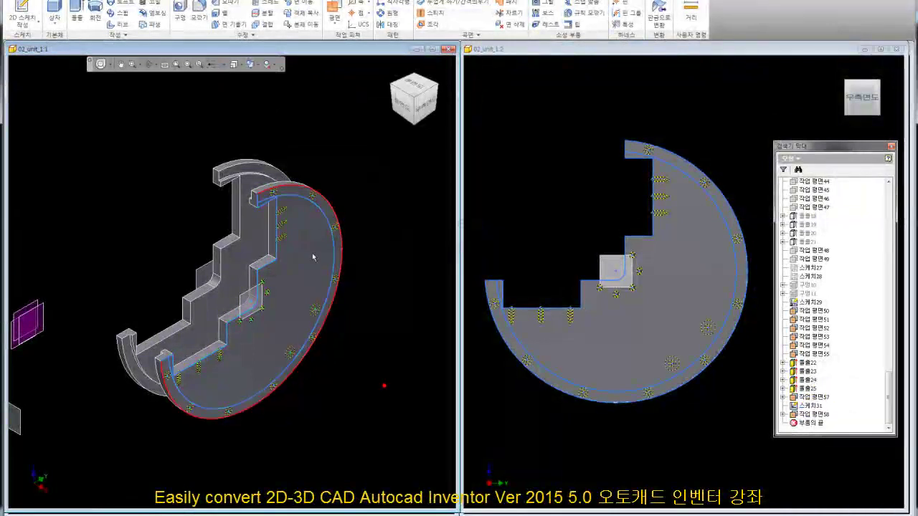
right_click(202, 267)
click(183, 308)
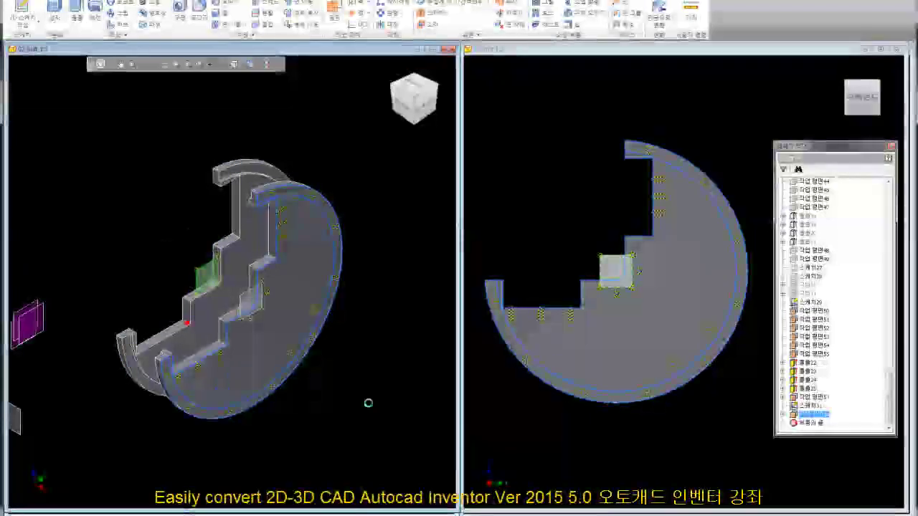
click(372, 408)
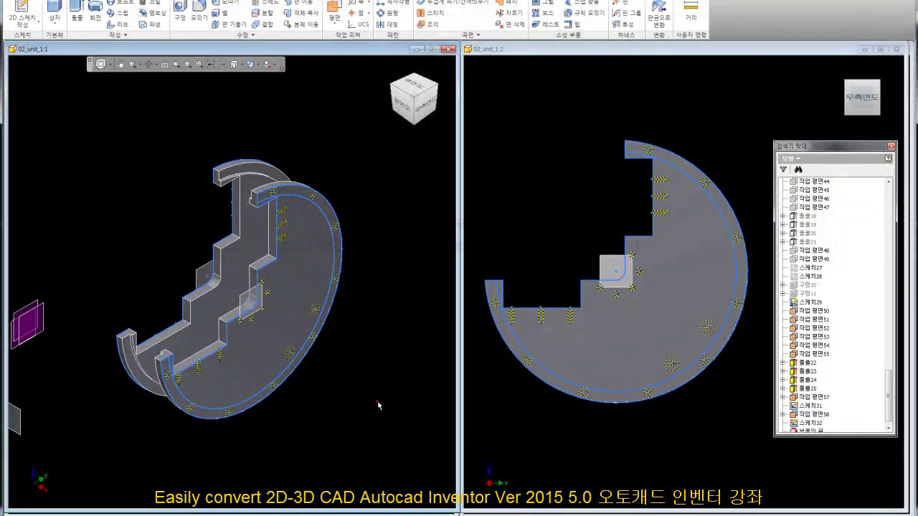
click(389, 88)
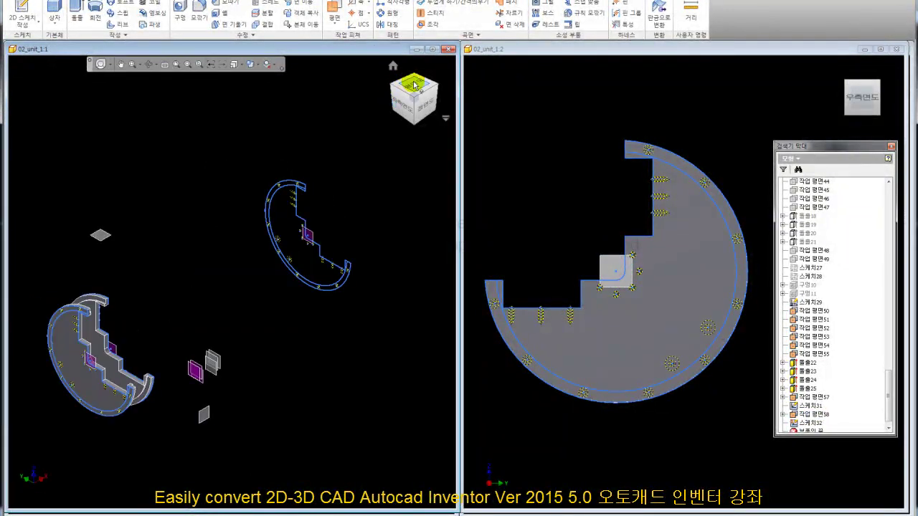
Step: Turn off visibility of sketch 스케치29 and reframe the part in the view
click(414, 85)
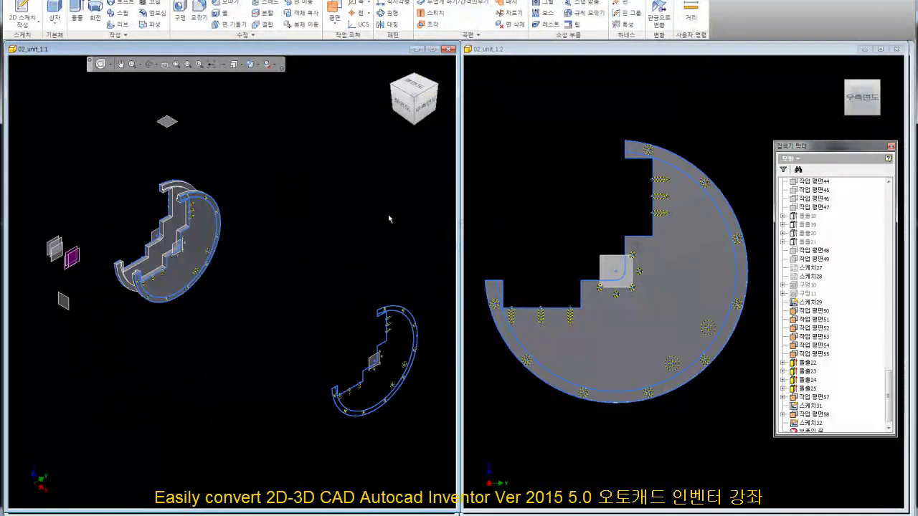
click(385, 331)
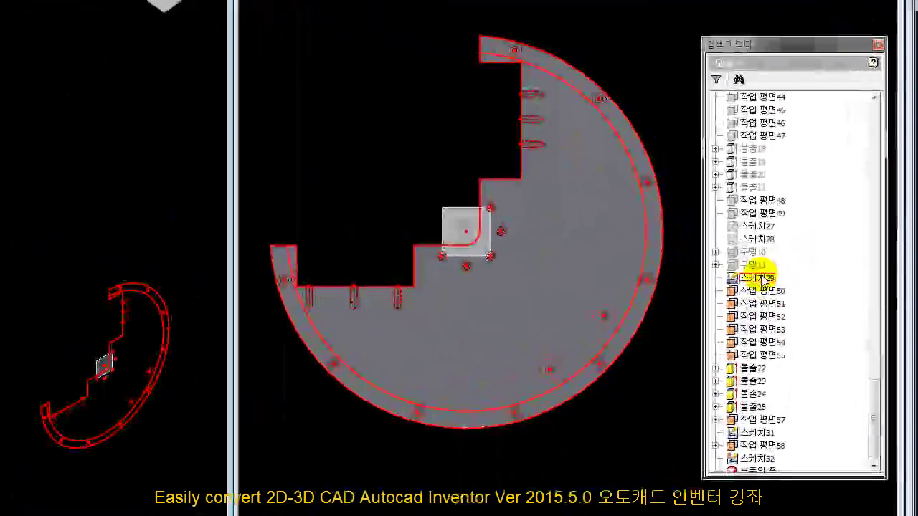
right_click(762, 280)
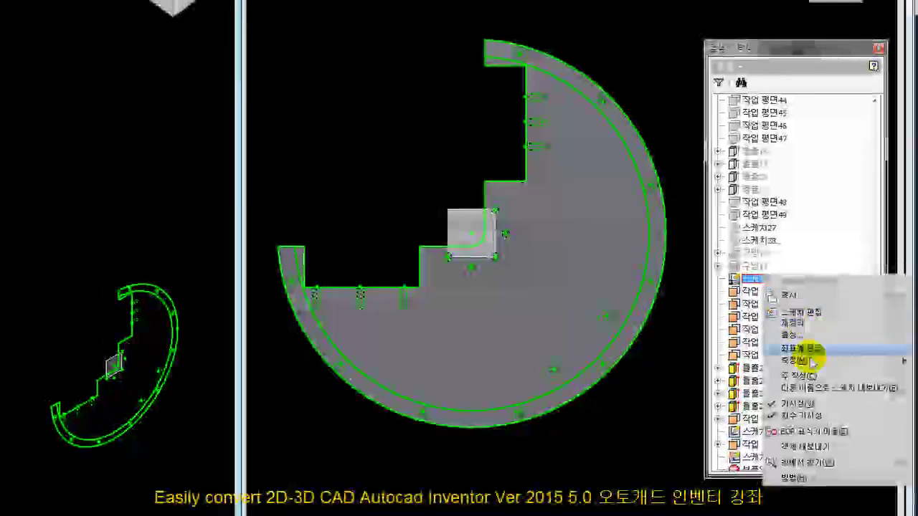
click(838, 388)
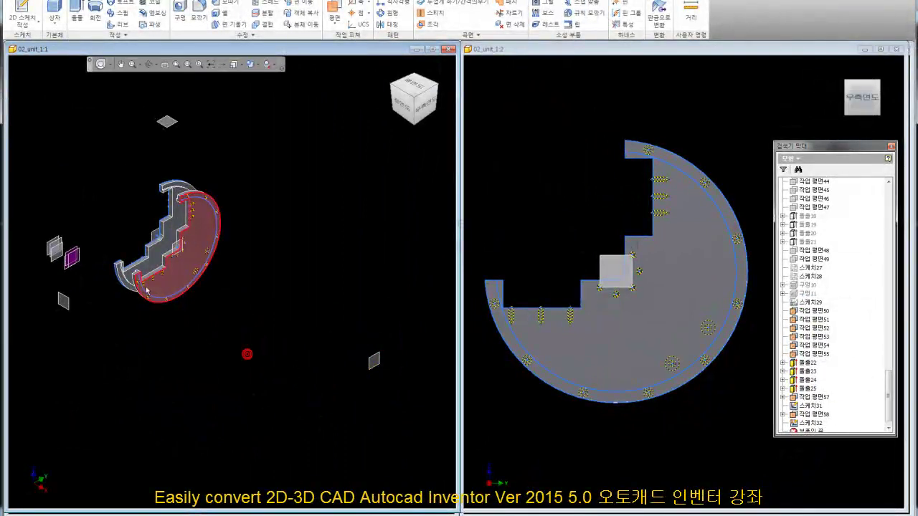
scroll(249, 358, down, 3)
scroll(143, 338, up, 5)
middle_drag(143, 337, 231, 350)
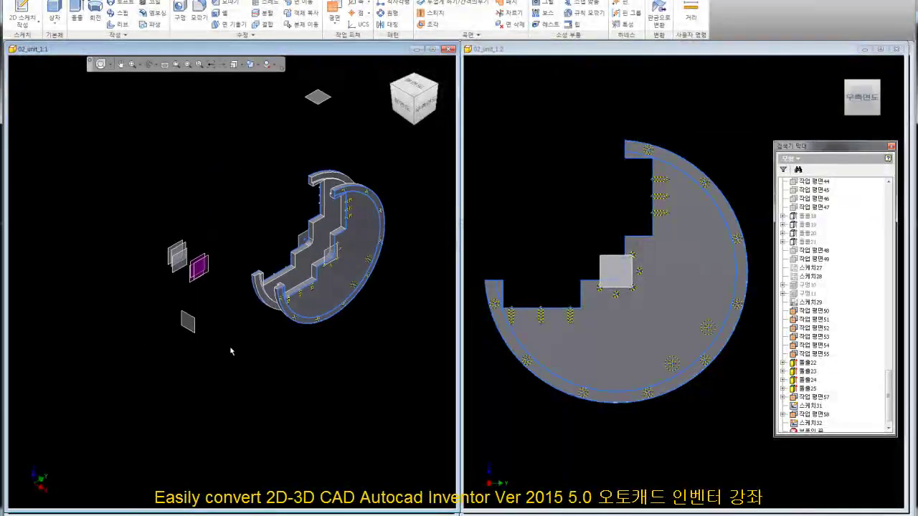
scroll(208, 281, up, 2)
scroll(215, 319, up, 2)
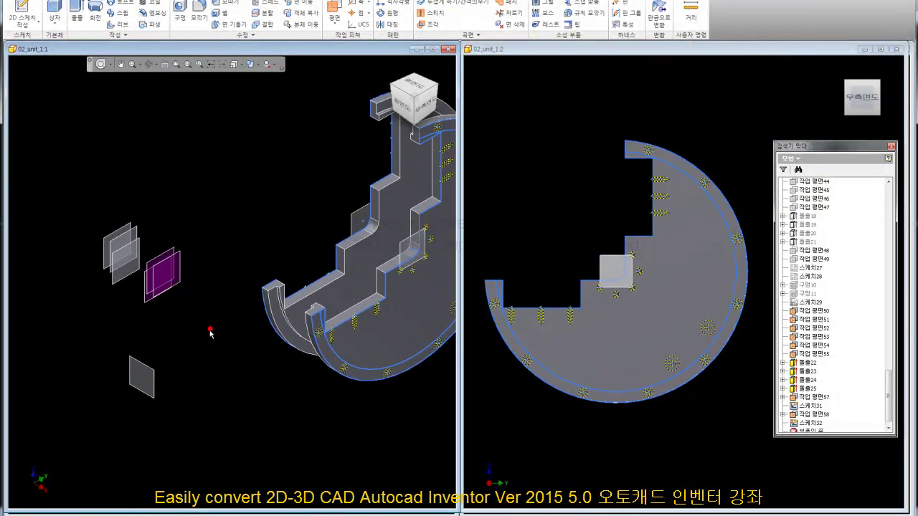
Step: Select work planes 50 through 55 in the browser and turn off their visibility
middle_drag(235, 347, 210, 345)
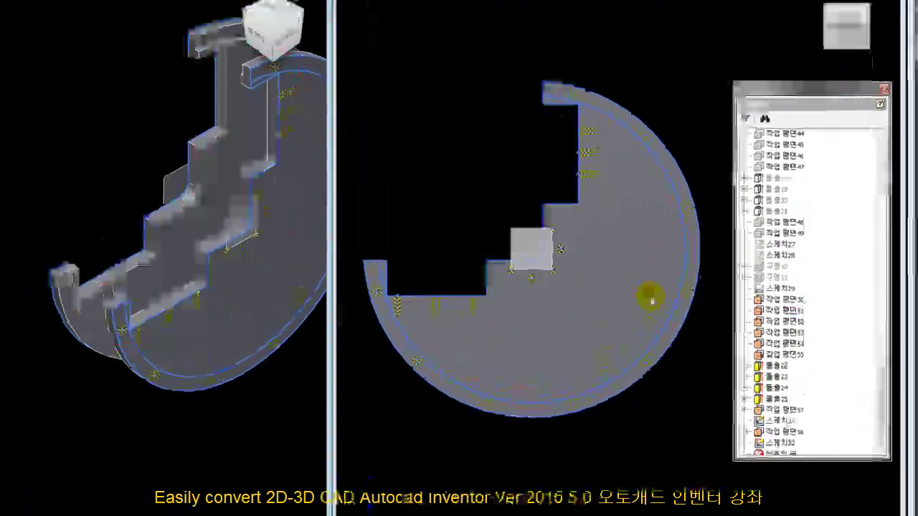
click(810, 311)
shift+click(824, 354)
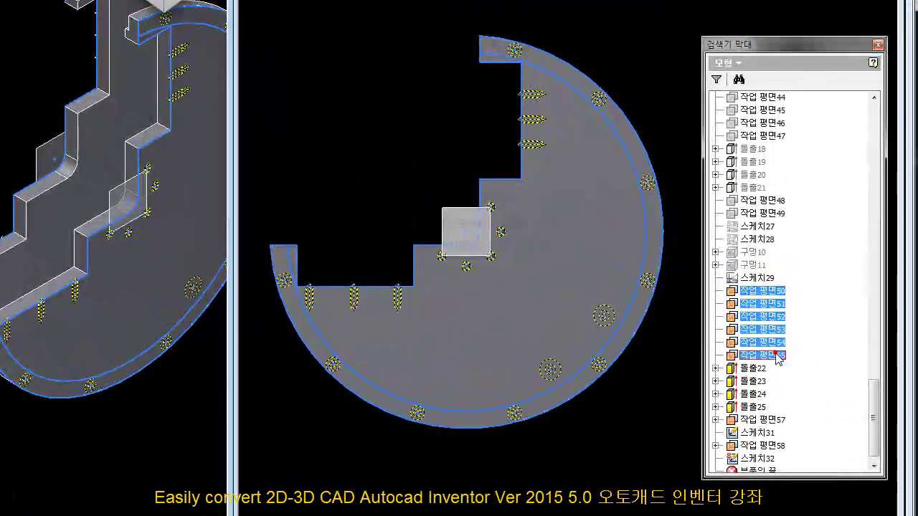
right_click(777, 354)
click(758, 435)
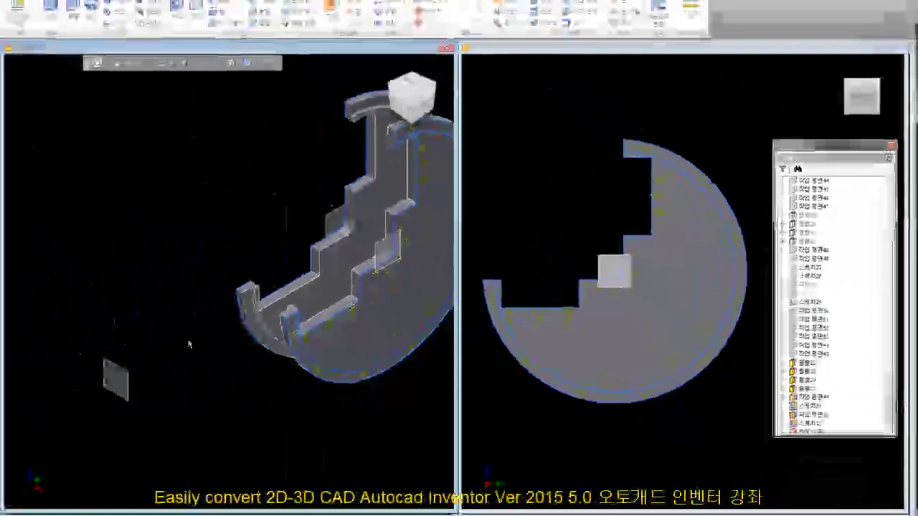
scroll(190, 338, down, 5)
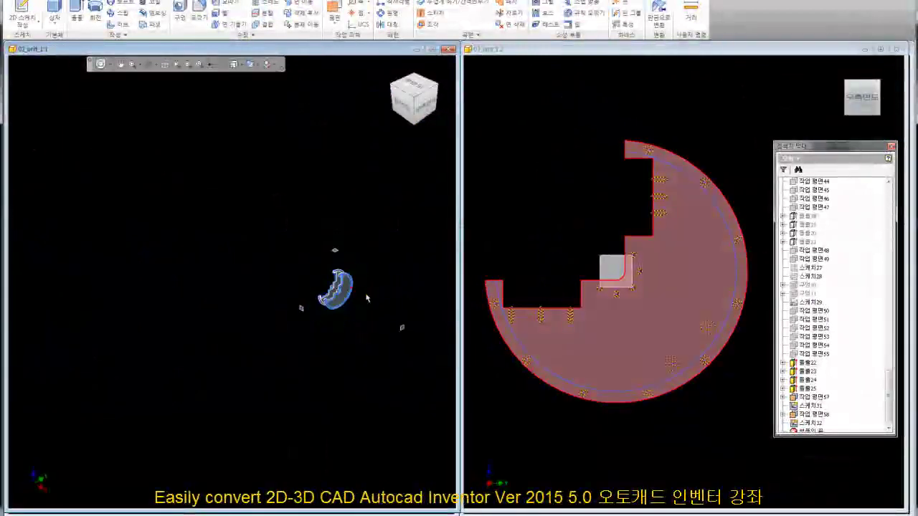
scroll(385, 308, up, 5)
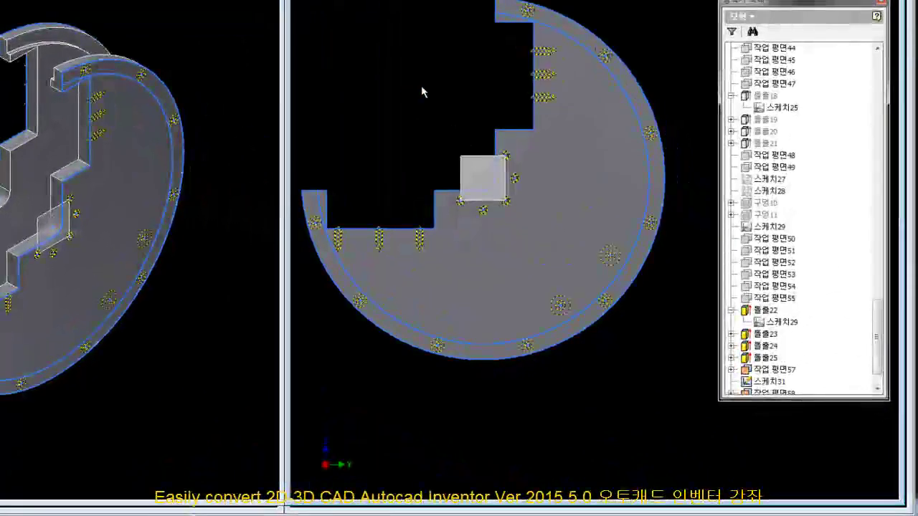
Step: Hide sketch 스케치32 and start a new sketch on the circular plate's face
click(421, 86)
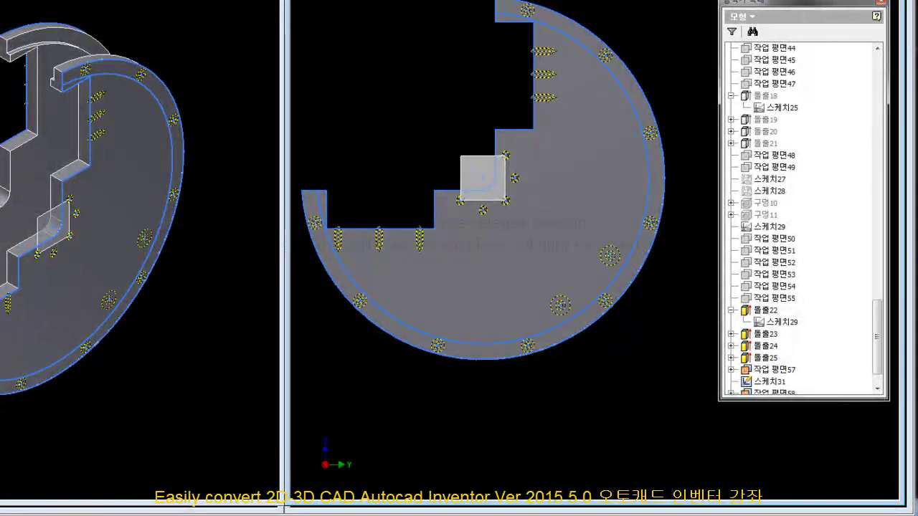
click(393, 48)
drag(877, 328, 881, 358)
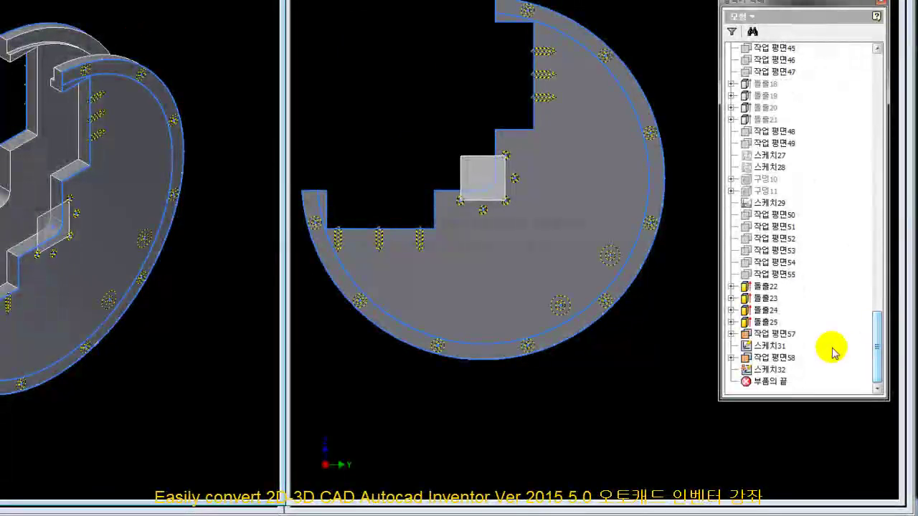
right_click(772, 371)
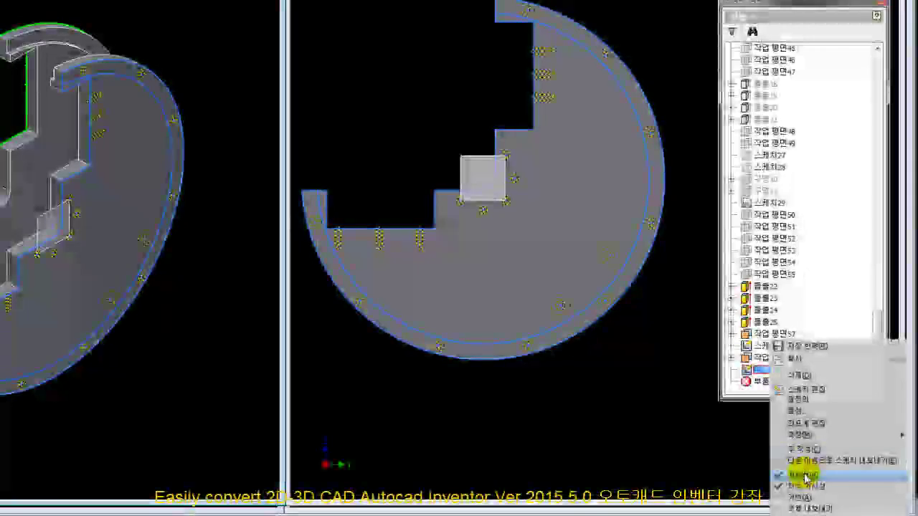
click(803, 475)
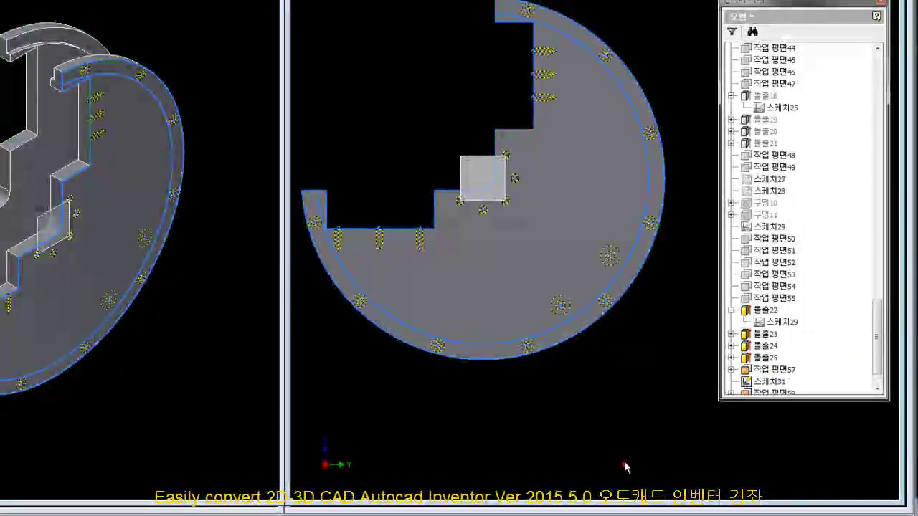
click(629, 103)
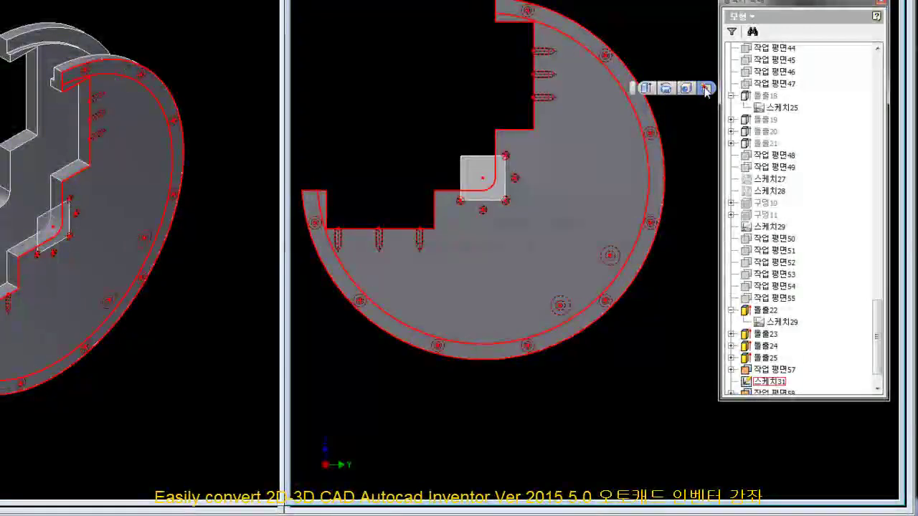
click(680, 88)
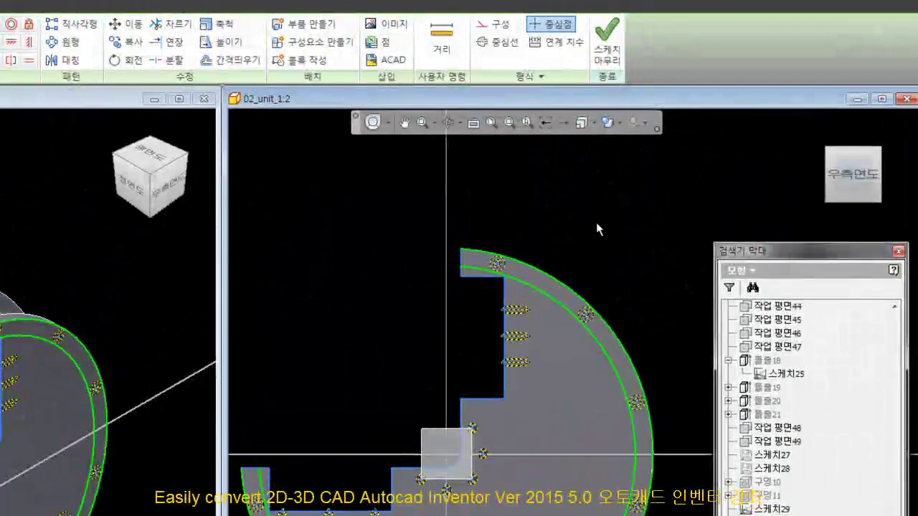
Step: Switch sketch points to Center Point mode and finish the new sketch
right_click(553, 201)
click(550, 148)
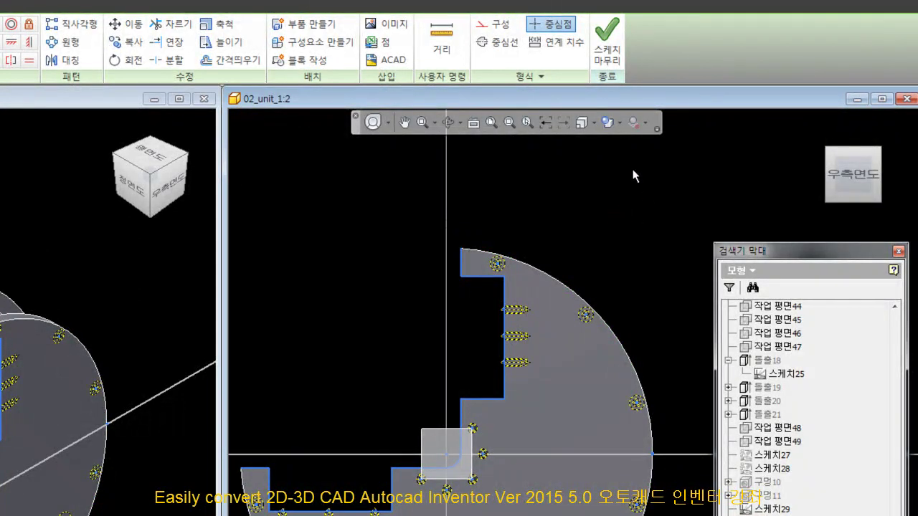
click(610, 58)
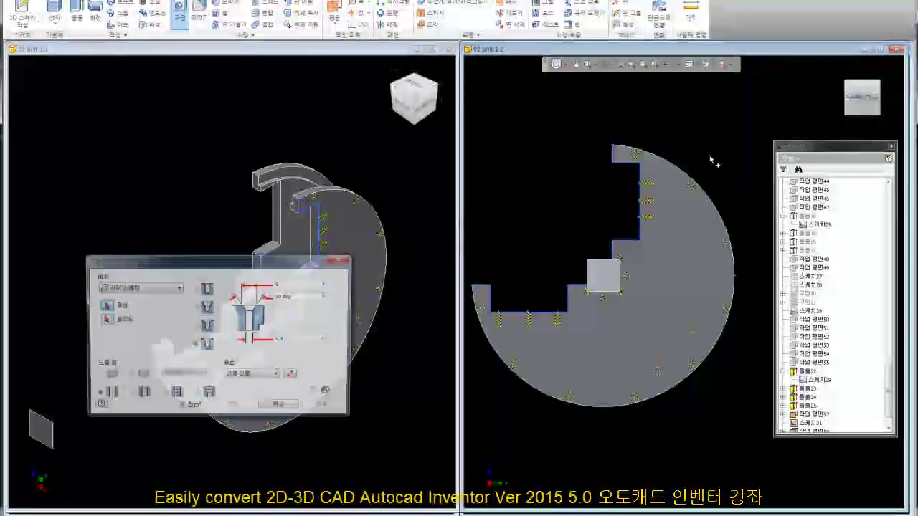
Step: Select the hole centre points around the rim and the part as the solid to cut
click(631, 146)
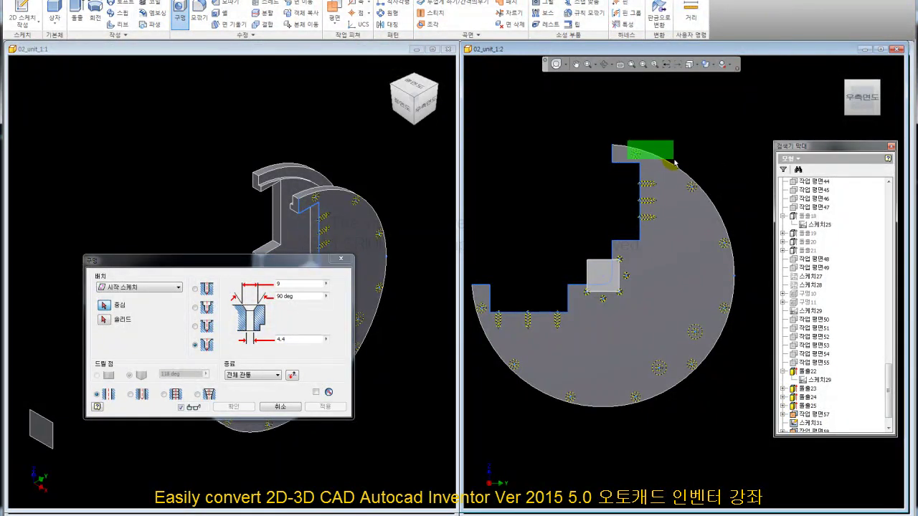
mouse_move(674, 146)
mouse_down()
mouse_move(746, 337)
mouse_move(748, 326)
mouse_up()
drag(568, 383, 658, 439)
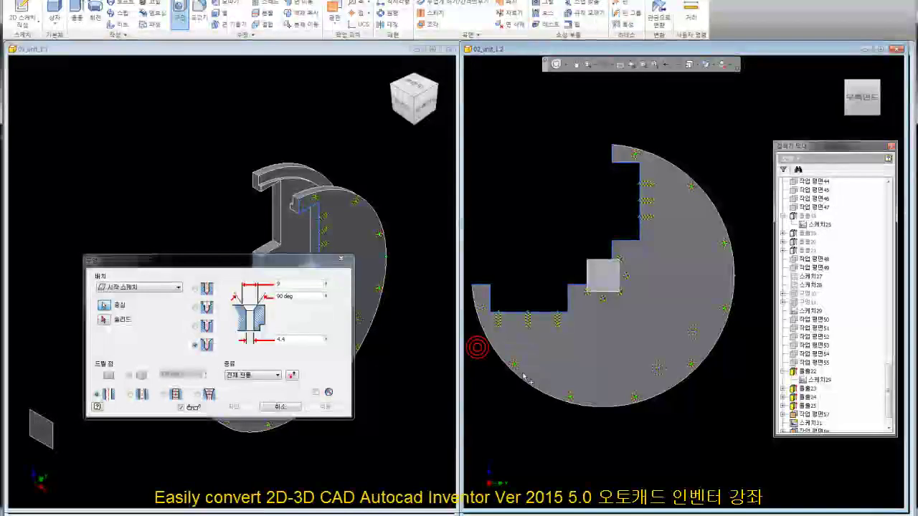
scroll(461, 318, up, 2)
scroll(471, 286, up, 2)
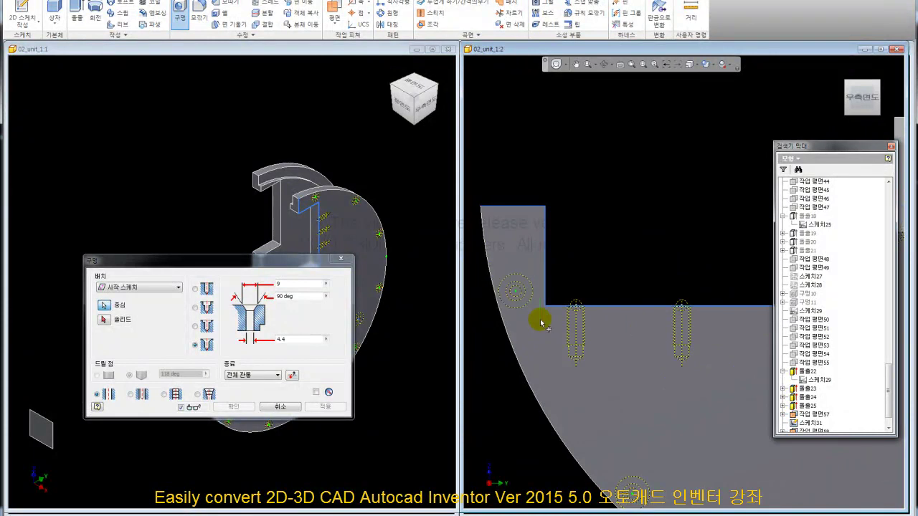
scroll(510, 328, down, 3)
click(105, 319)
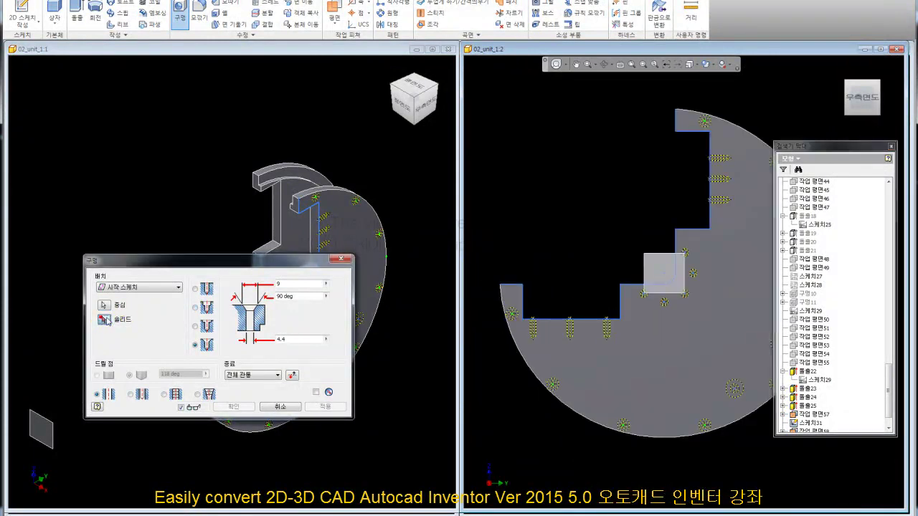
click(351, 192)
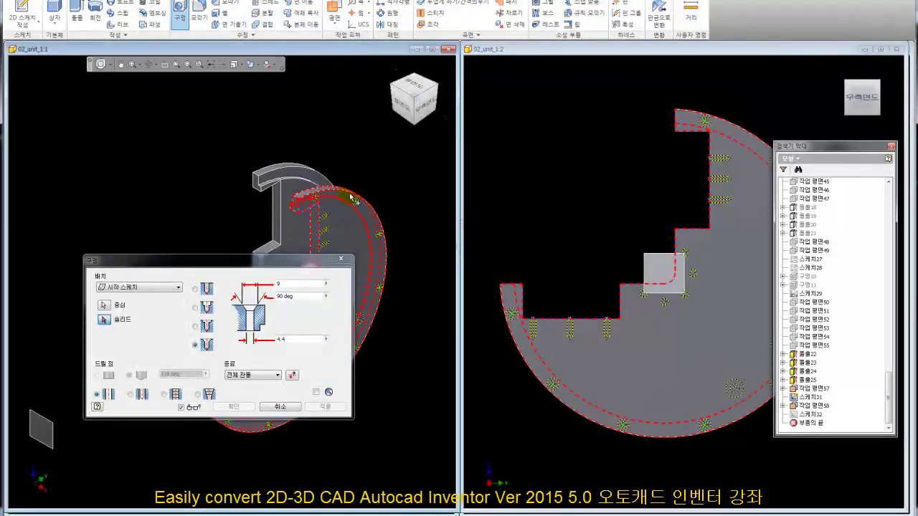
scroll(373, 176, up, 3)
scroll(367, 199, up, 2)
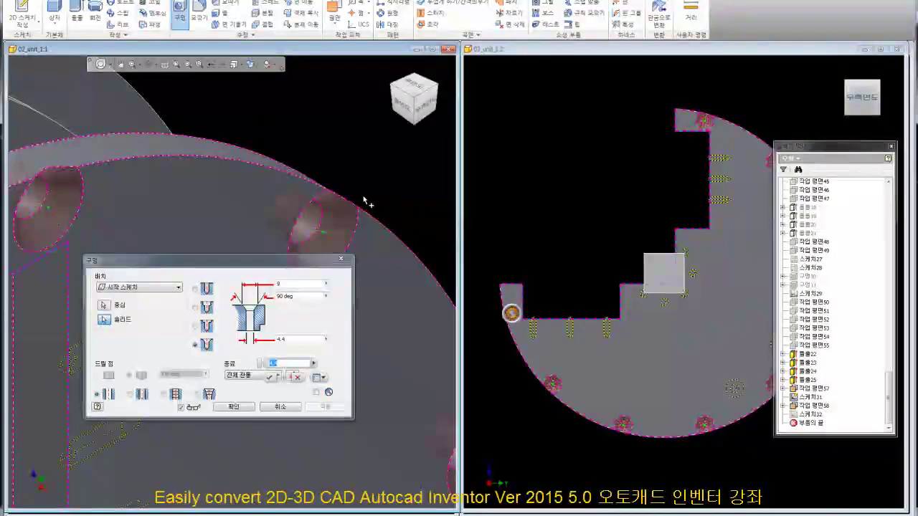
scroll(353, 221, down, 3)
Step: Make them counterbore holes: 6 mm counterbore, 3.3 mm deep, 3.4 mm diameter, through all
click(196, 307)
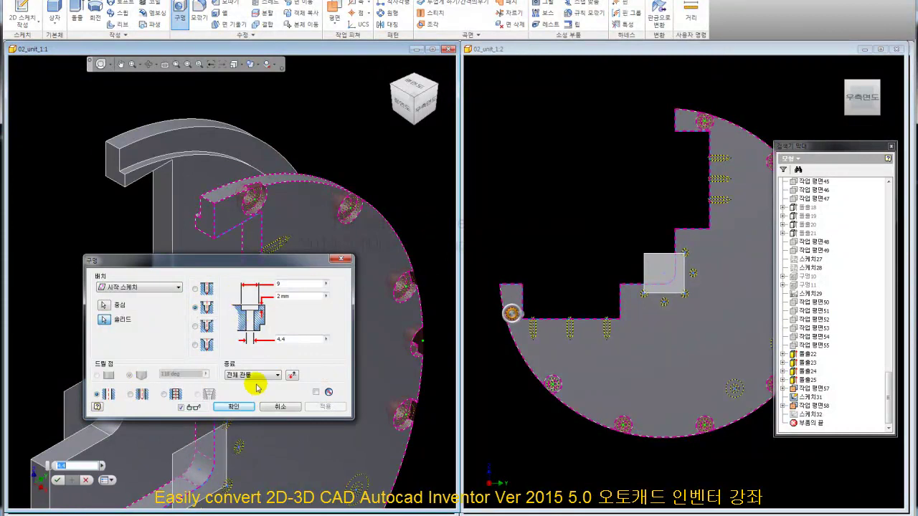
double_click(297, 285)
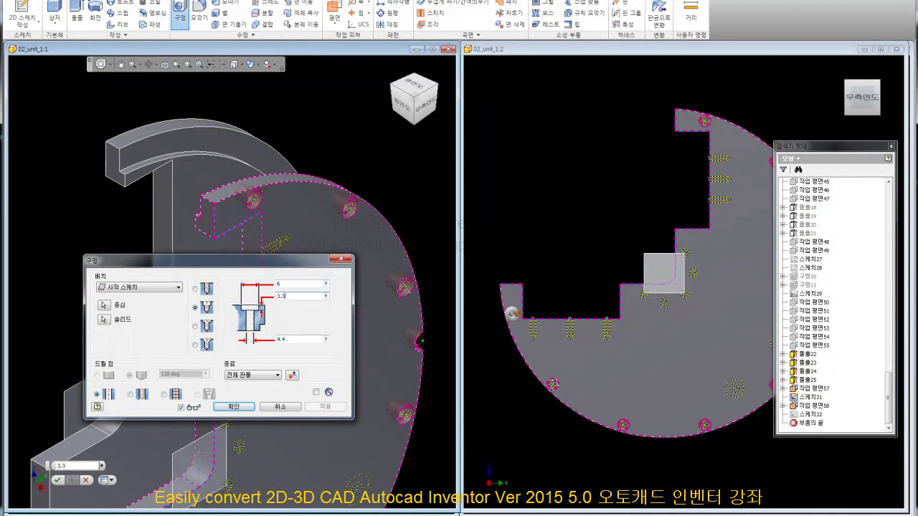
click(282, 340)
text(3.4)
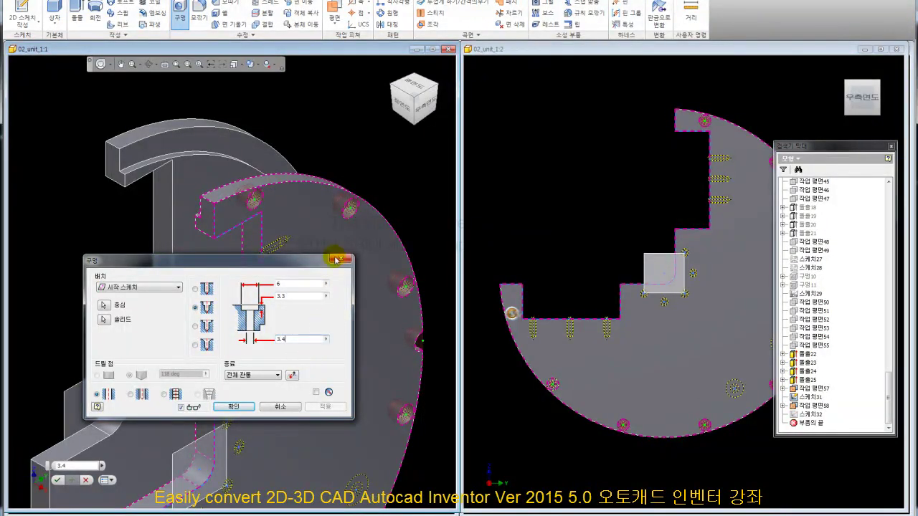
scroll(388, 237, up, 2)
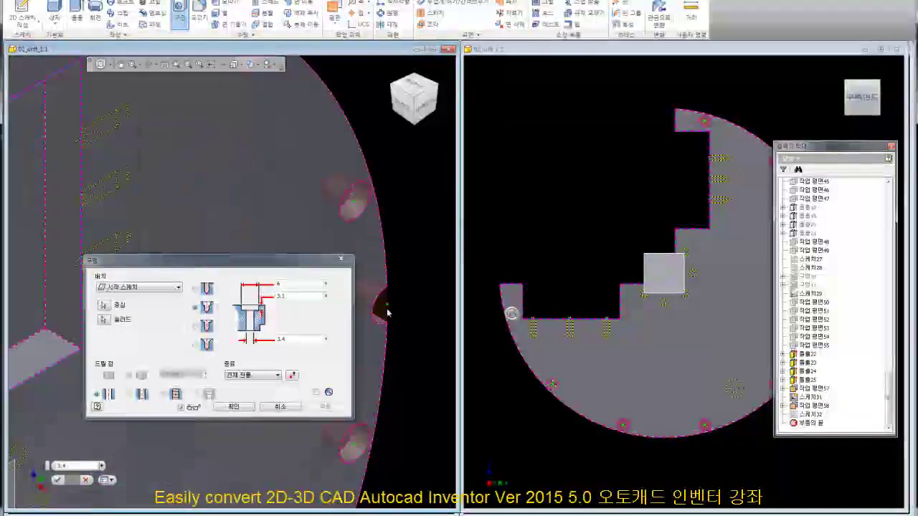
scroll(408, 288, down, 3)
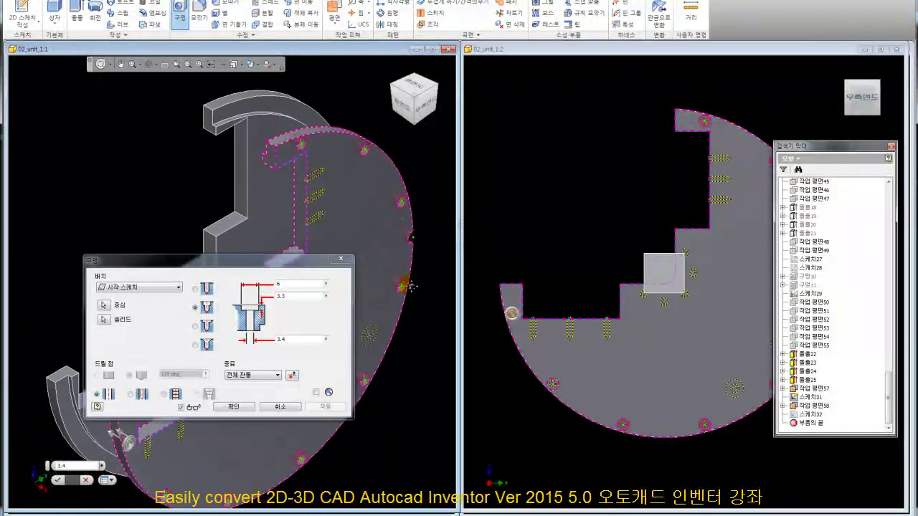
scroll(407, 249, up, 2)
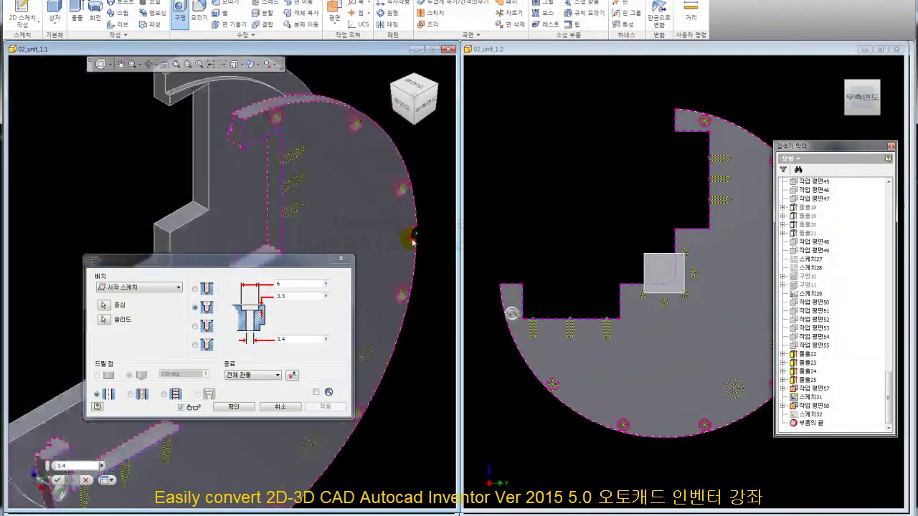
mouse_move(610, 197)
middle_down()
mouse_move(519, 173)
mouse_move(560, 178)
middle_up()
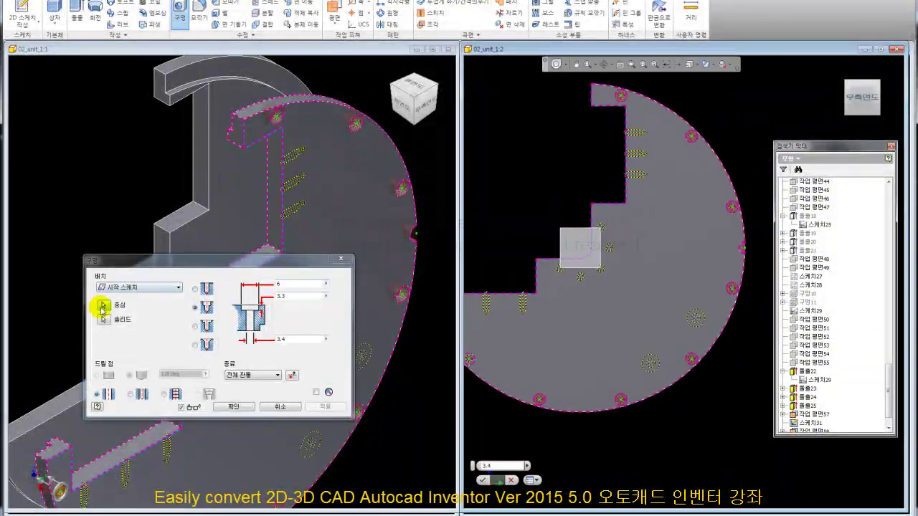
click(102, 307)
click(731, 244)
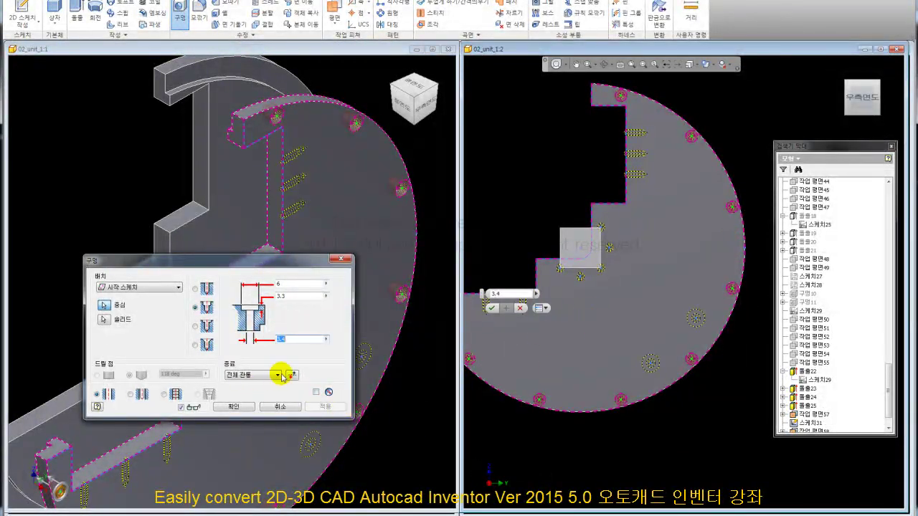
click(233, 407)
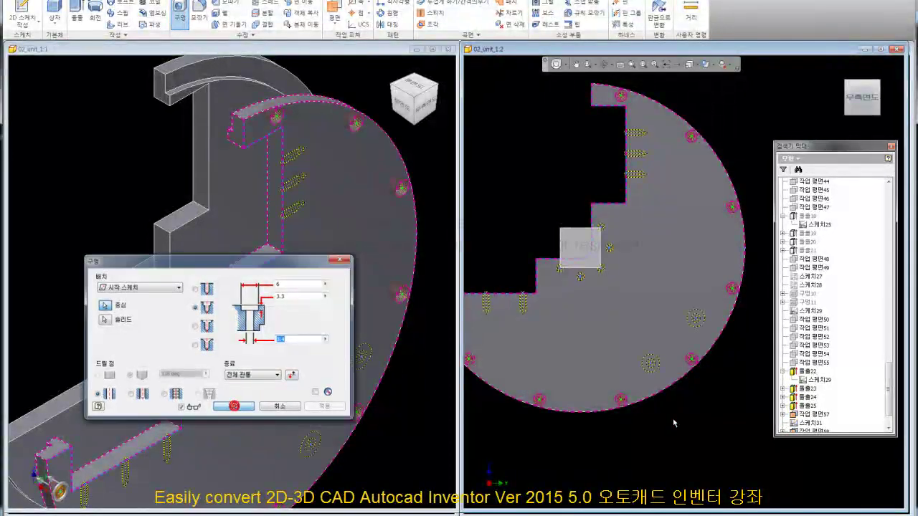
click(711, 416)
Step: Make sketch 스케치31 under hole feature 구멍12 visible again, then switch to AutoCAD
drag(889, 399, 889, 409)
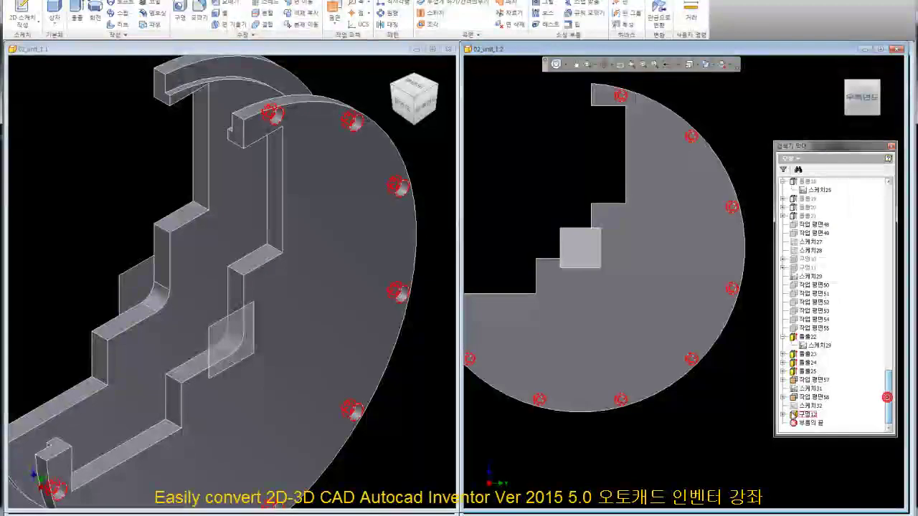
right_click(814, 421)
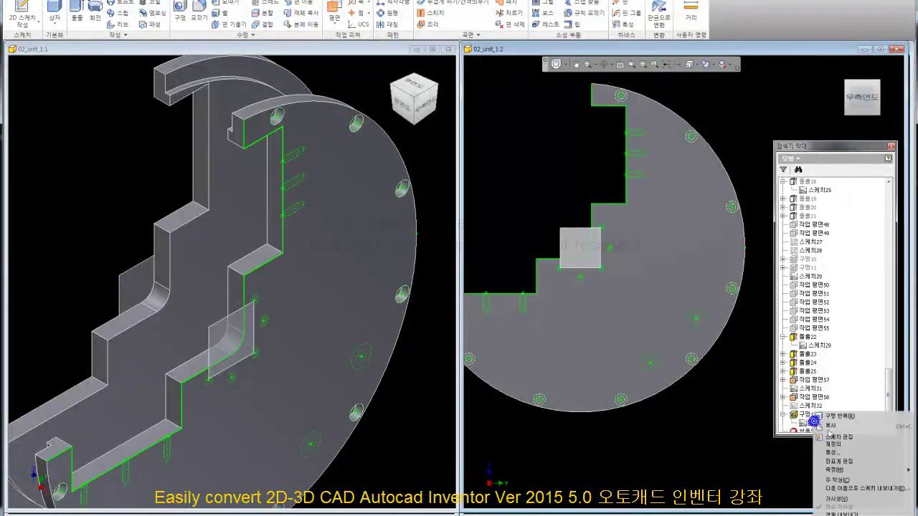
click(845, 499)
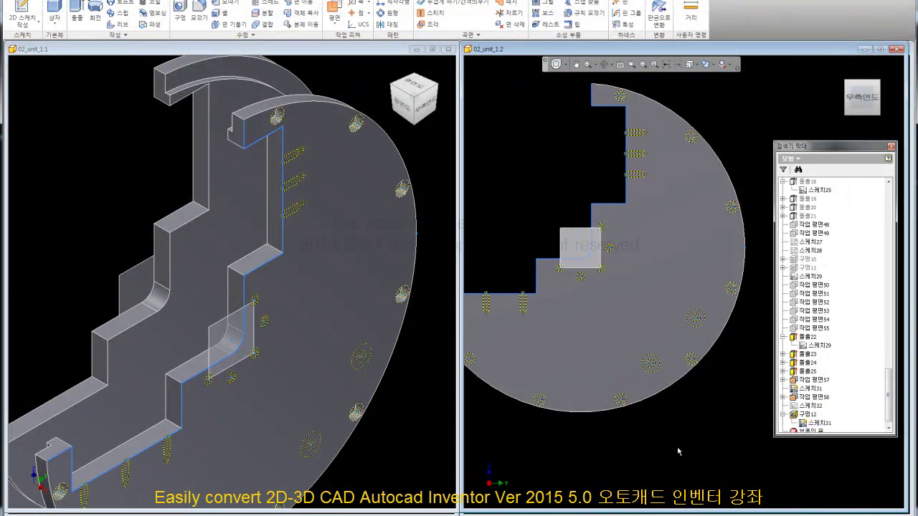
middle_drag(537, 183, 566, 193)
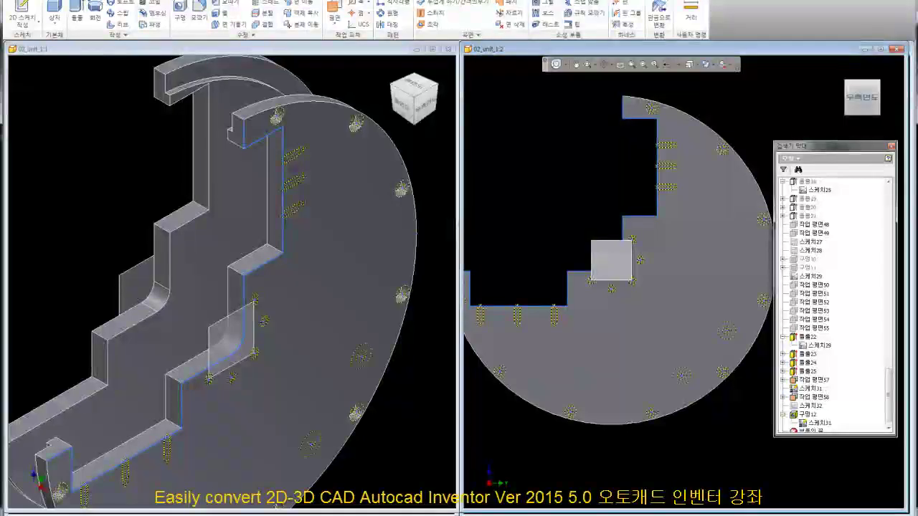
key(alt+Tab)
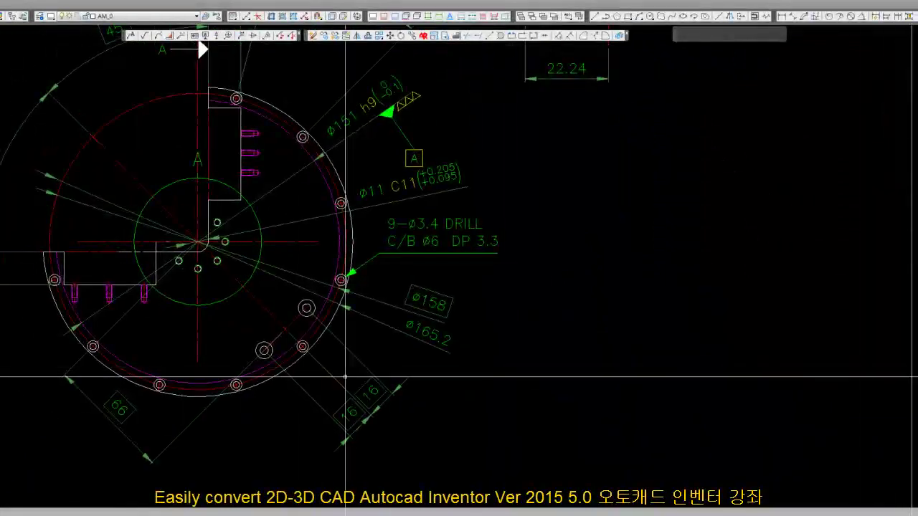
Step: Zoom to the whole flange drawing and start a hole note callout near the lower holes
middle_drag(373, 301, 531, 337)
scroll(531, 344, down, 2)
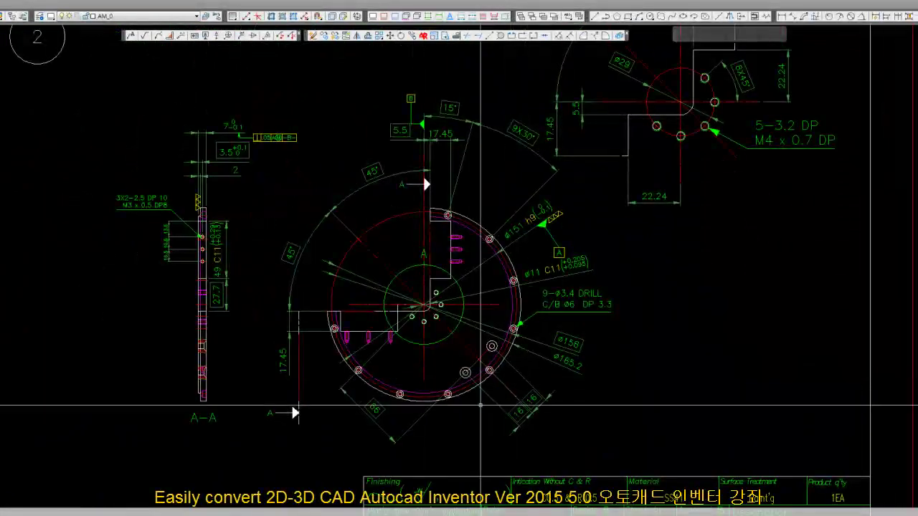
scroll(518, 395, up, 2)
scroll(523, 303, up, 2)
scroll(536, 293, down, 3)
scroll(463, 301, down, 1)
scroll(338, 369, up, 1)
scroll(260, 376, up, 2)
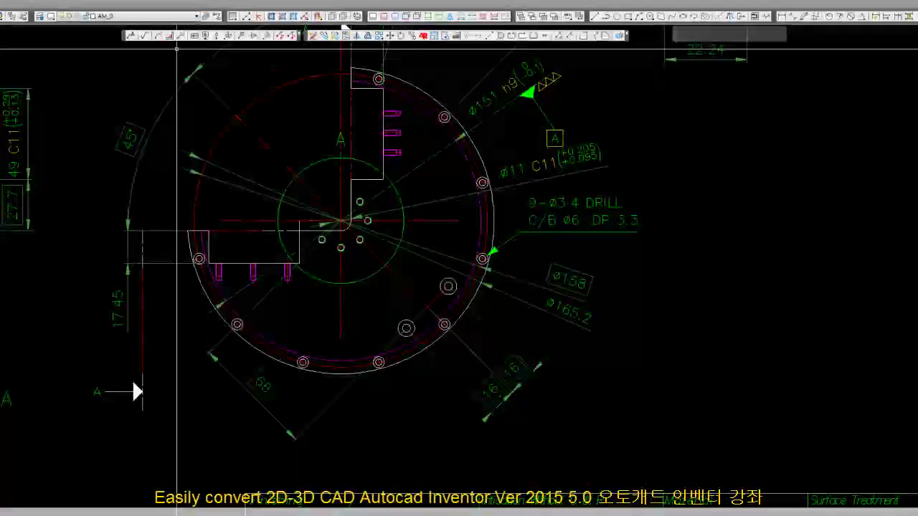
click(131, 36)
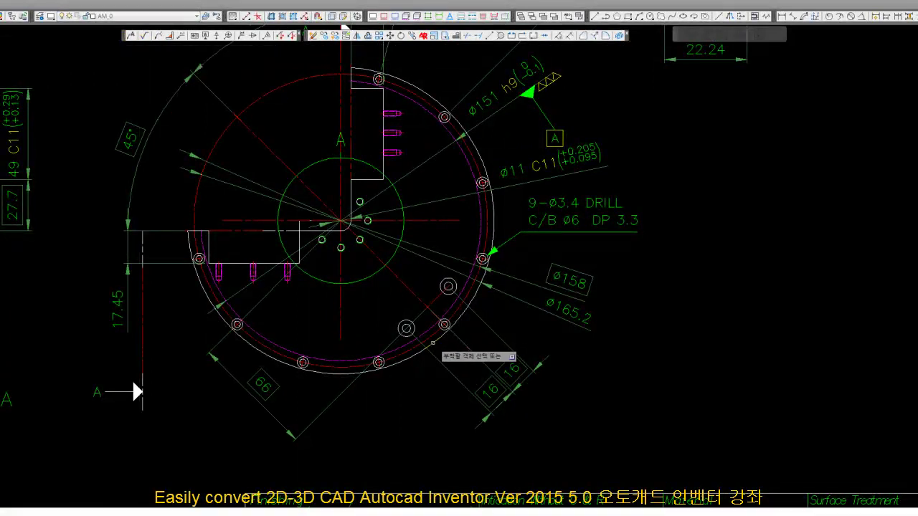
scroll(424, 338, up, 2)
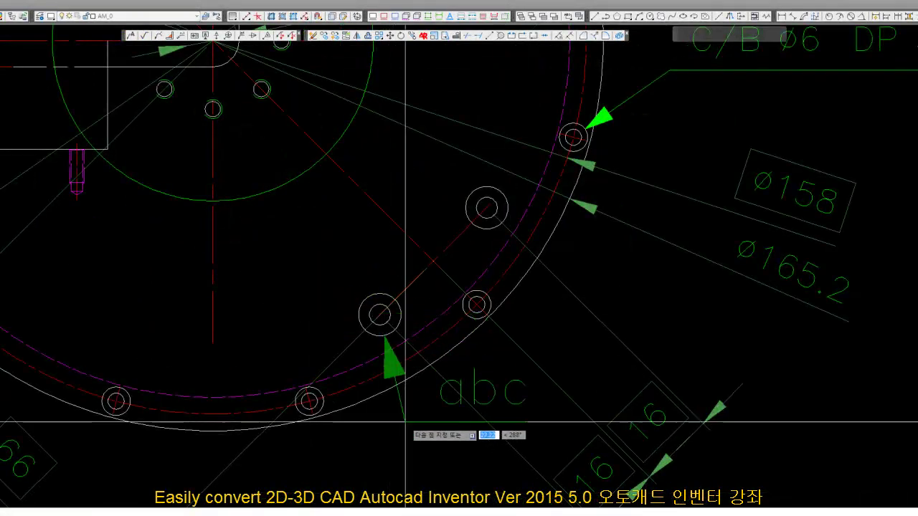
scroll(434, 294, down, 2)
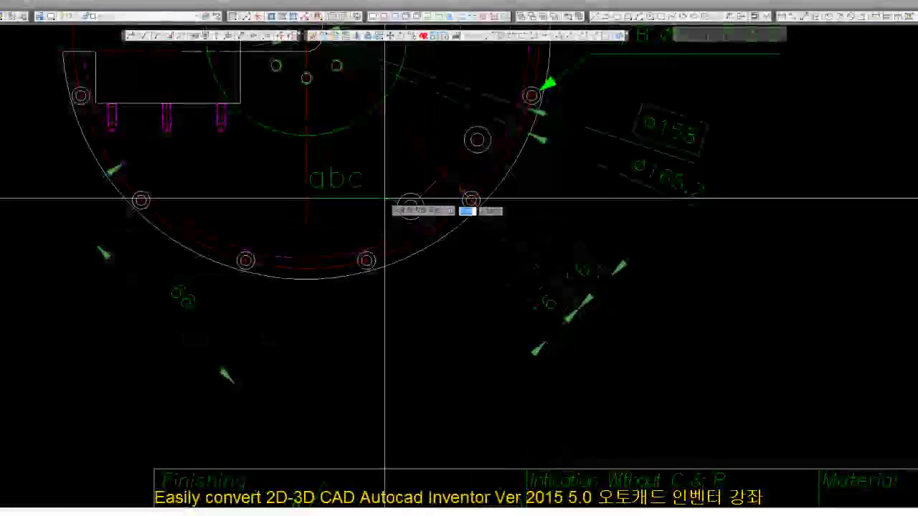
scroll(413, 334, down, 4)
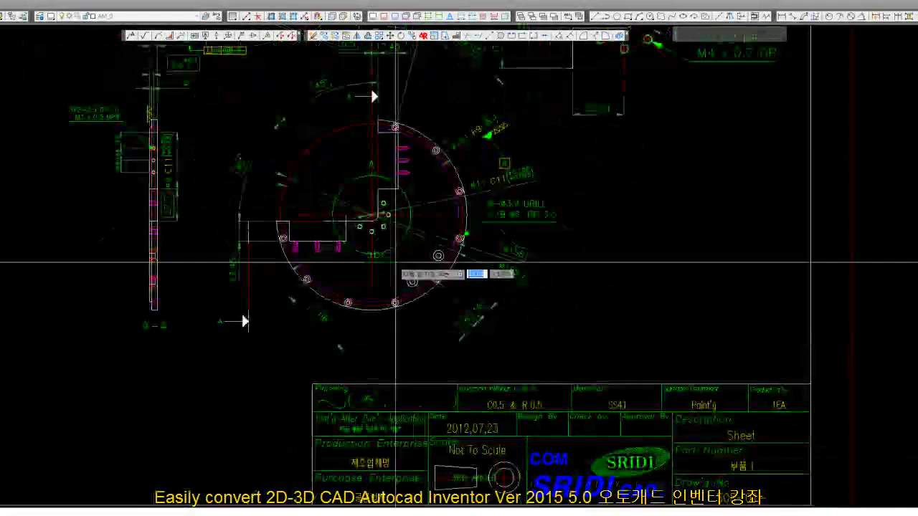
scroll(415, 336, up, 4)
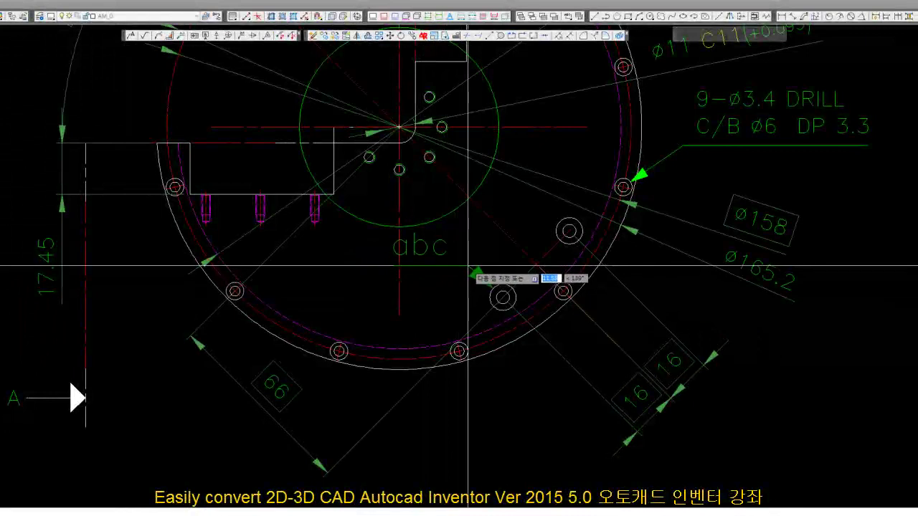
Step: Attach the hole note 2-Ø9.0 x 90° Ø4.4 THRU to the lower counterbored hole
click(468, 266)
click(420, 301)
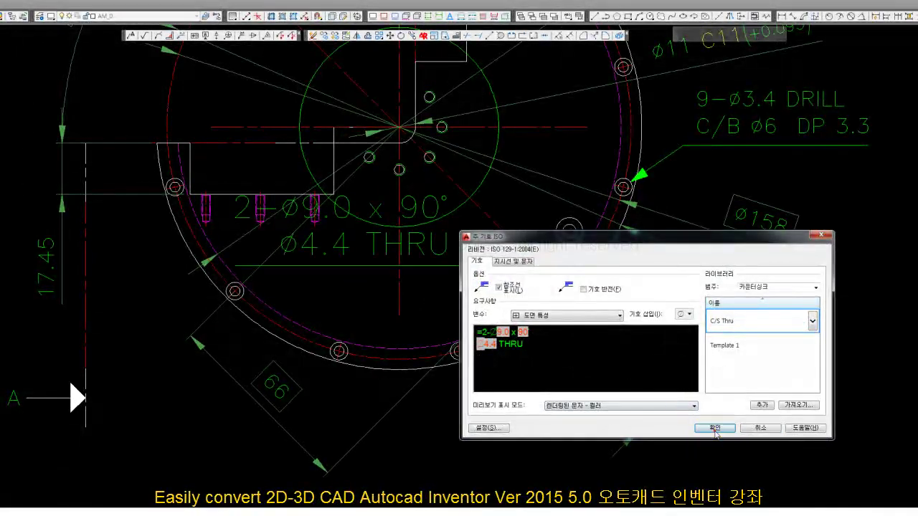
click(715, 428)
Step: Rescale the hole note symbol to scale 1
click(425, 35)
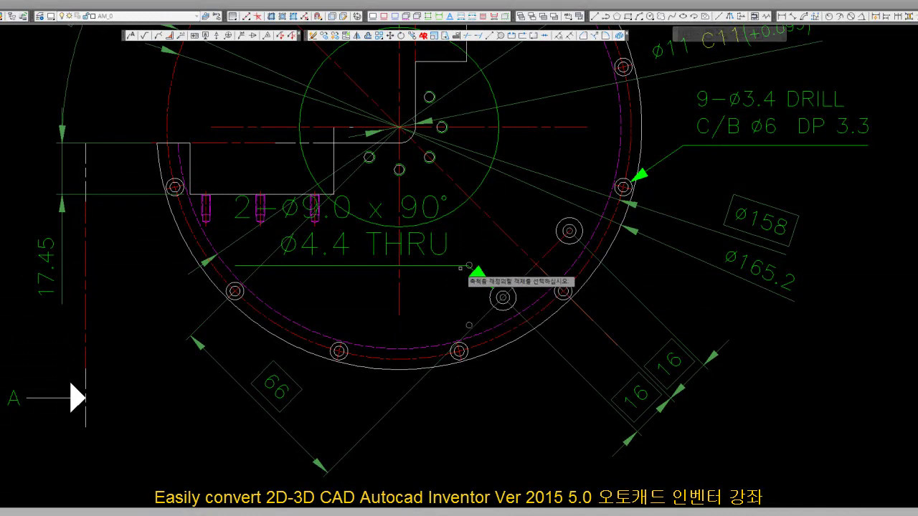
key(Return)
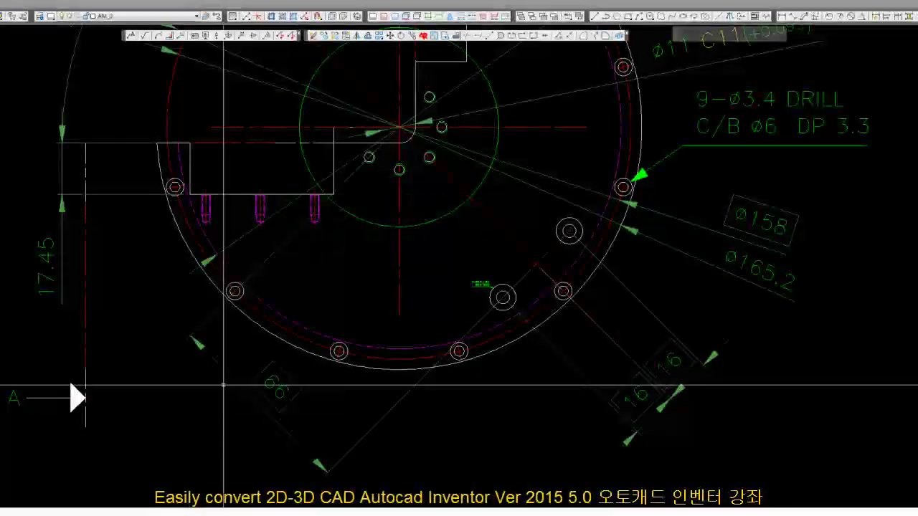
click(423, 35)
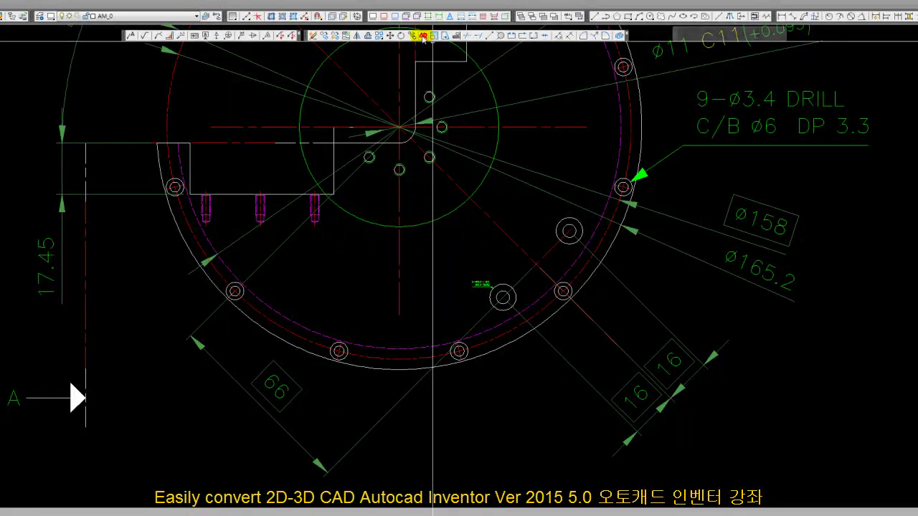
key(Return)
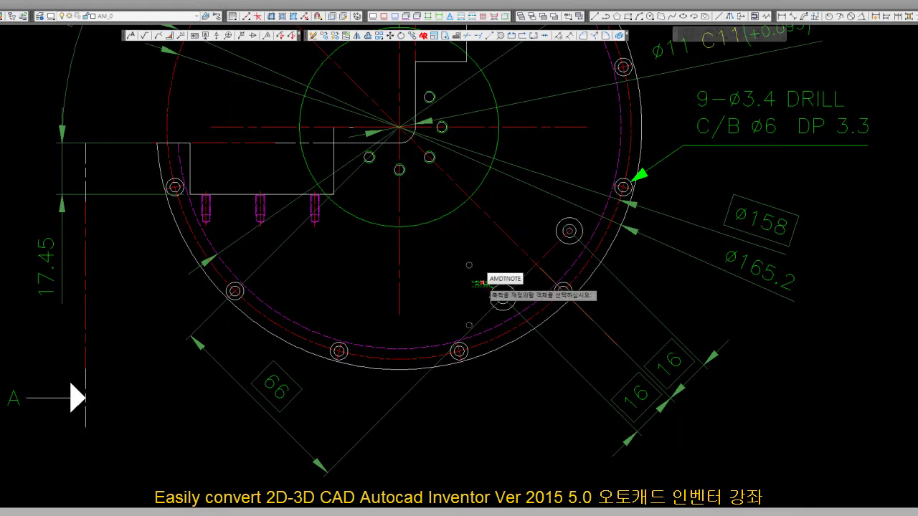
click(475, 284)
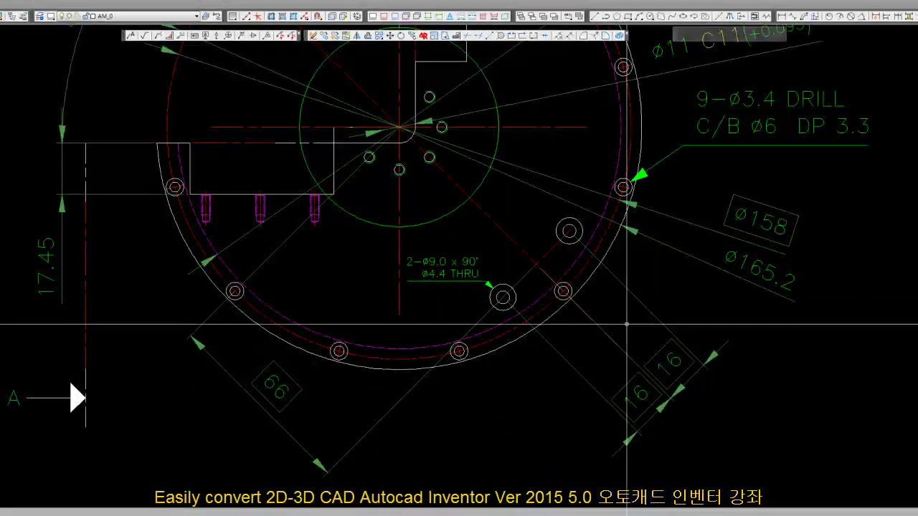
middle_drag(627, 324, 14, 333)
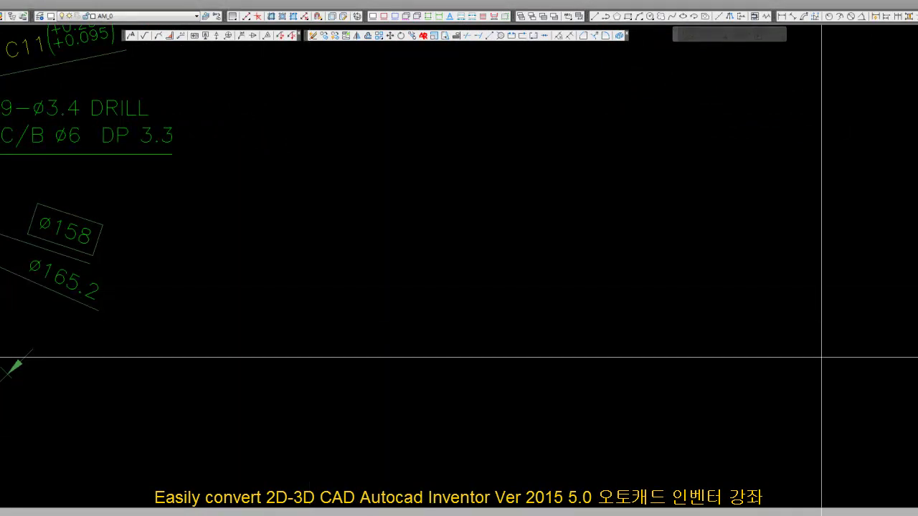
Step: Zoom in and out to inspect the new 2-Ø9.0 x 90° Ø4.4 THRU hole note
scroll(779, 342, down, 3)
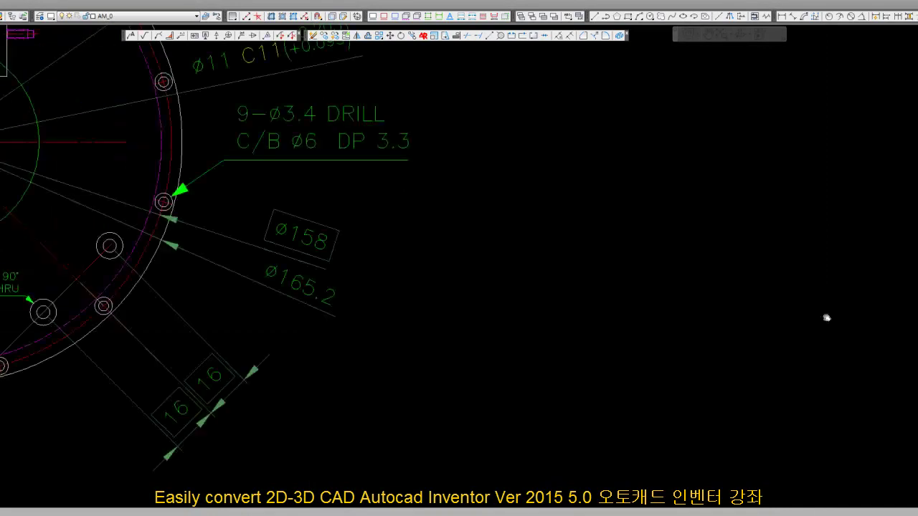
scroll(521, 286, up, 4)
scroll(521, 286, up, 1)
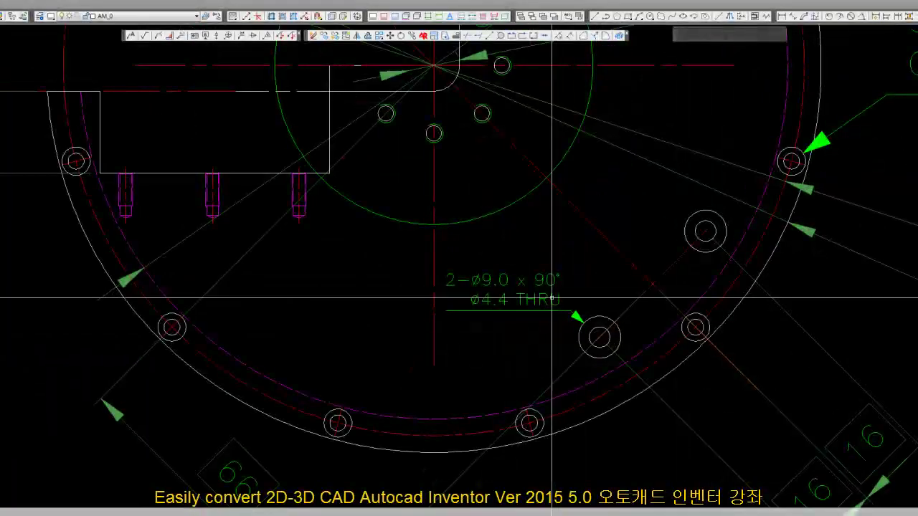
scroll(474, 283, up, 2)
scroll(466, 287, up, 2)
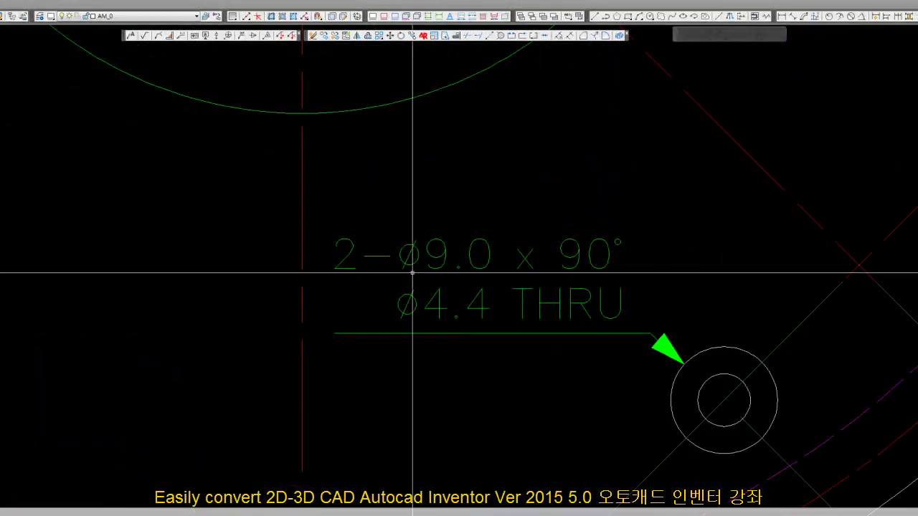
scroll(882, 269, down, 2)
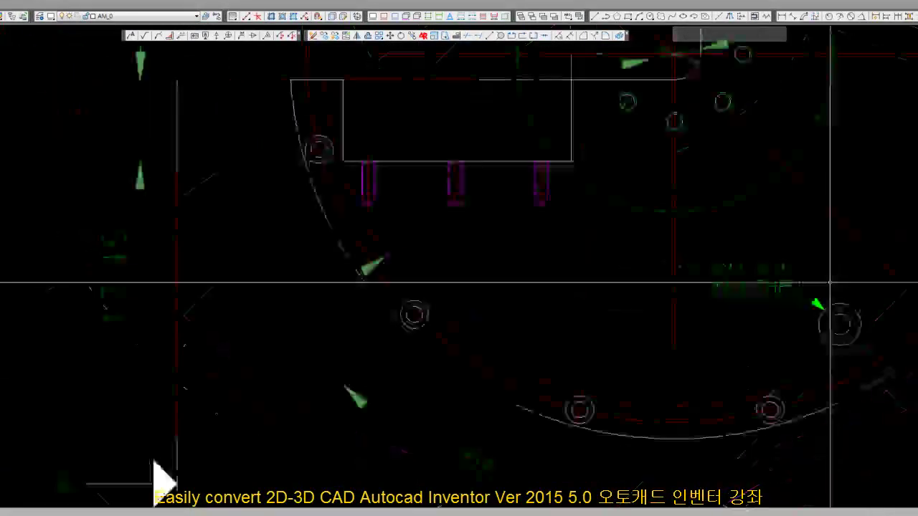
scroll(882, 270, down, 2)
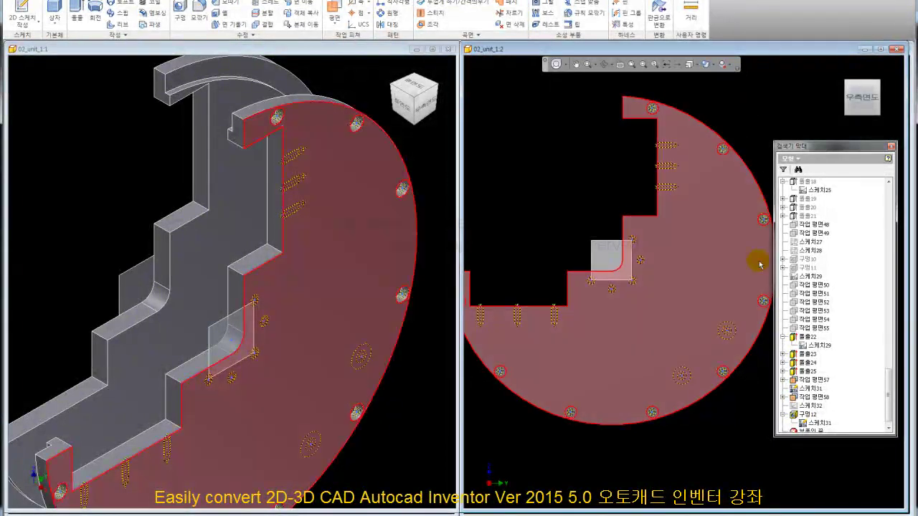
Step: Zoom out the active part view and open sketch 스케치32 from the browser for editing
click(522, 353)
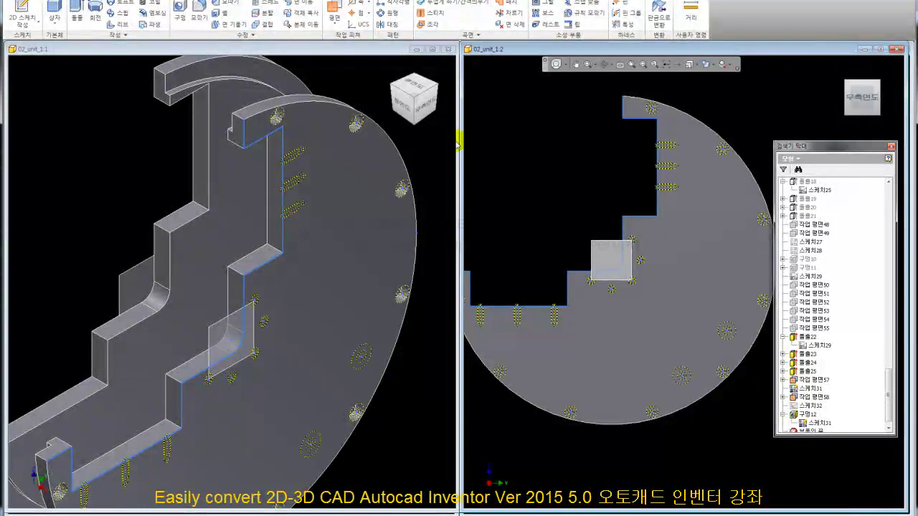
click(430, 147)
scroll(313, 297, down, 10)
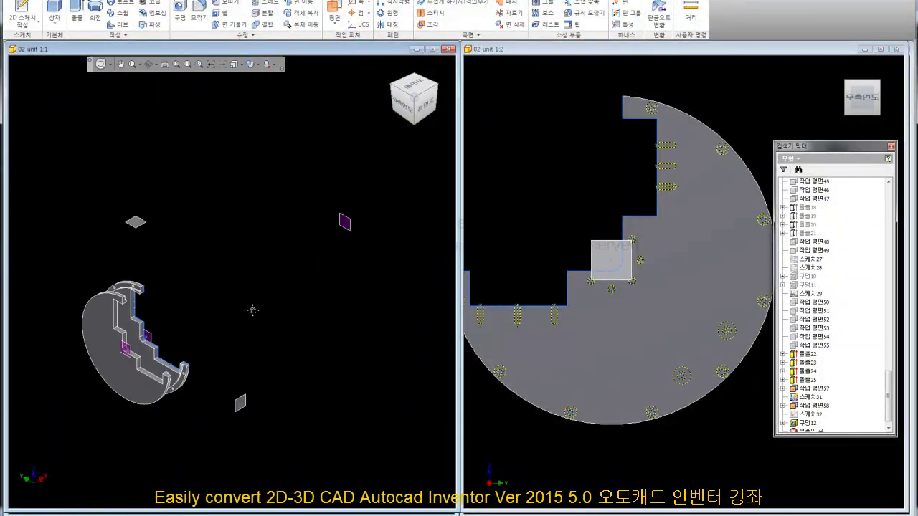
drag(888, 385, 889, 405)
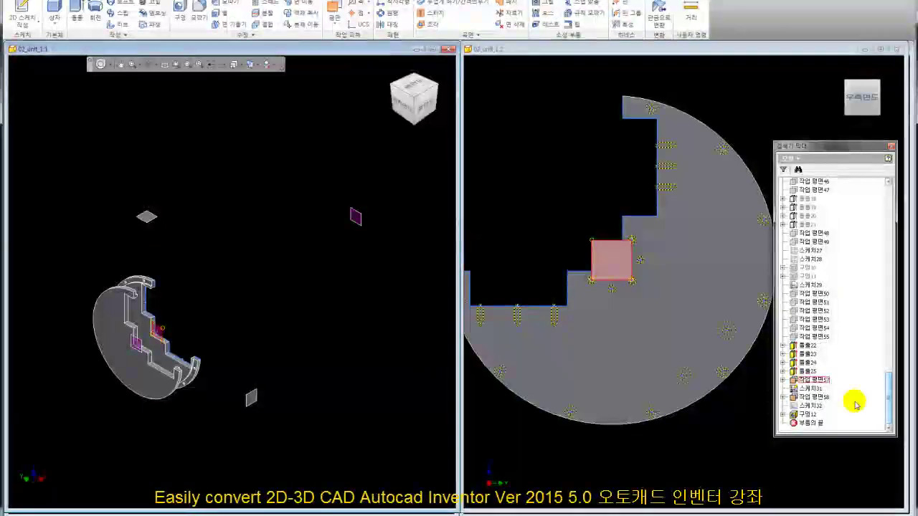
right_click(810, 388)
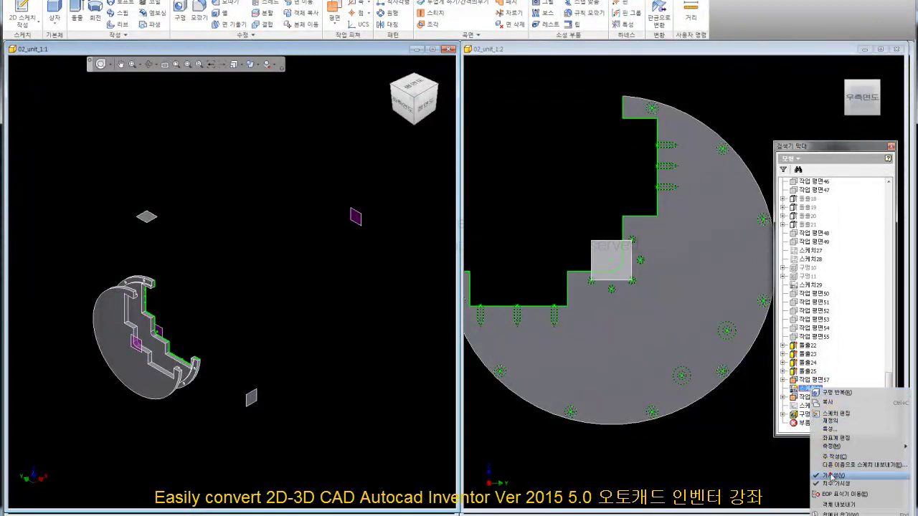
click(828, 473)
right_click(801, 406)
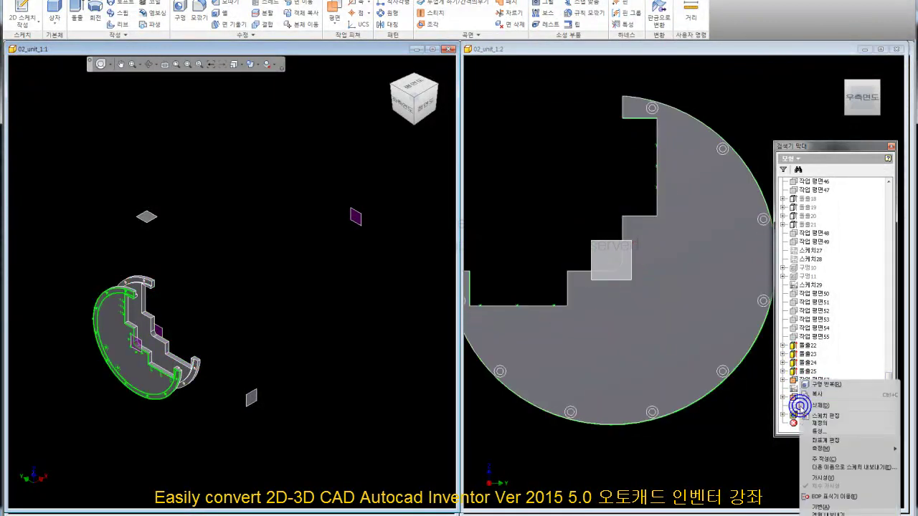
click(794, 408)
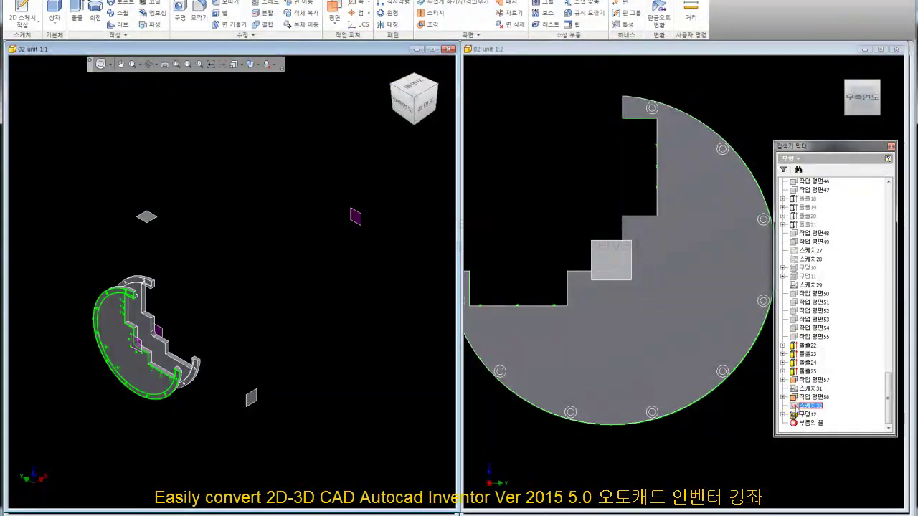
double_click(794, 406)
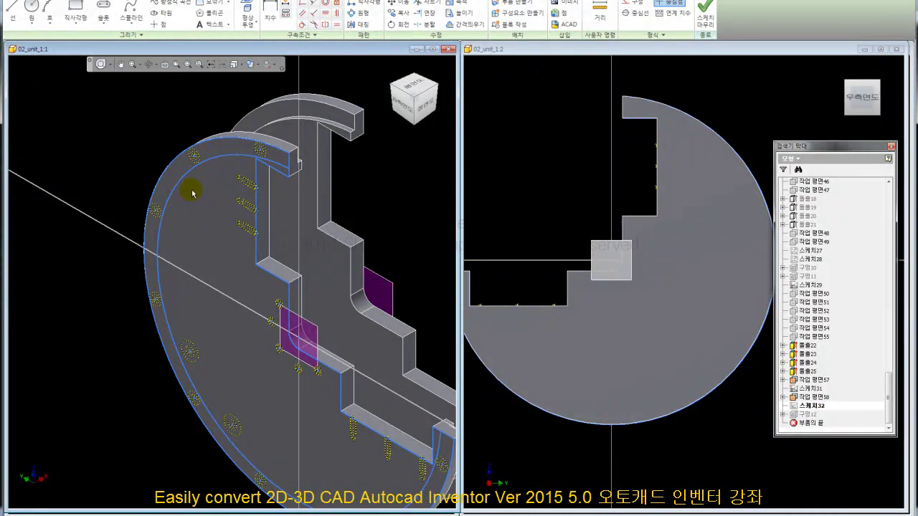
Step: Make the outer circle edges construction geometry, view face-on, and finish sketch 스케치32
click(155, 181)
click(637, 5)
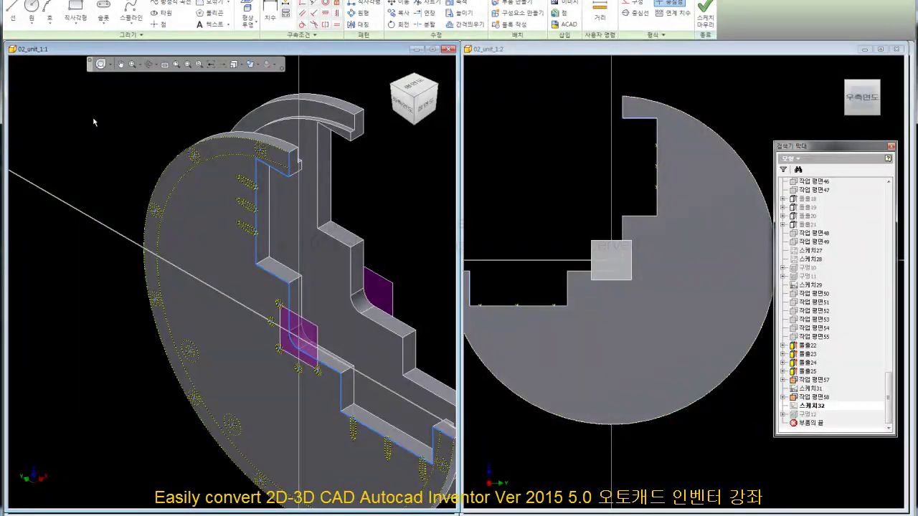
click(406, 105)
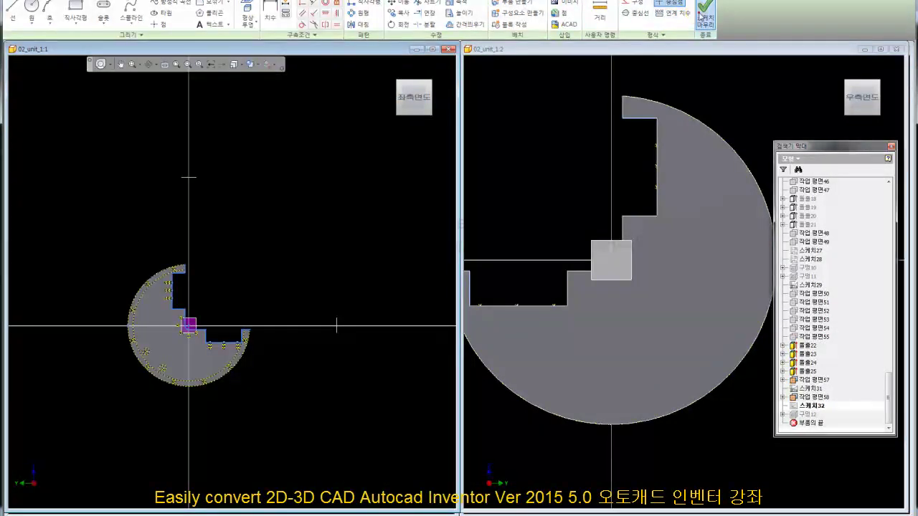
click(702, 16)
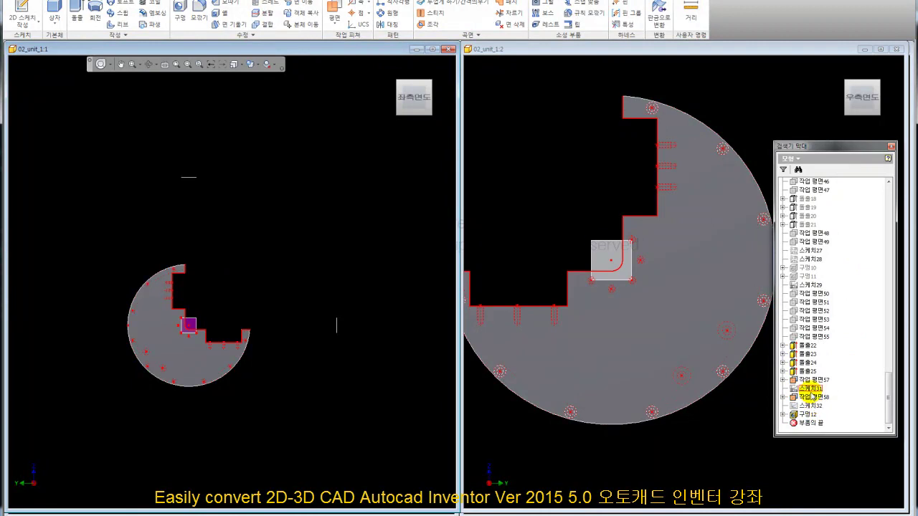
Step: Toggle Sketch32 visibility, turn the part face-on, and start a new Hole feature
click(811, 405)
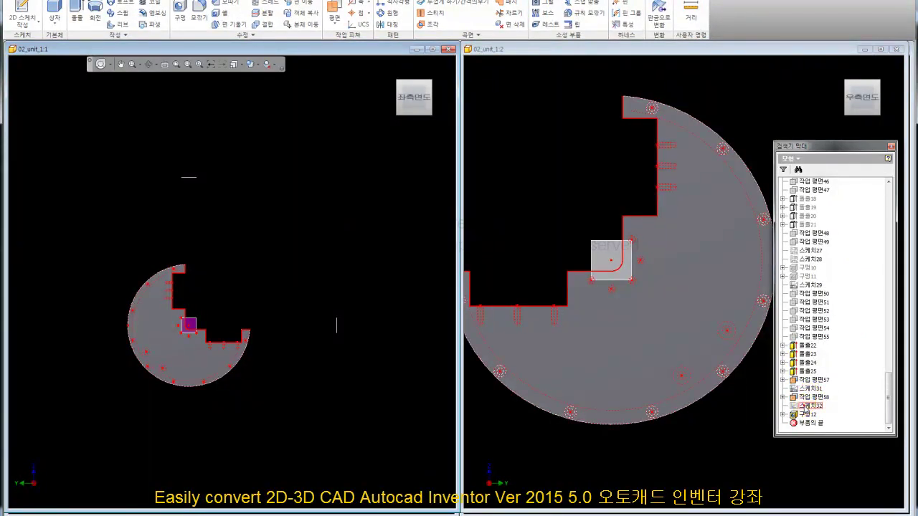
scroll(168, 319, up, 5)
click(349, 180)
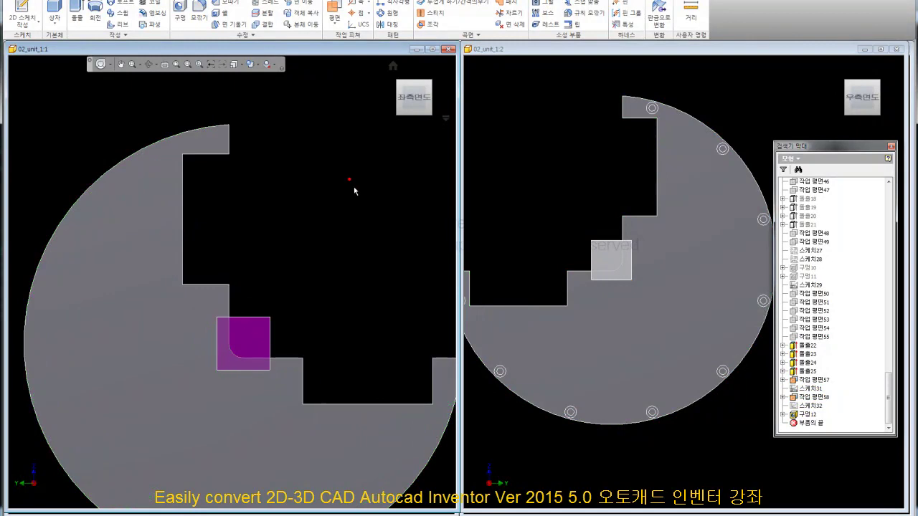
key(F6)
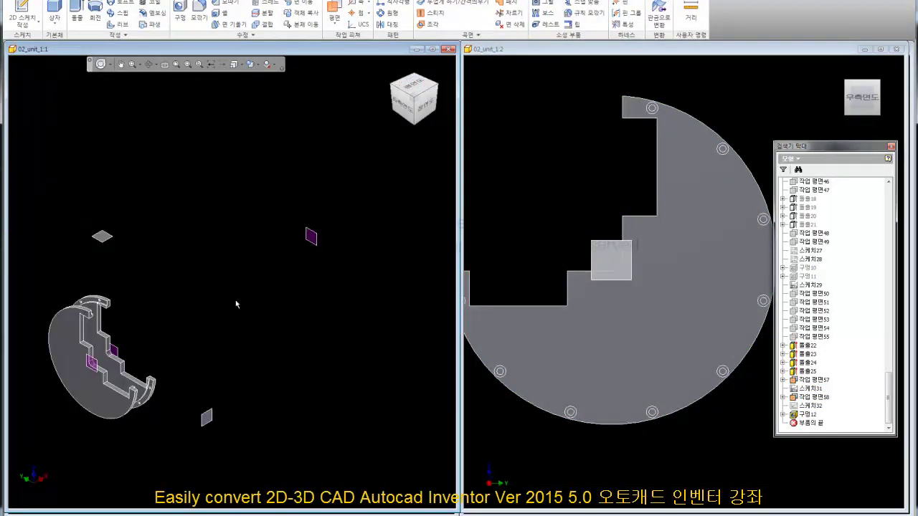
scroll(134, 355, up, 5)
scroll(134, 355, down, 5)
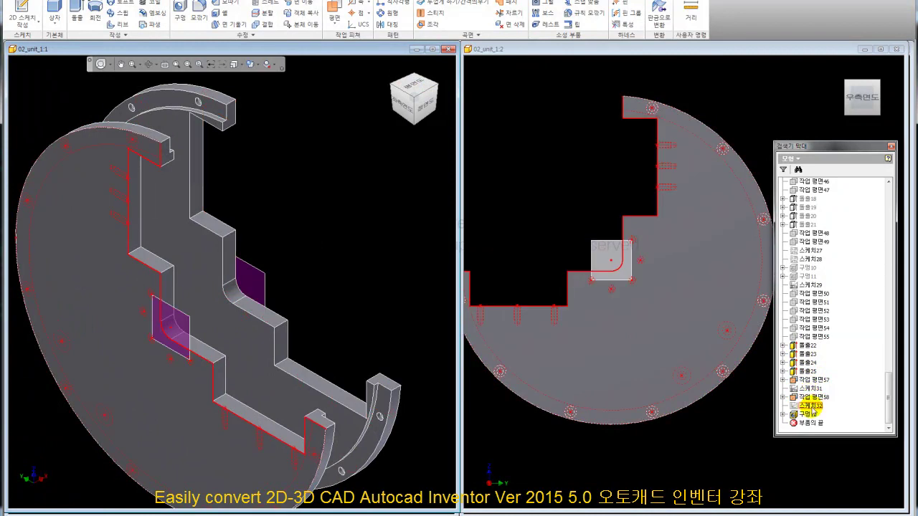
right_click(811, 406)
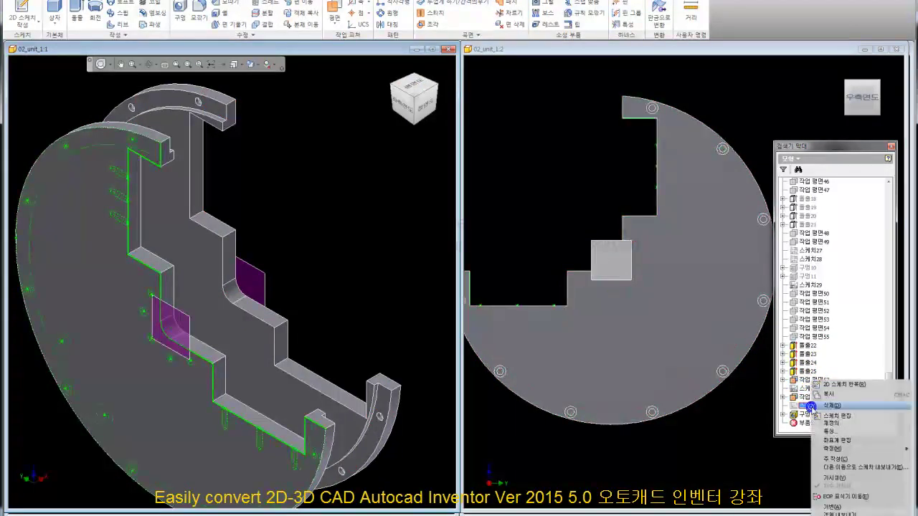
click(837, 480)
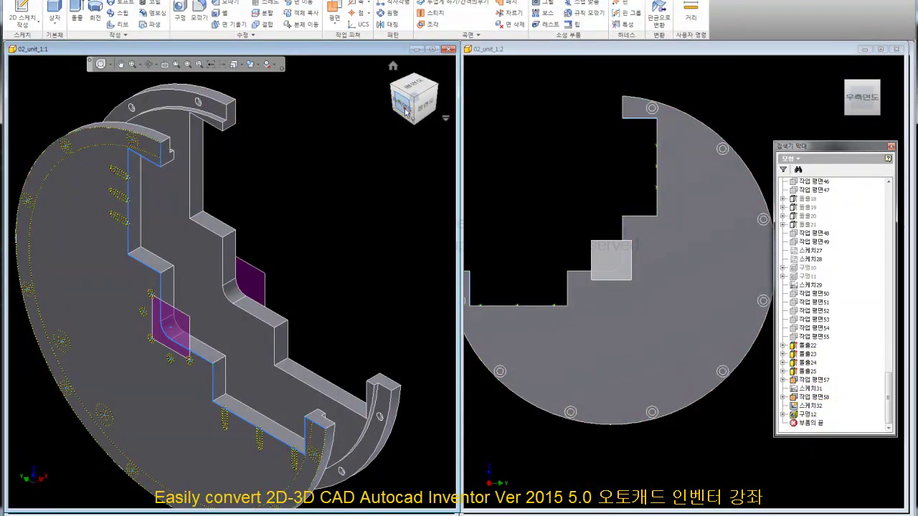
click(406, 111)
click(179, 13)
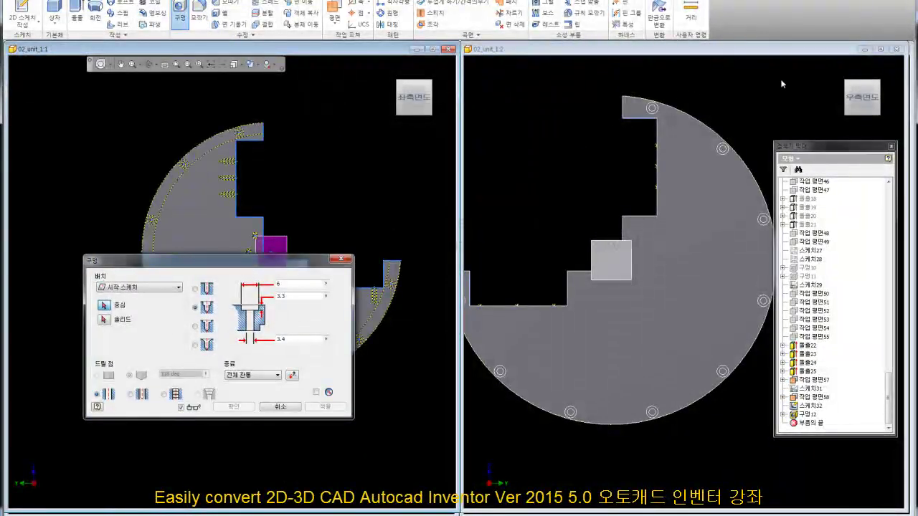
Step: Turn the right view isometric and move the Hole dialog off the sketch
click(782, 80)
click(852, 86)
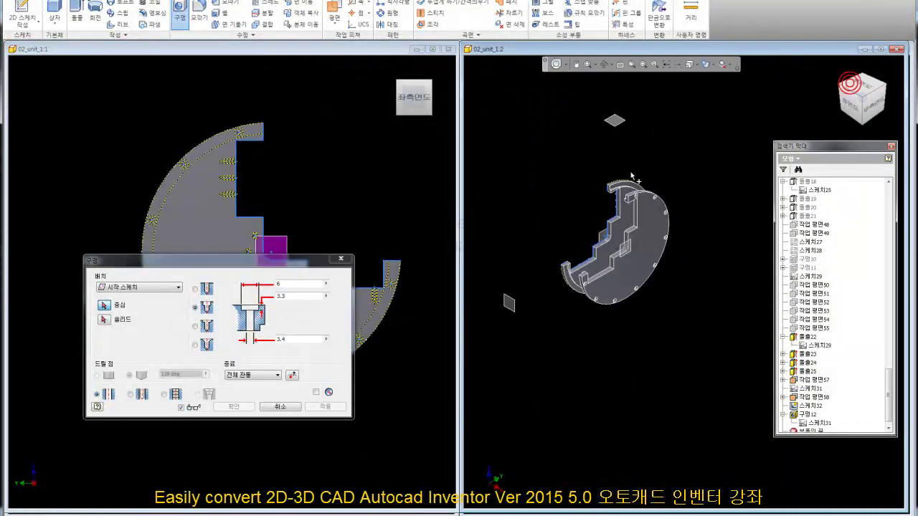
click(198, 175)
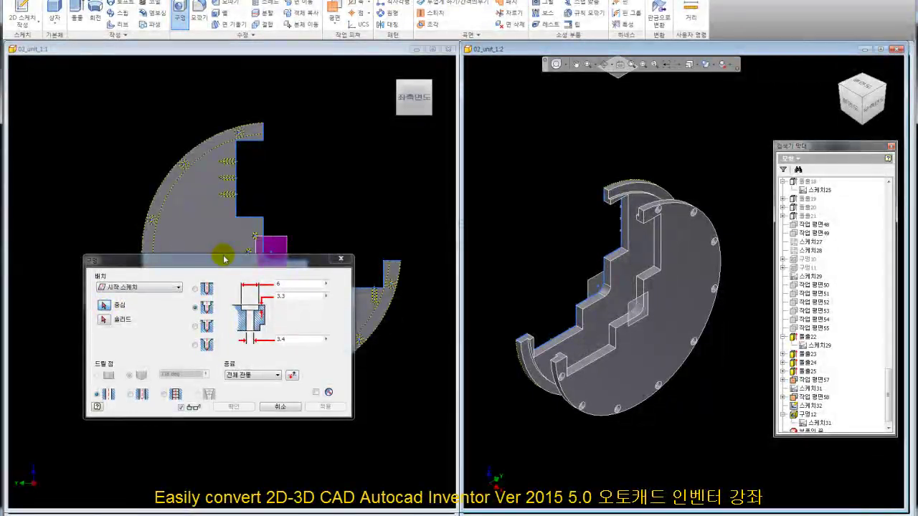
drag(223, 260, 513, 347)
scroll(194, 122, down, 3)
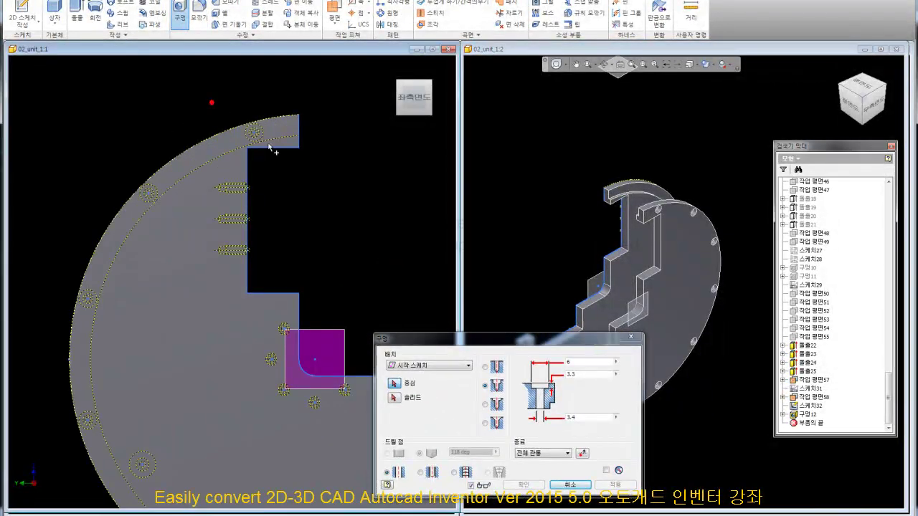
click(237, 122)
Step: Window-select all the hole centre points on the sketch as hole positions
drag(129, 188, 175, 291)
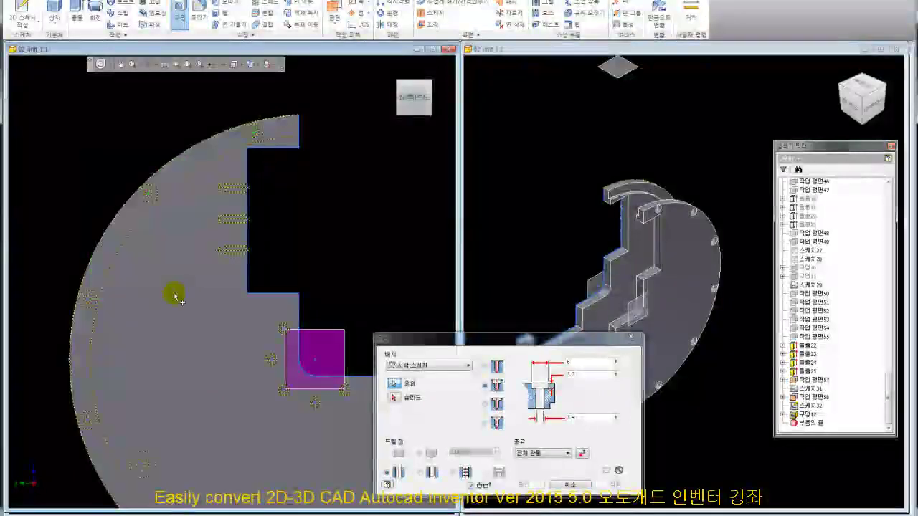
drag(39, 248, 168, 444)
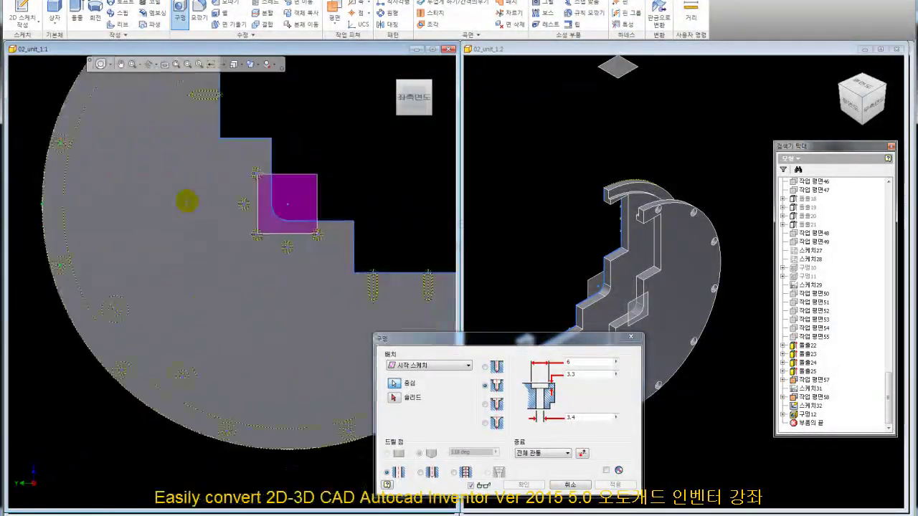
middle_drag(220, 392, 181, 203)
drag(106, 305, 148, 348)
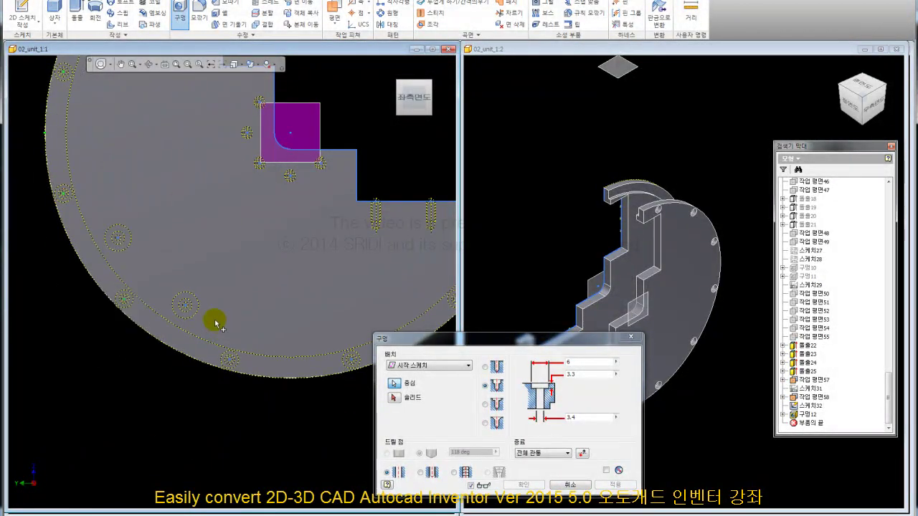
middle_drag(297, 395, 145, 398)
drag(250, 266, 332, 324)
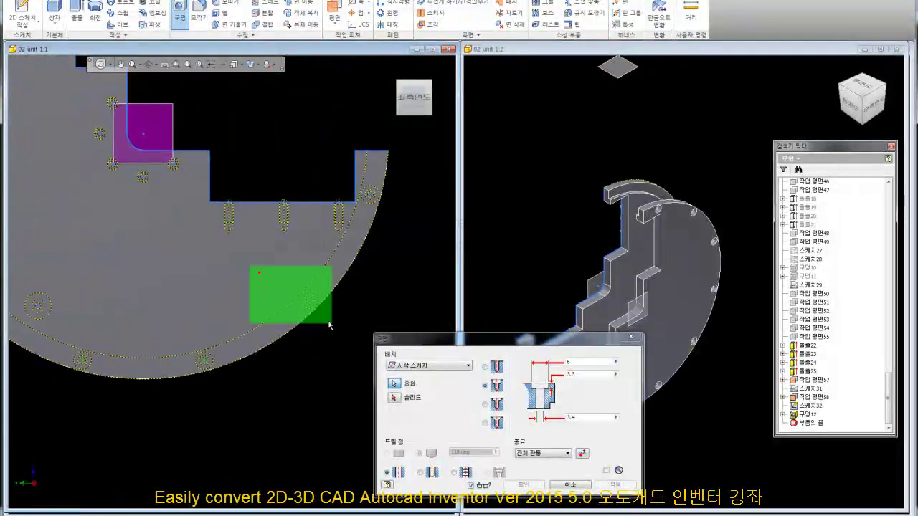
scroll(361, 183, down, 3)
drag(361, 182, 420, 242)
scroll(216, 251, up, 3)
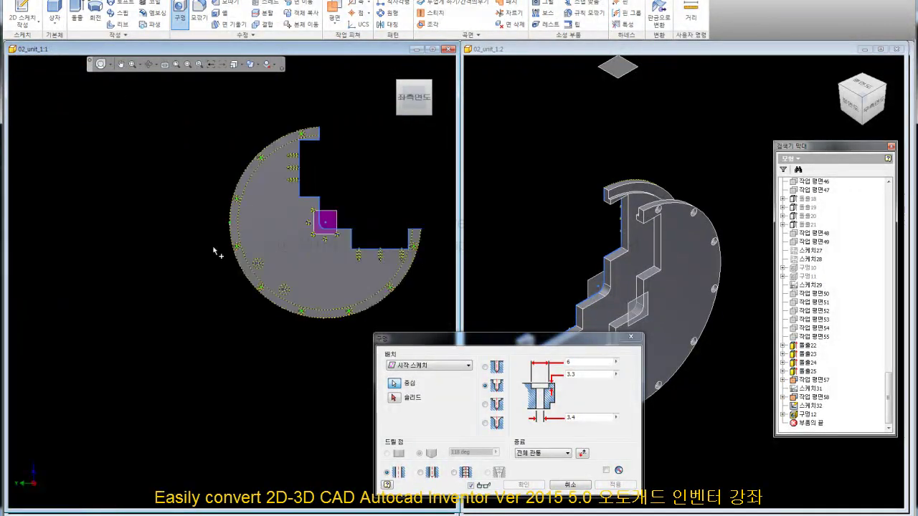
scroll(231, 207, down, 2)
scroll(209, 217, down, 2)
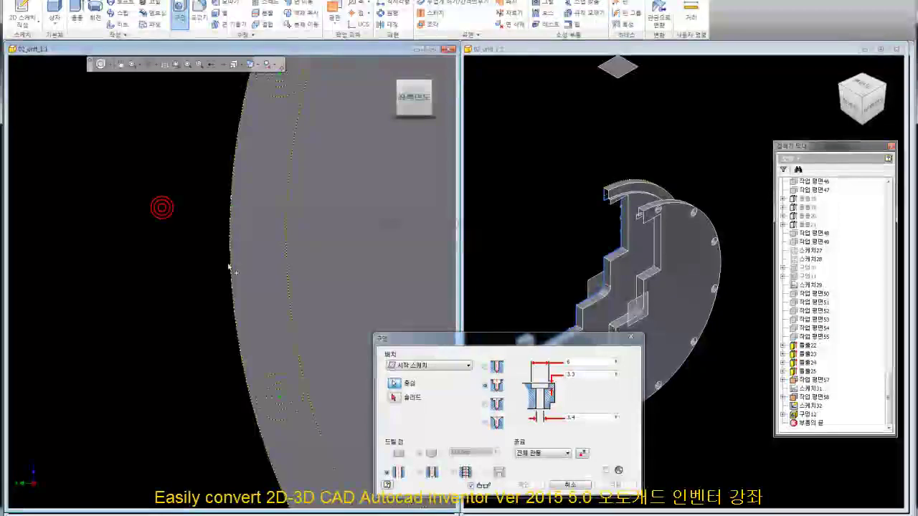
scroll(162, 260, up, 5)
scroll(280, 255, down, 5)
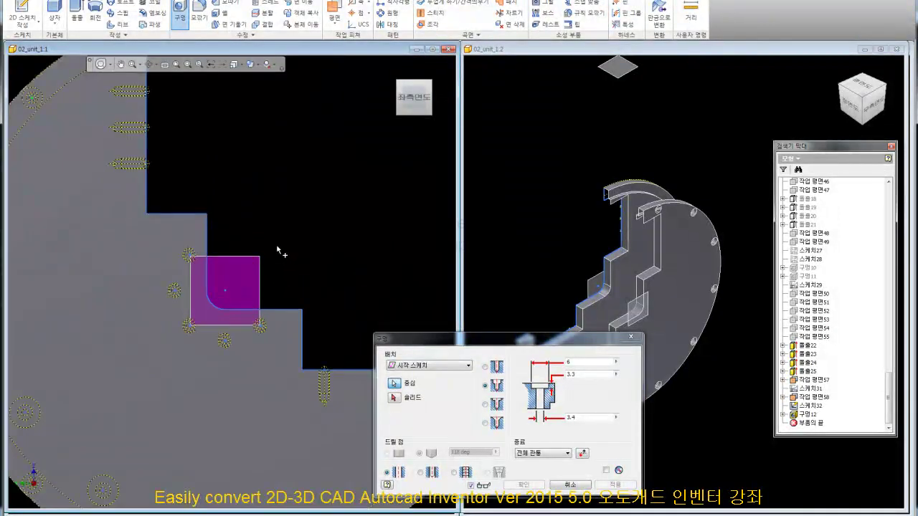
Step: Pick the stepped part's solid body as the body for the counterbored holes
click(392, 400)
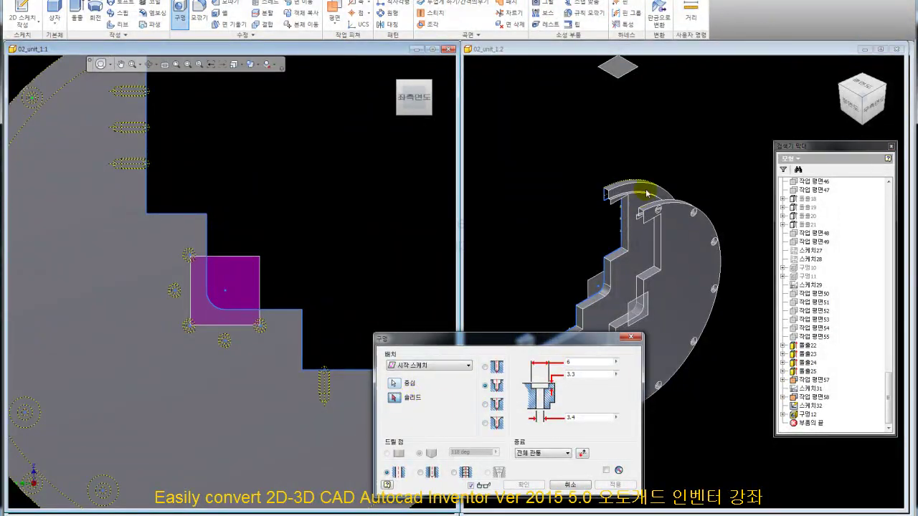
click(649, 192)
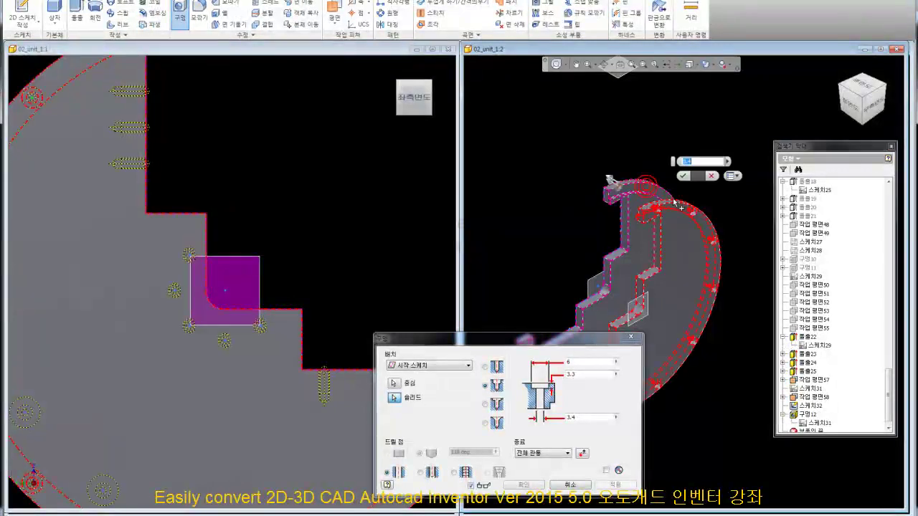
scroll(551, 217, down, 1)
scroll(550, 217, down, 1)
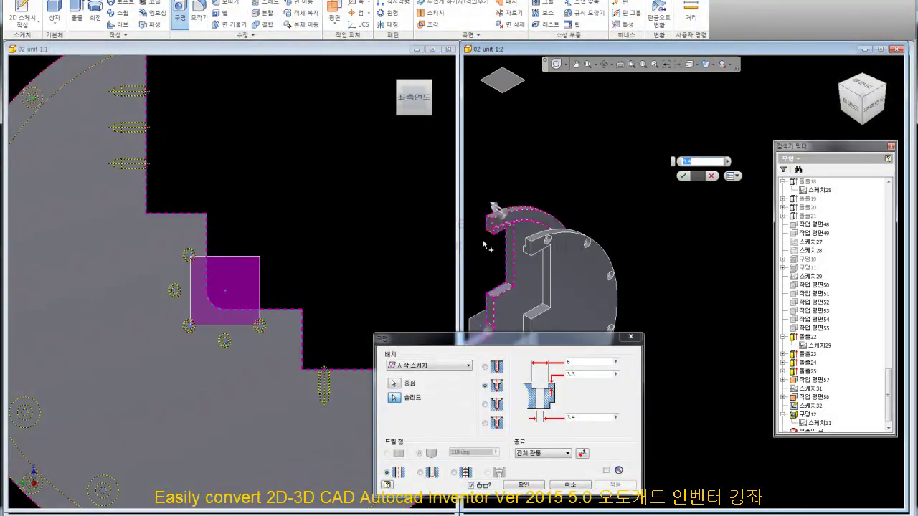
scroll(550, 217, down, 2)
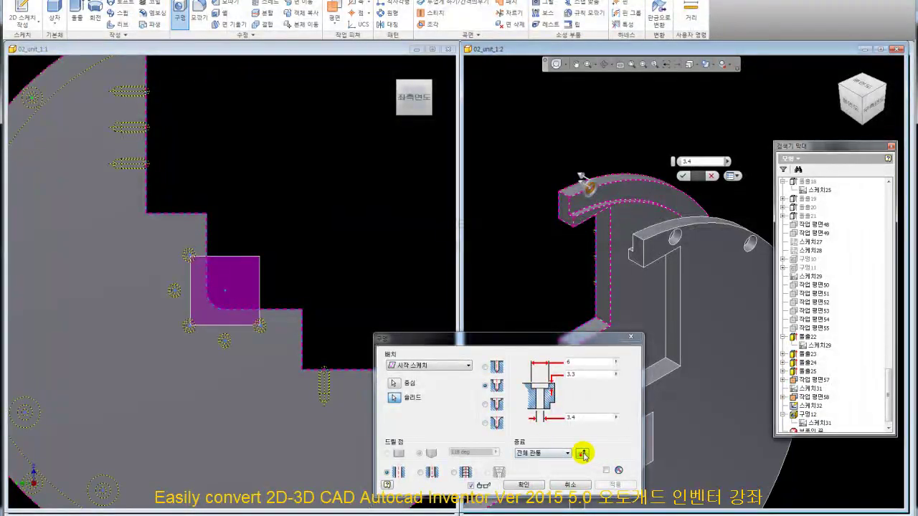